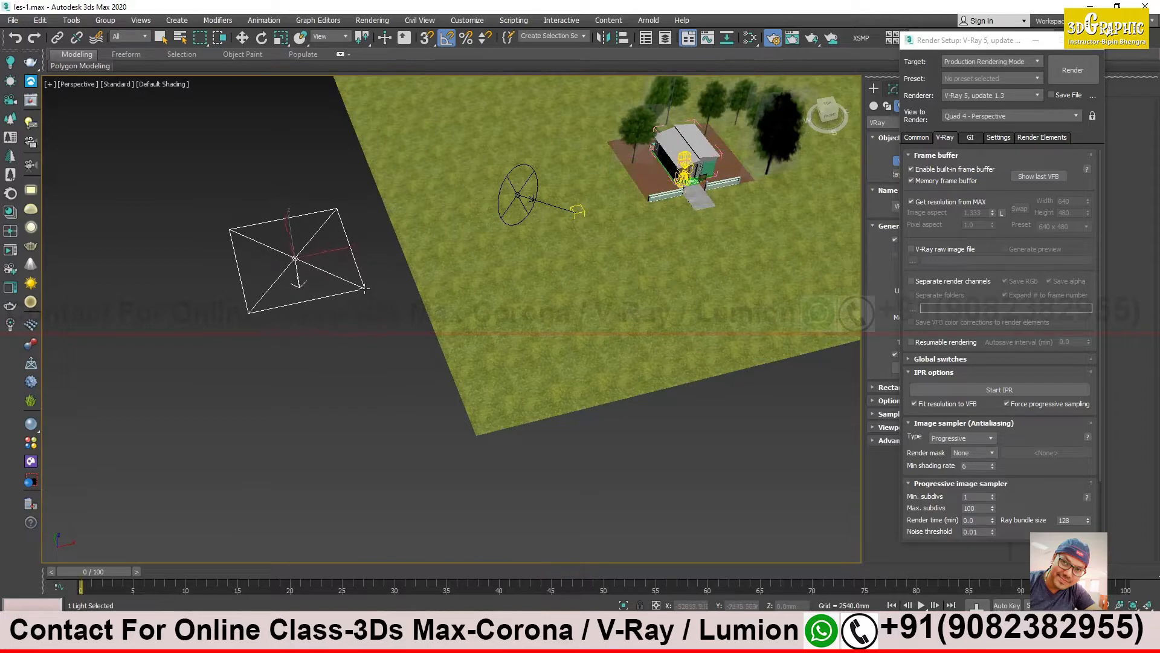
- Move the plane light a short distance along the X axis toward the grass field, to X about -59476 mm
{"action": "middle_click_drag", "start_coordinate": [296, 264], "coordinate": [281, 308], "text": "alt"}
{"action": "scroll", "coordinate": [320, 268], "scroll_direction": "up", "scroll_amount": 3}
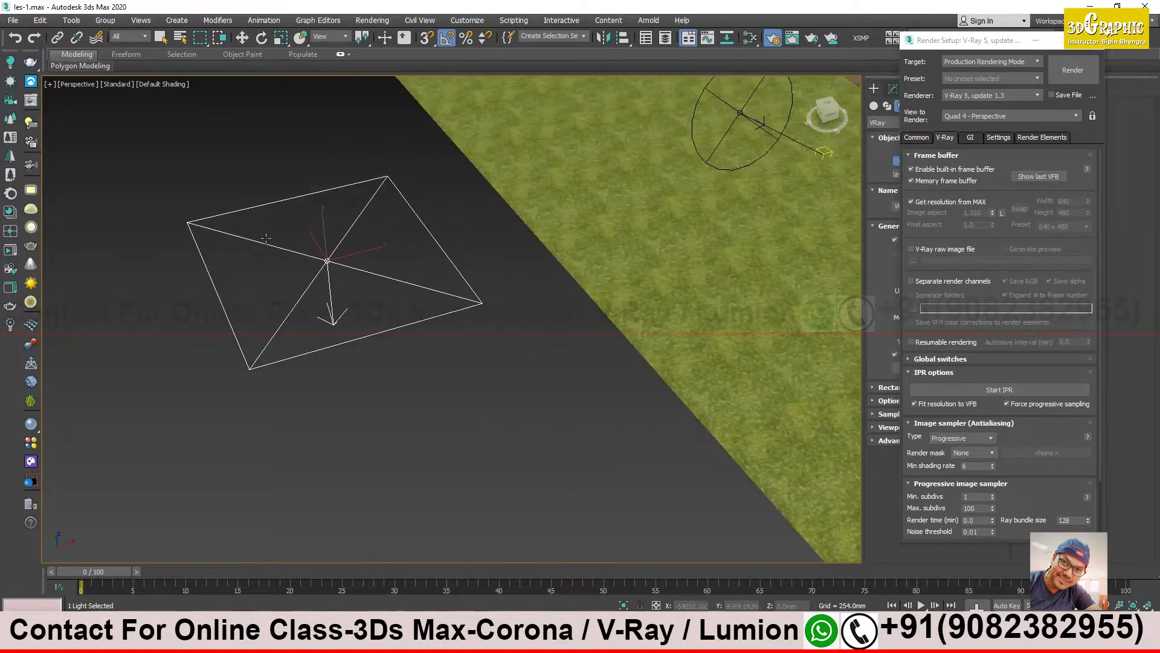
{"action": "left_click", "coordinate": [242, 37]}
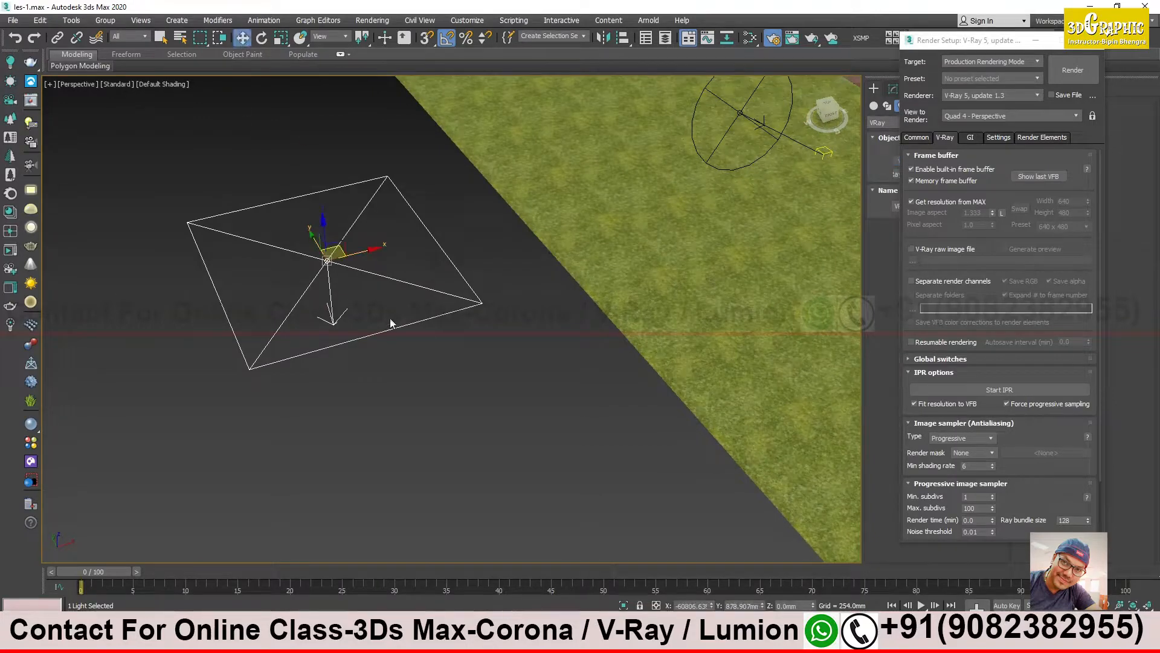
{"action": "left_click_drag", "start_coordinate": [366, 252], "coordinate": [386, 247]}
- Examine the plane light and its direction arrow from above and from the side
{"action": "middle_click_drag", "start_coordinate": [355, 307], "coordinate": [354, 284], "text": "alt"}
{"action": "middle_click_drag", "start_coordinate": [355, 284], "coordinate": [375, 295]}
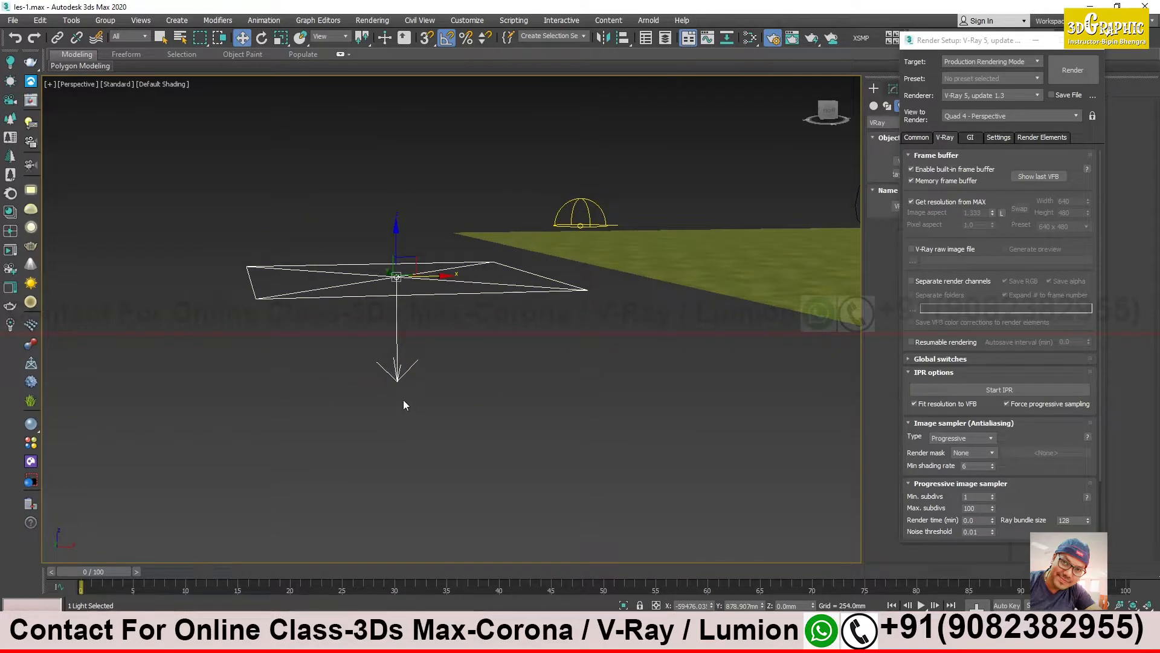
{"action": "middle_click_drag", "start_coordinate": [414, 357], "coordinate": [423, 349], "text": "alt"}
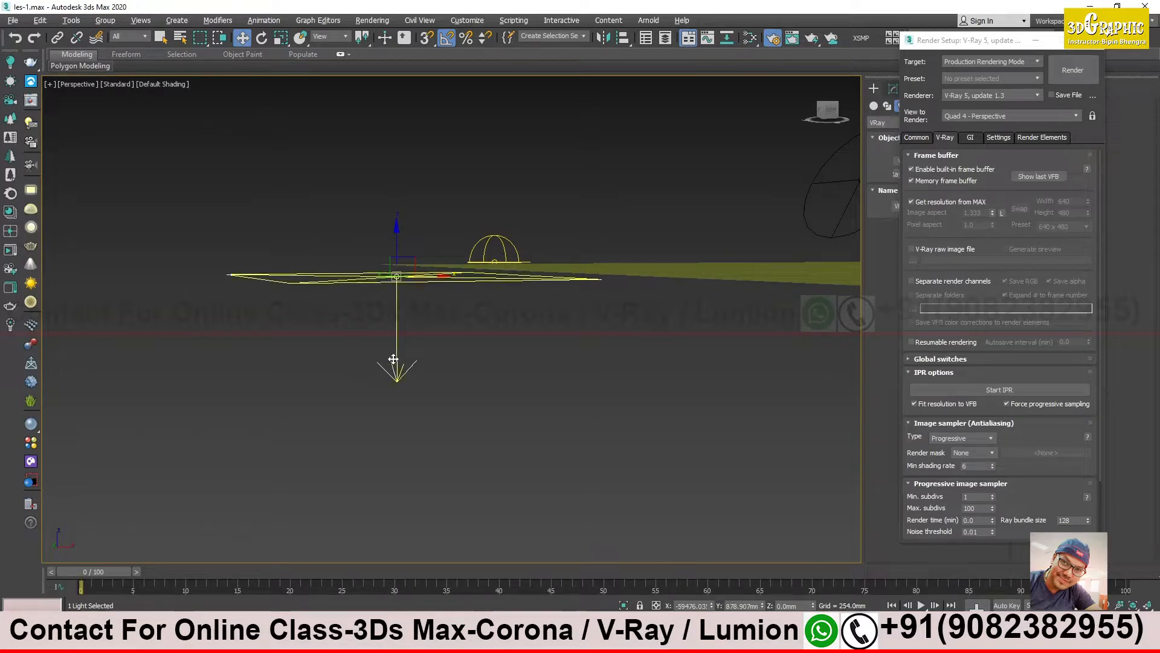
{"action": "middle_click_drag", "start_coordinate": [393, 362], "coordinate": [398, 331], "text": "alt"}
{"action": "middle_click_drag", "start_coordinate": [415, 388], "coordinate": [283, 267], "text": "alt"}
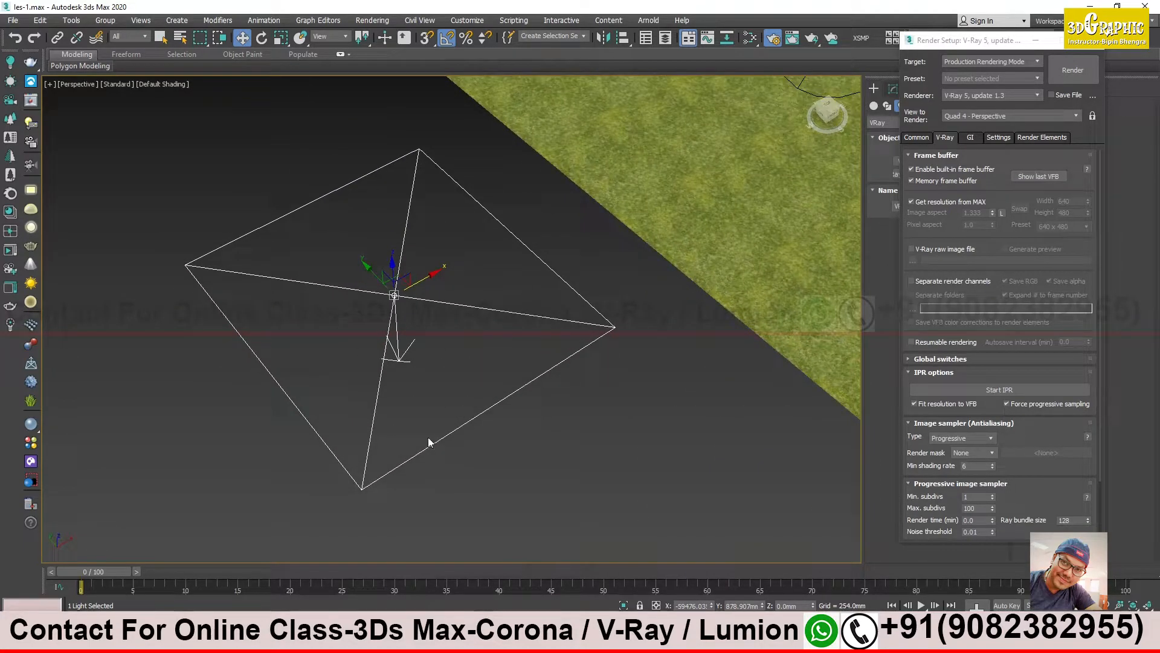
{"action": "middle_click_drag", "start_coordinate": [431, 189], "coordinate": [291, 368], "text": "alt"}
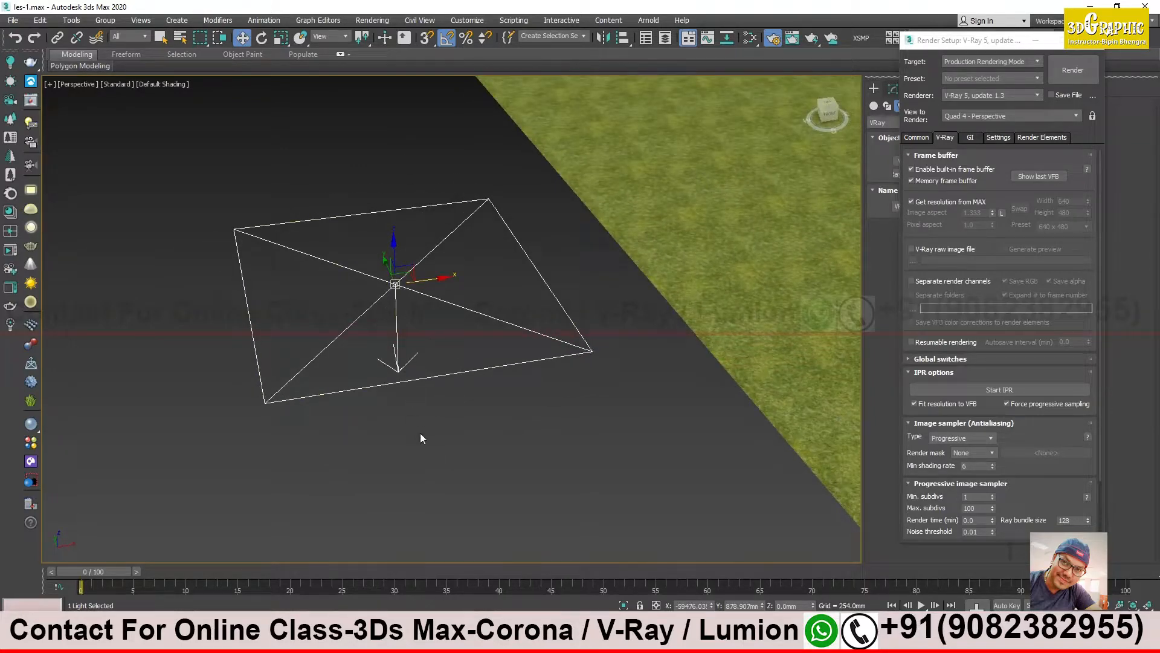
{"action": "middle_click_drag", "start_coordinate": [418, 373], "coordinate": [416, 387]}
- Minimize the Render Setup window and rotate the plane light 90 degrees about its X axis so it stands upright
{"action": "left_click", "coordinate": [1038, 41]}
{"action": "middle_click_drag", "start_coordinate": [479, 324], "coordinate": [455, 393], "text": "alt"}
{"action": "scroll", "coordinate": [466, 404], "scroll_direction": "down", "scroll_amount": 2}
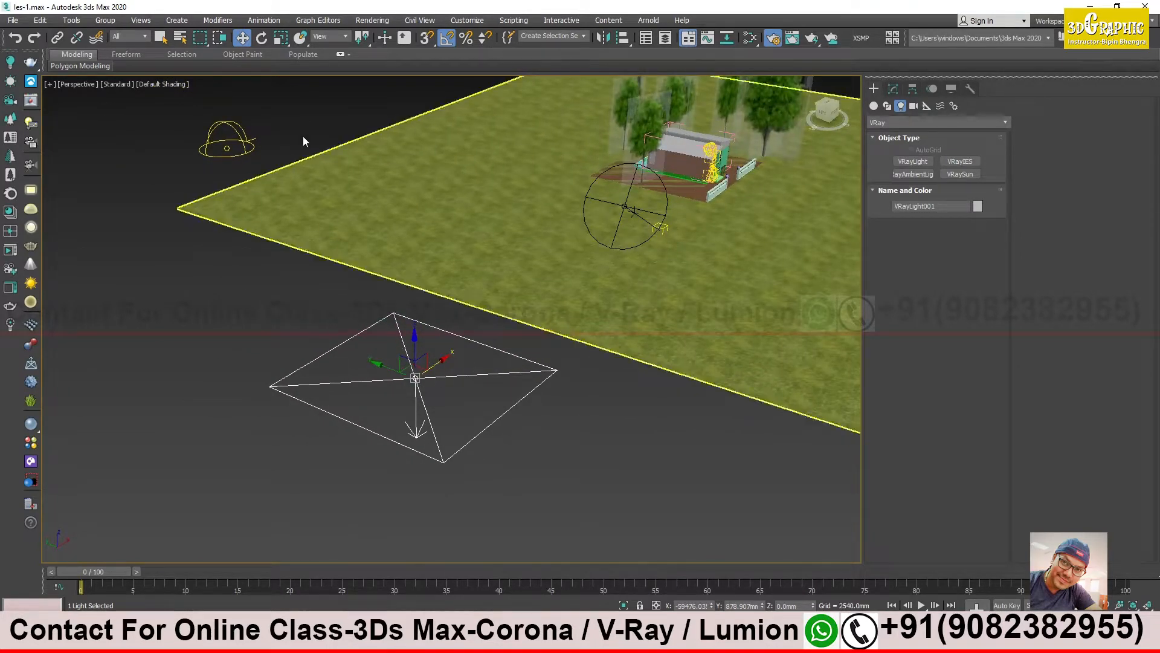
{"action": "left_click", "coordinate": [262, 38]}
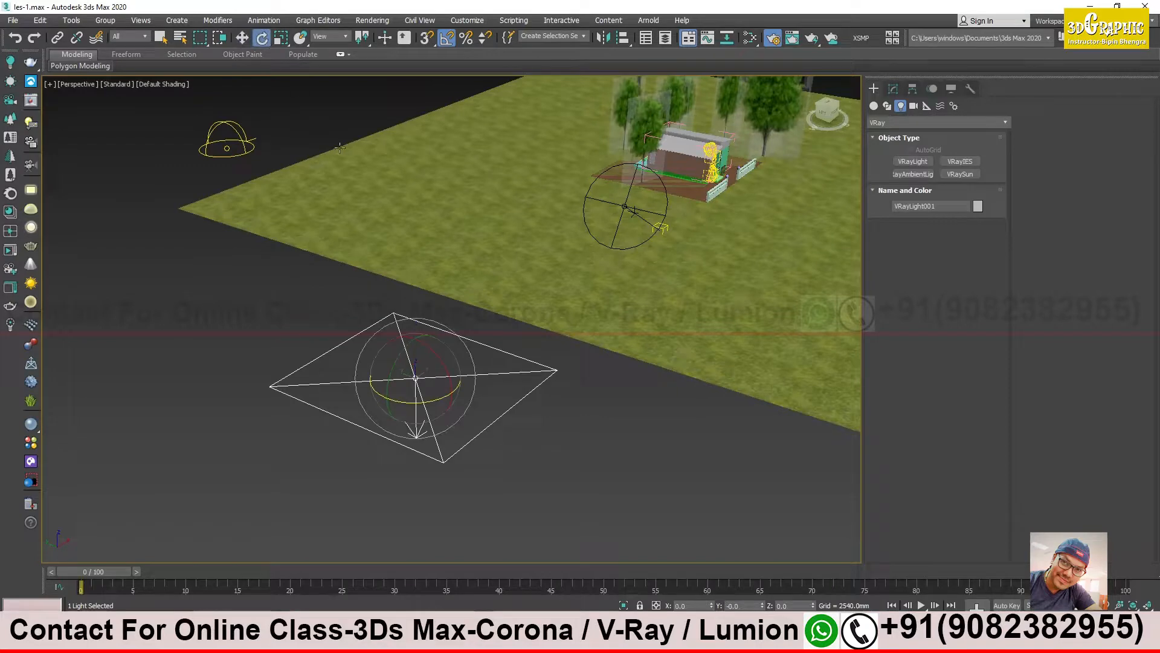
{"action": "left_click", "coordinate": [452, 45]}
{"action": "left_click_drag", "start_coordinate": [430, 350], "coordinate": [473, 385]}
{"action": "middle_click_drag", "start_coordinate": [434, 398], "coordinate": [354, 375], "text": "alt"}
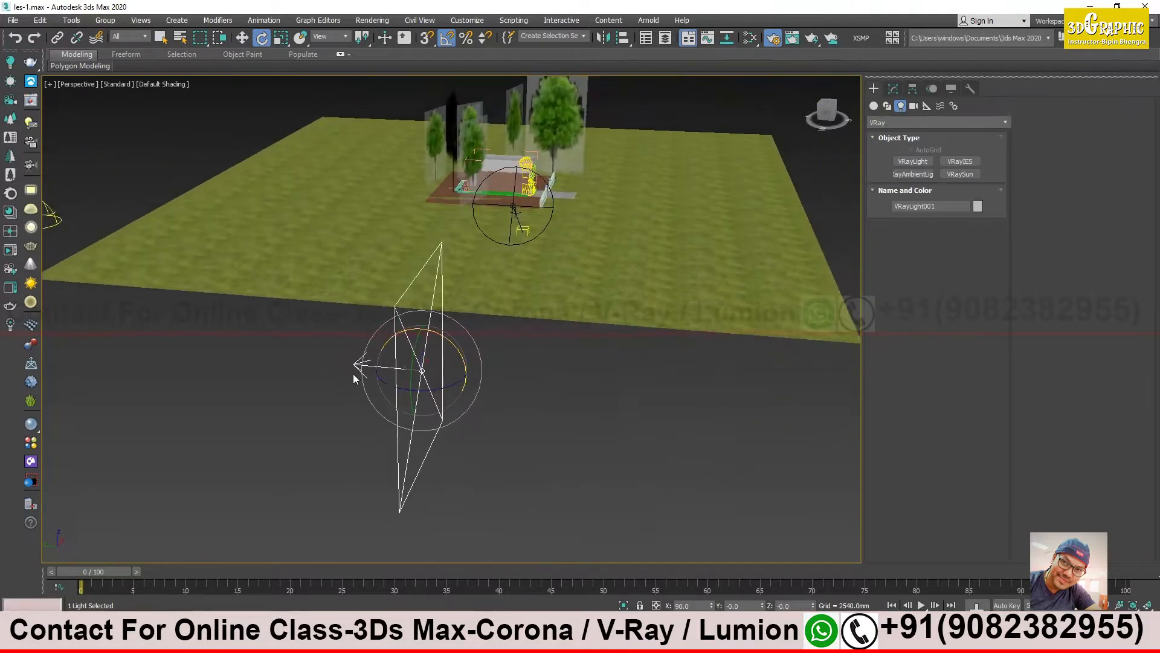
- Rotate the upright plane light -90 degrees about the Z axis so its arrow points toward the house side
{"action": "middle_click_drag", "start_coordinate": [460, 385], "coordinate": [422, 402], "text": "alt"}
{"action": "left_click_drag", "start_coordinate": [431, 403], "coordinate": [378, 413]}
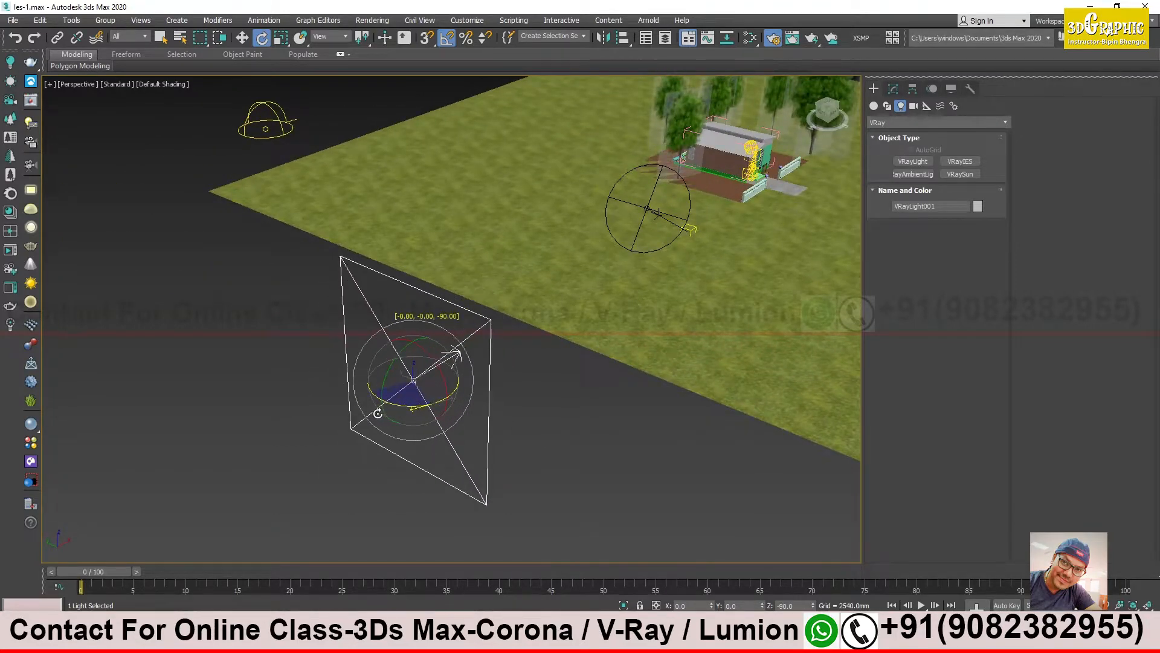
{"action": "middle_click_drag", "start_coordinate": [564, 387], "coordinate": [468, 384], "text": "alt"}
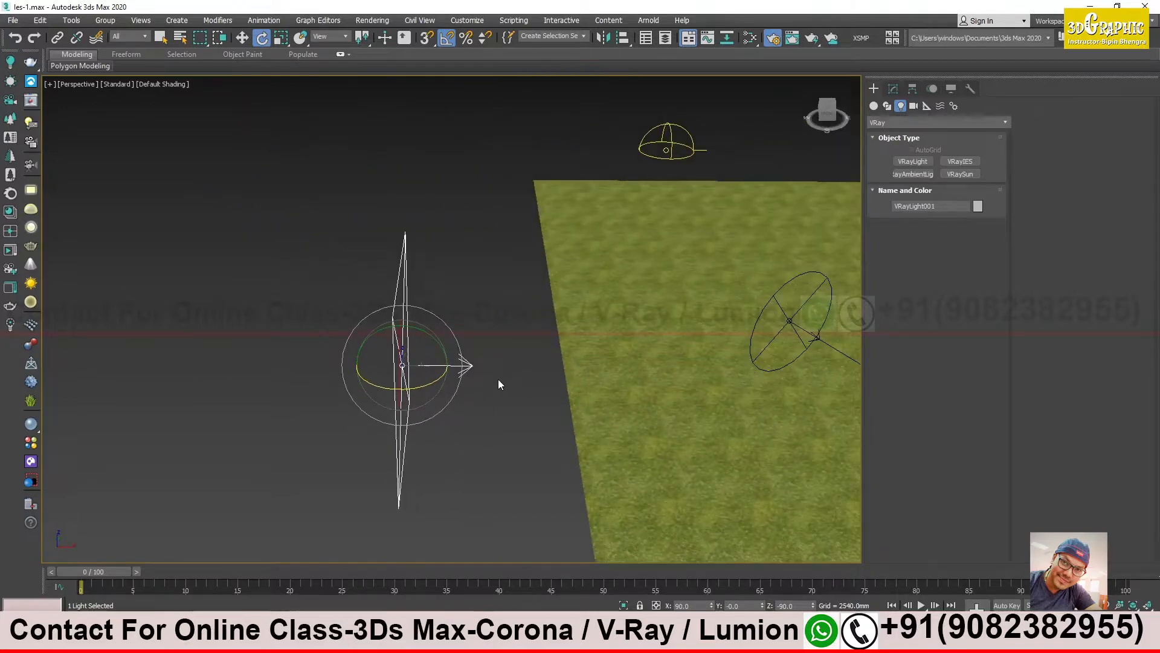
- Rename the selected V-Ray light as "plane light"
{"action": "key", "text": "w"}
{"action": "middle_click_drag", "start_coordinate": [491, 382], "coordinate": [463, 396], "text": "alt"}
{"action": "scroll", "coordinate": [517, 376], "scroll_direction": "up", "scroll_amount": 4}
{"action": "middle_click_drag", "start_coordinate": [462, 396], "coordinate": [319, 403], "text": "alt"}
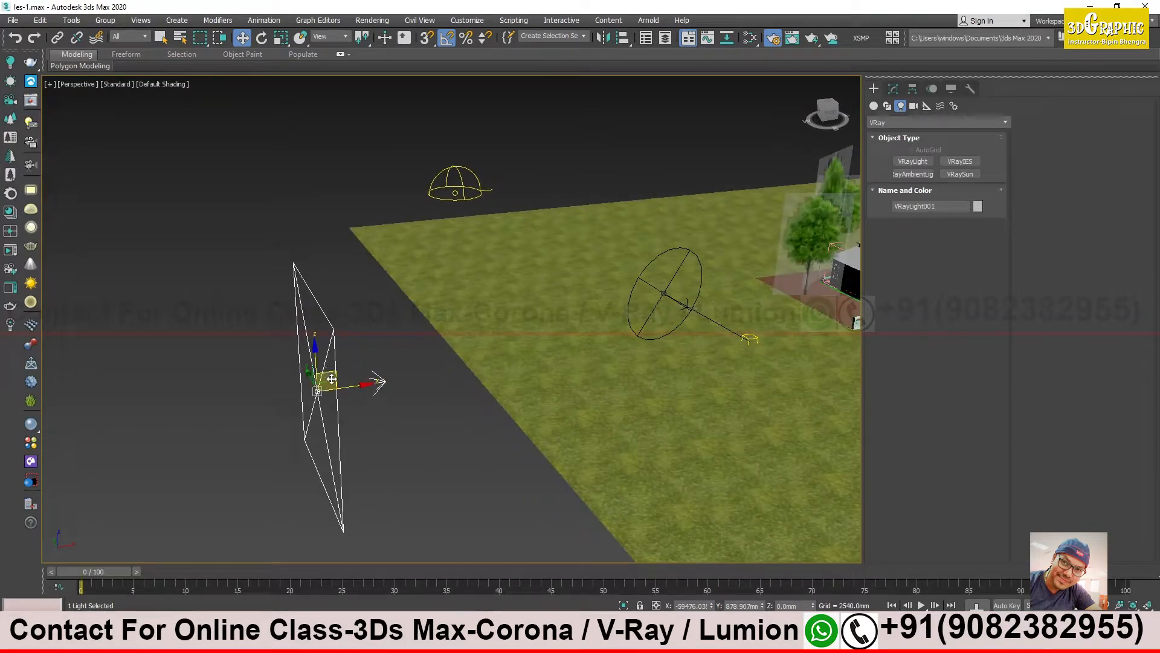
{"action": "left_click", "coordinate": [894, 90]}
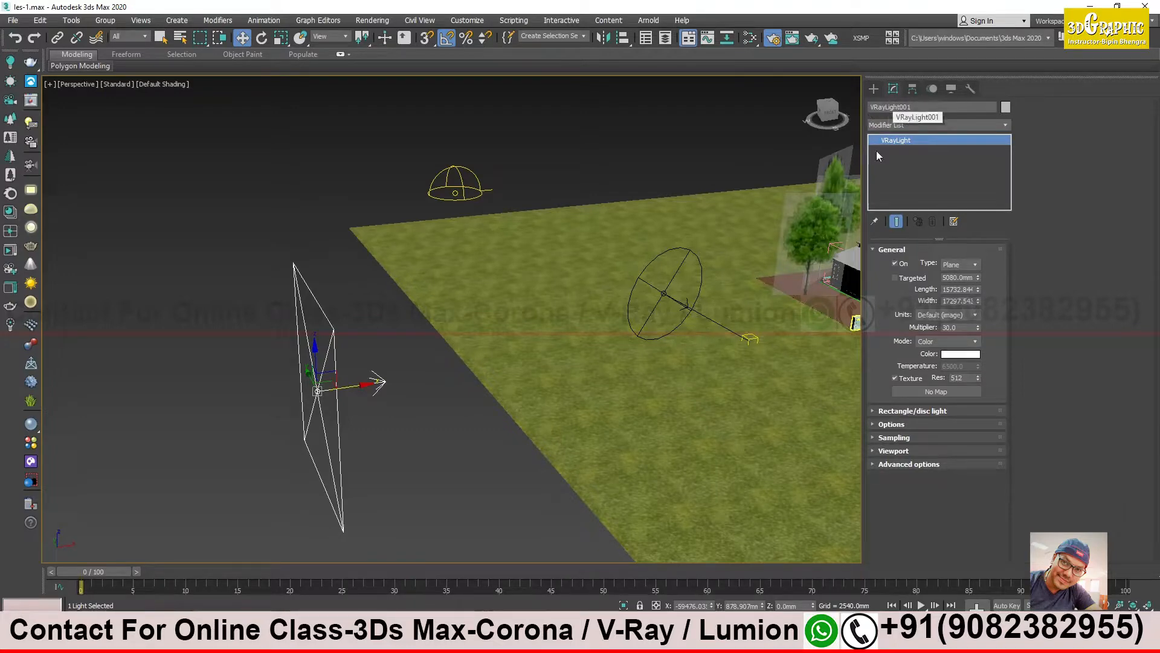
{"action": "middle_click_drag", "start_coordinate": [664, 286], "coordinate": [568, 293]}
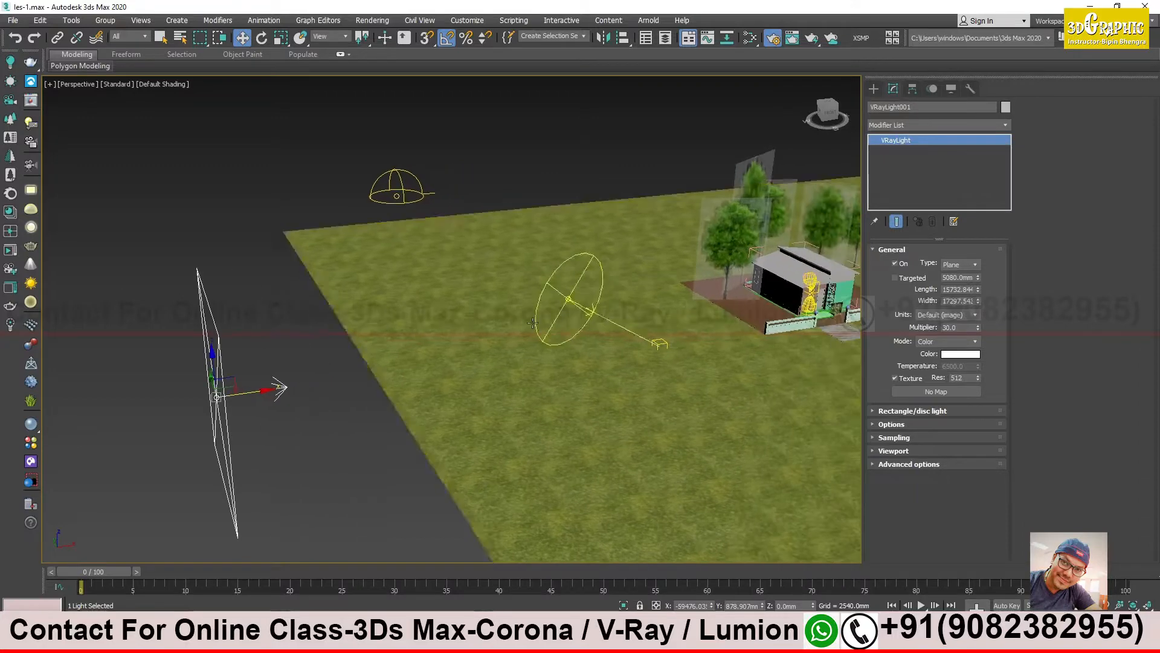
{"action": "middle_click_drag", "start_coordinate": [447, 366], "coordinate": [516, 347]}
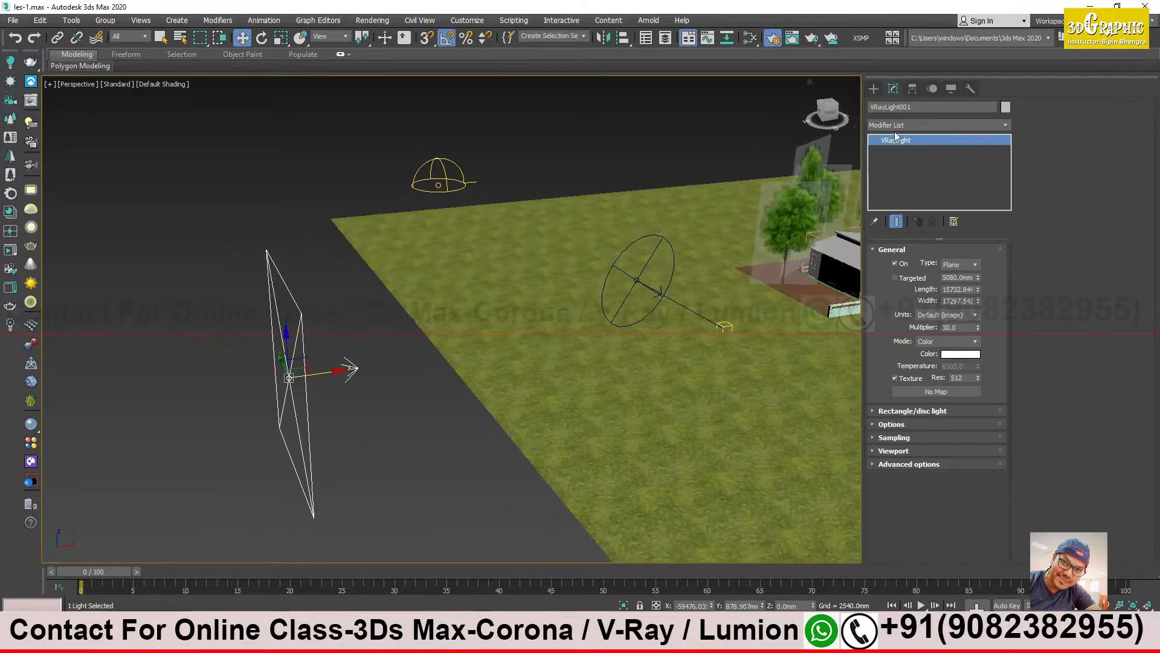
{"action": "double_click", "coordinate": [913, 109]}
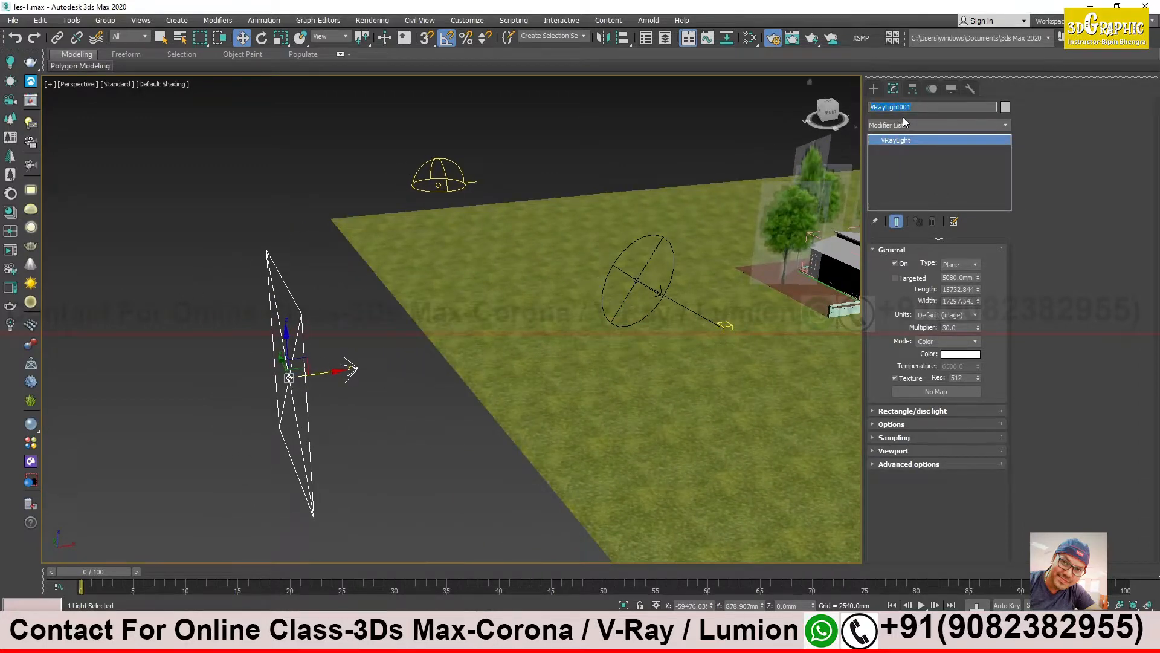
{"action": "type", "text": "plai"}
{"action": "key", "text": "Return"}
- Set the plane light's color to a light peach orange
{"action": "left_click", "coordinate": [967, 355]}
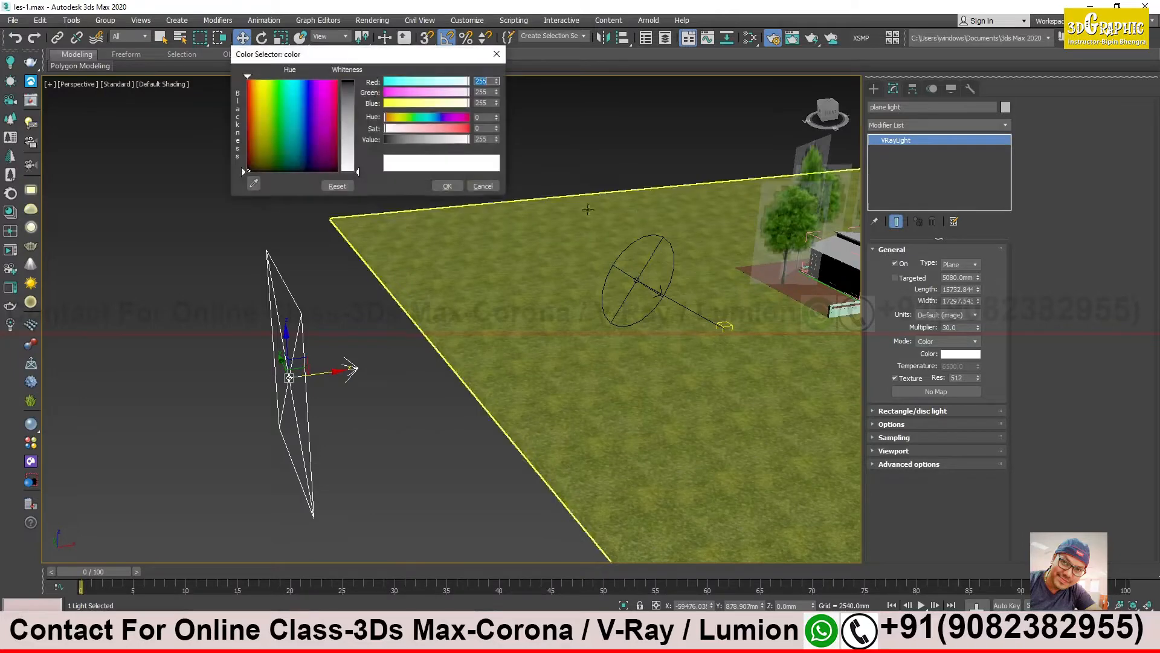
{"action": "left_click", "coordinate": [251, 84]}
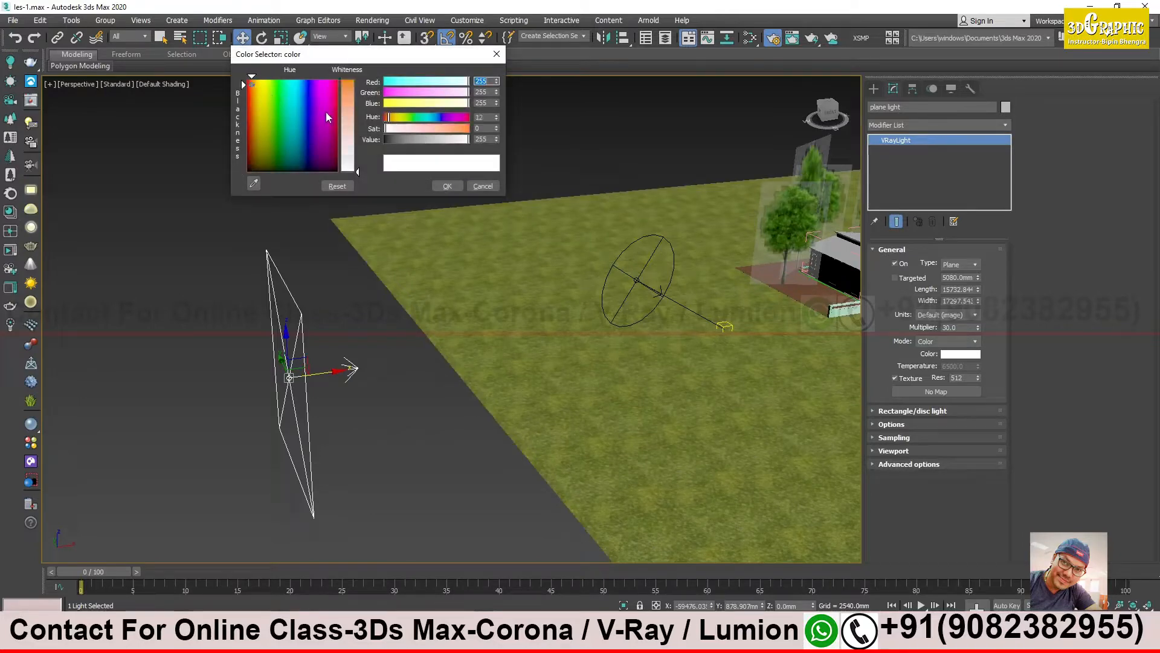
{"action": "left_click", "coordinate": [348, 105]}
{"action": "left_click", "coordinate": [447, 186]}
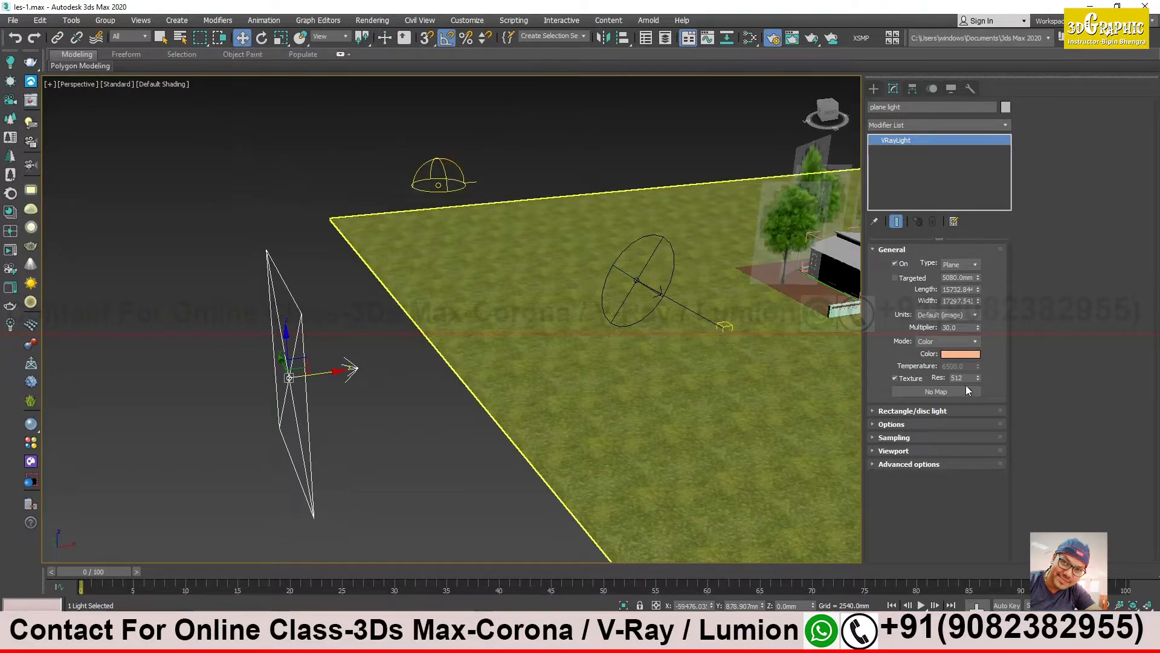
- Show the plane light's Options settings, such as shadows, double-sided and invisible
{"action": "left_click", "coordinate": [928, 394]}
{"action": "left_click", "coordinate": [882, 413]}
{"action": "left_click", "coordinate": [882, 412]}
{"action": "left_click", "coordinate": [889, 423]}
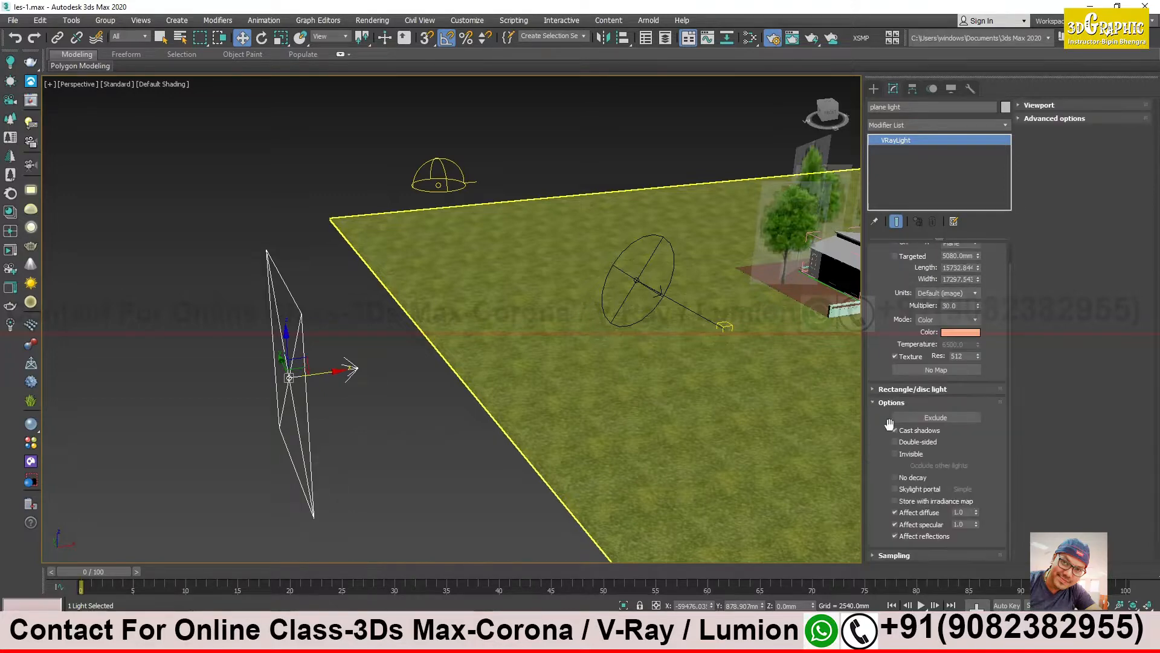
- Move the plane light near the house to X about -14520 mm and raise it to Z about 2750 mm
{"action": "middle_click_drag", "start_coordinate": [698, 257], "coordinate": [301, 339]}
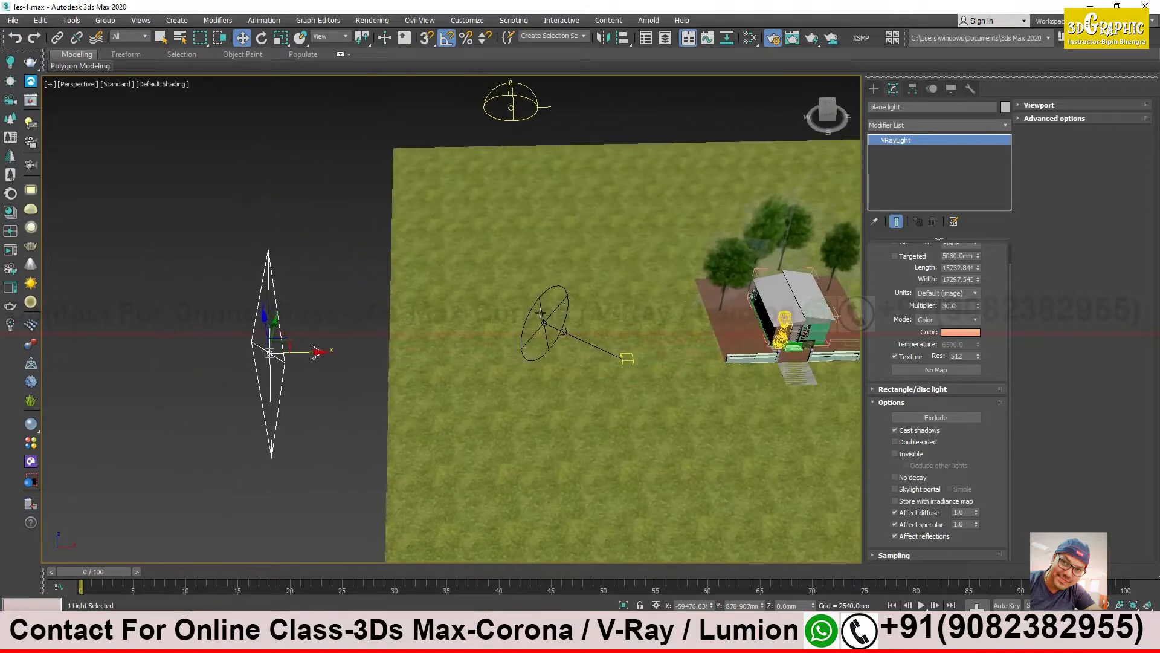
{"action": "left_click_drag", "start_coordinate": [302, 357], "coordinate": [701, 339]}
{"action": "scroll", "coordinate": [547, 361], "scroll_direction": "up", "scroll_amount": 4}
{"action": "middle_click_drag", "start_coordinate": [547, 360], "coordinate": [564, 345], "text": "alt"}
{"action": "left_click_drag", "start_coordinate": [564, 345], "coordinate": [575, 265]}
{"action": "middle_click_drag", "start_coordinate": [615, 301], "coordinate": [476, 314]}
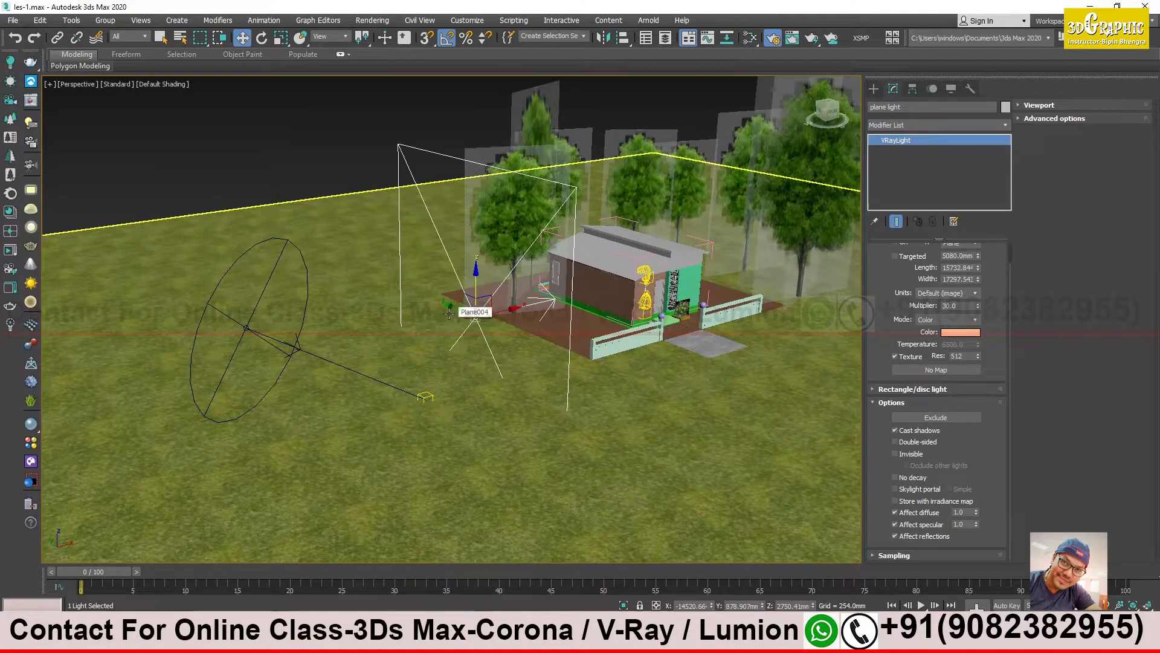
{"action": "left_click", "coordinate": [281, 37]}
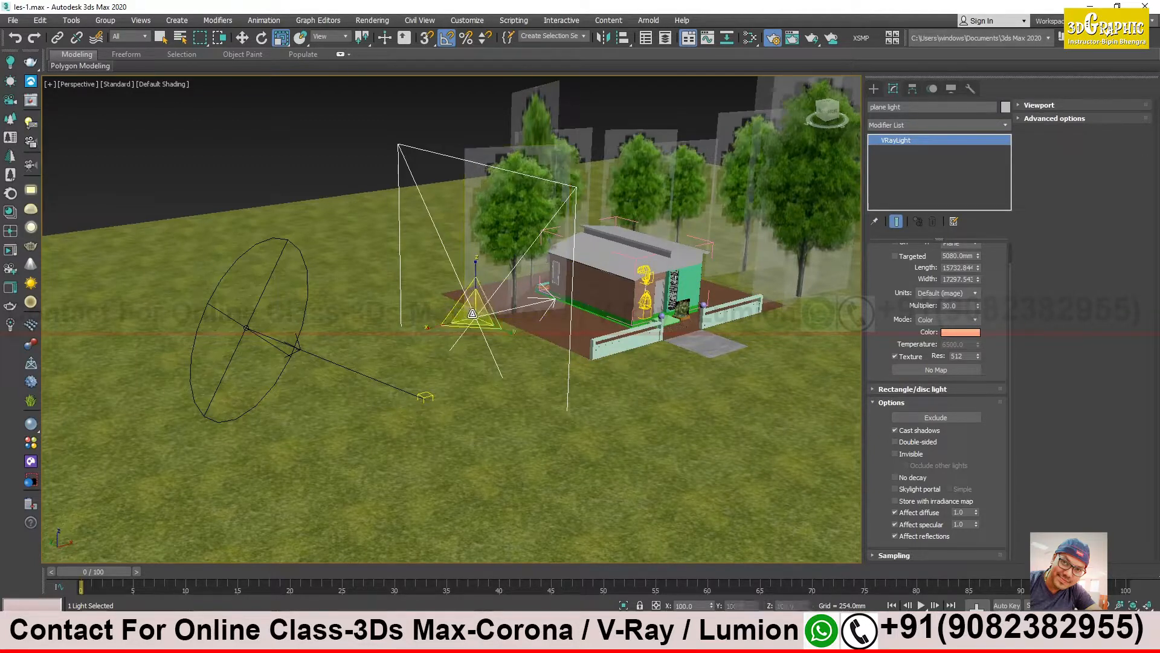
{"action": "left_click", "coordinate": [248, 38]}
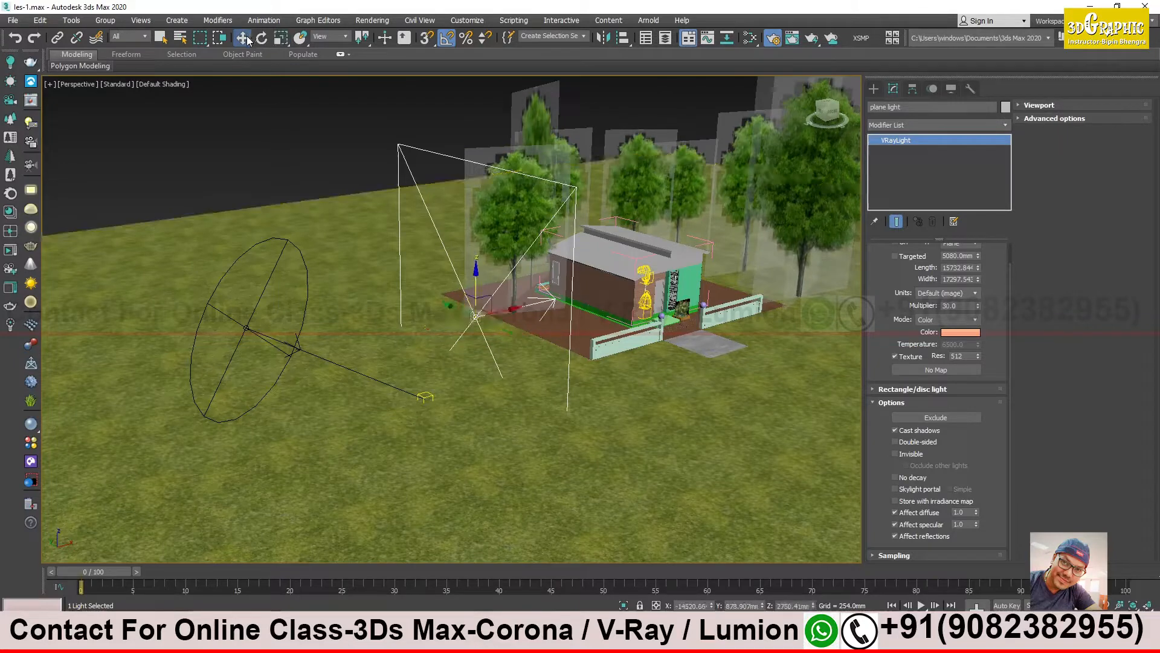
{"action": "left_click", "coordinate": [243, 39]}
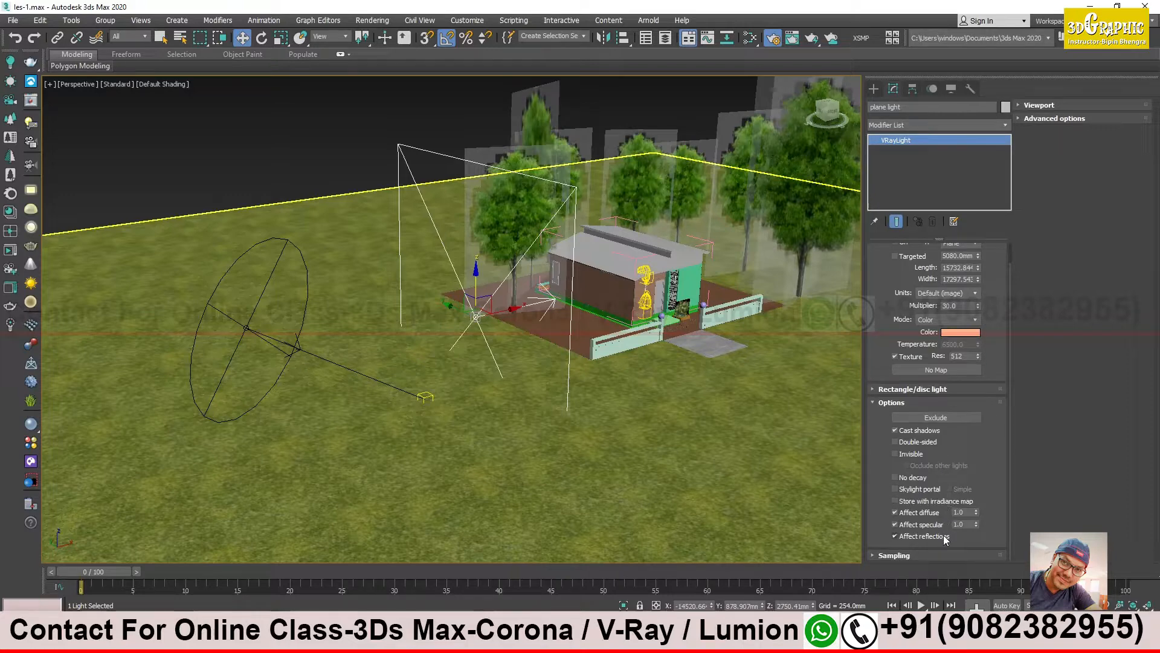
- Reduce the plane light's size to a length of about 5805 mm and a width of about 4854 mm
{"action": "left_click_drag", "start_coordinate": [887, 307], "coordinate": [891, 332]}
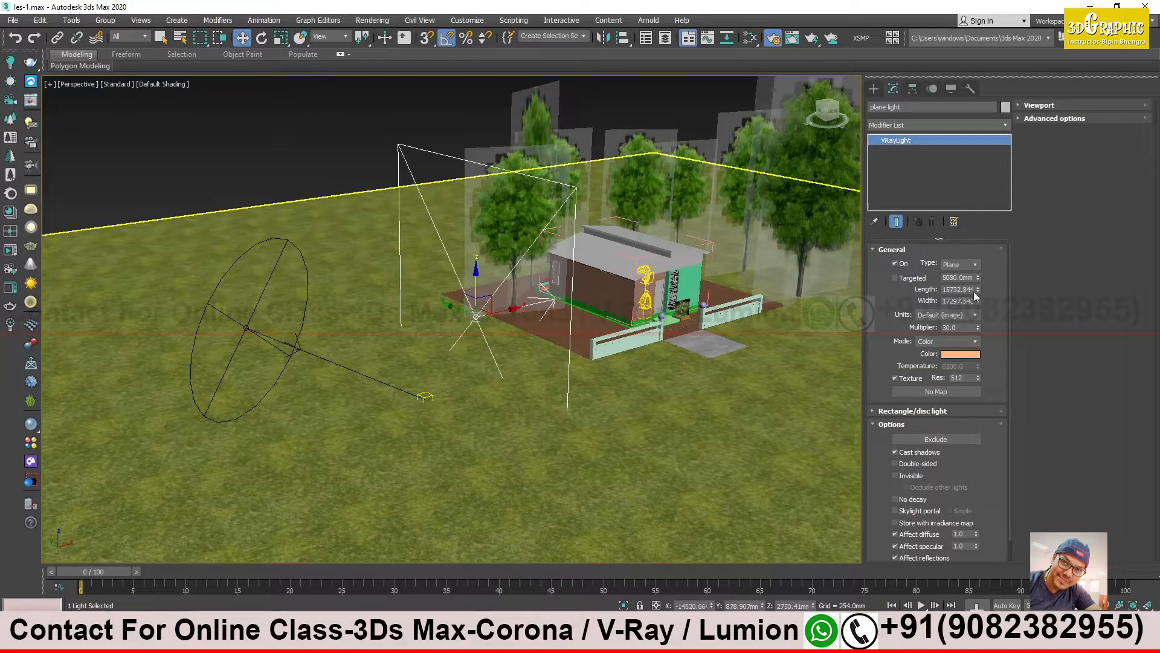
{"action": "left_click_drag", "start_coordinate": [979, 295], "coordinate": [978, 322]}
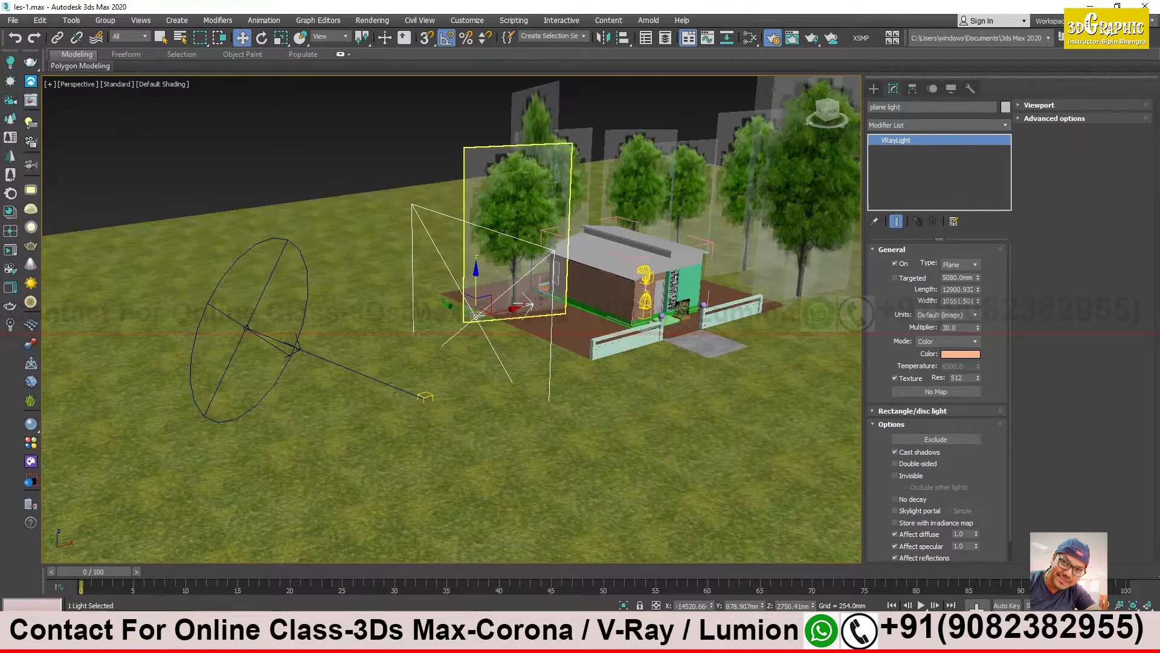
{"action": "left_click_drag", "start_coordinate": [978, 302], "coordinate": [986, 334]}
{"action": "left_click_drag", "start_coordinate": [978, 290], "coordinate": [985, 321]}
- Move the plane light along X to about -7946 mm, onto the brown plot beside the house wall
{"action": "middle_click_drag", "start_coordinate": [608, 334], "coordinate": [529, 339], "text": "alt"}
{"action": "left_click_drag", "start_coordinate": [512, 313], "coordinate": [623, 312]}
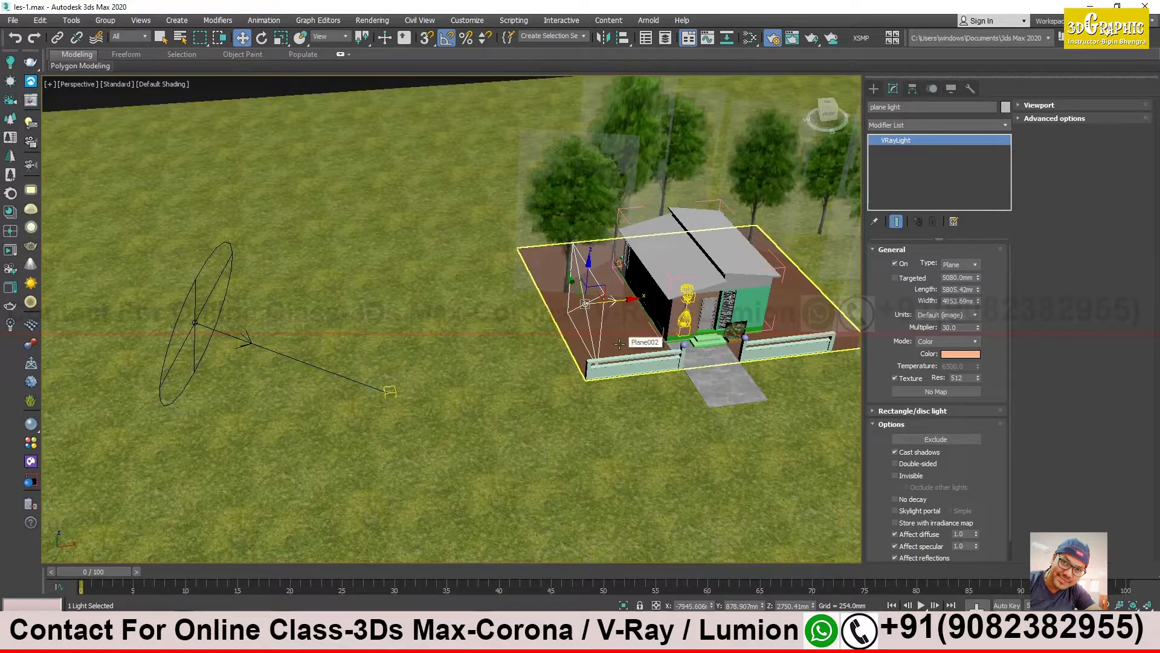
{"action": "key", "text": "z"}
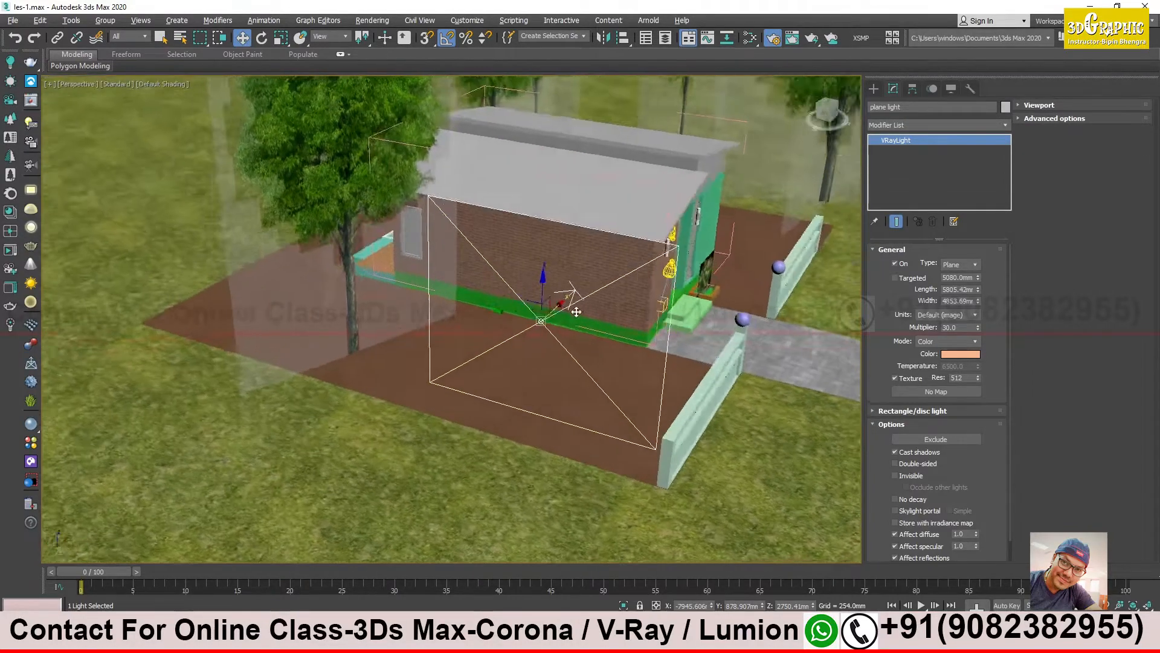
{"action": "middle_click_drag", "start_coordinate": [576, 312], "coordinate": [459, 336], "text": "alt"}
{"action": "middle_click_drag", "start_coordinate": [519, 343], "coordinate": [463, 349], "text": "alt"}
{"action": "middle_click_drag", "start_coordinate": [368, 316], "coordinate": [411, 324], "text": "alt"}
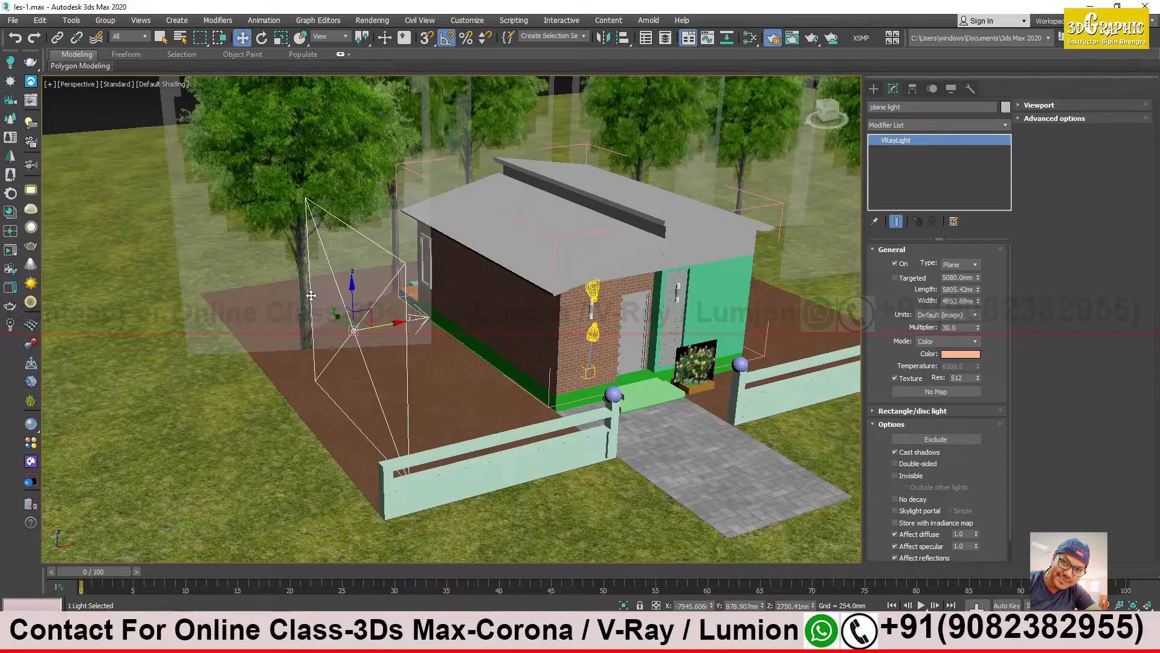
{"action": "middle_click_drag", "start_coordinate": [353, 290], "coordinate": [357, 268]}
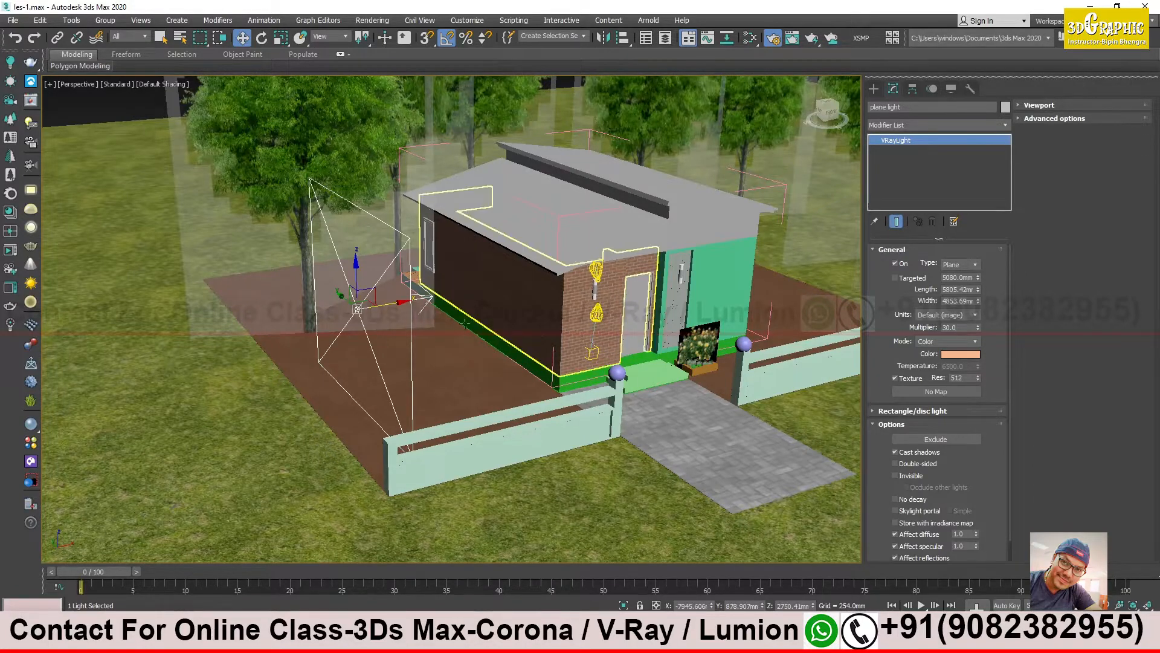
- Turn off the dome light, VRayIES001 and VRayIES002 in the V-Ray Light Lister, leaving the plane light on, and put the lister away
{"action": "left_click", "coordinate": [29, 124]}
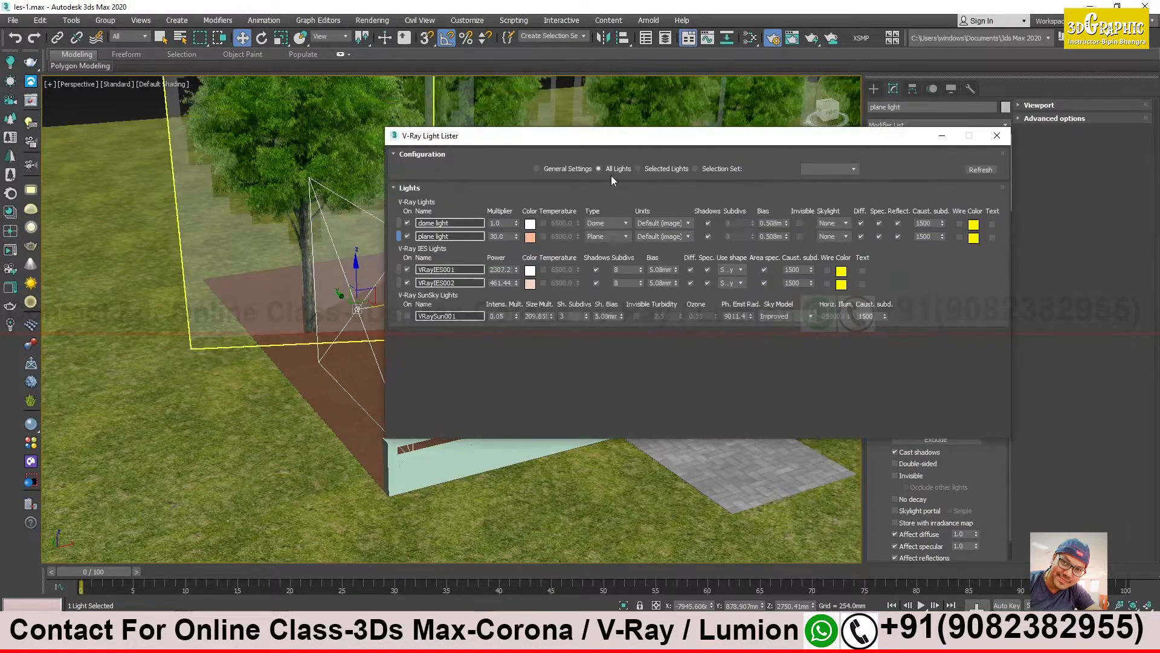
{"action": "left_click_drag", "start_coordinate": [575, 136], "coordinate": [822, 135]}
{"action": "middle_click_drag", "start_coordinate": [565, 243], "coordinate": [419, 259]}
{"action": "left_click_drag", "start_coordinate": [733, 135], "coordinate": [676, 123]}
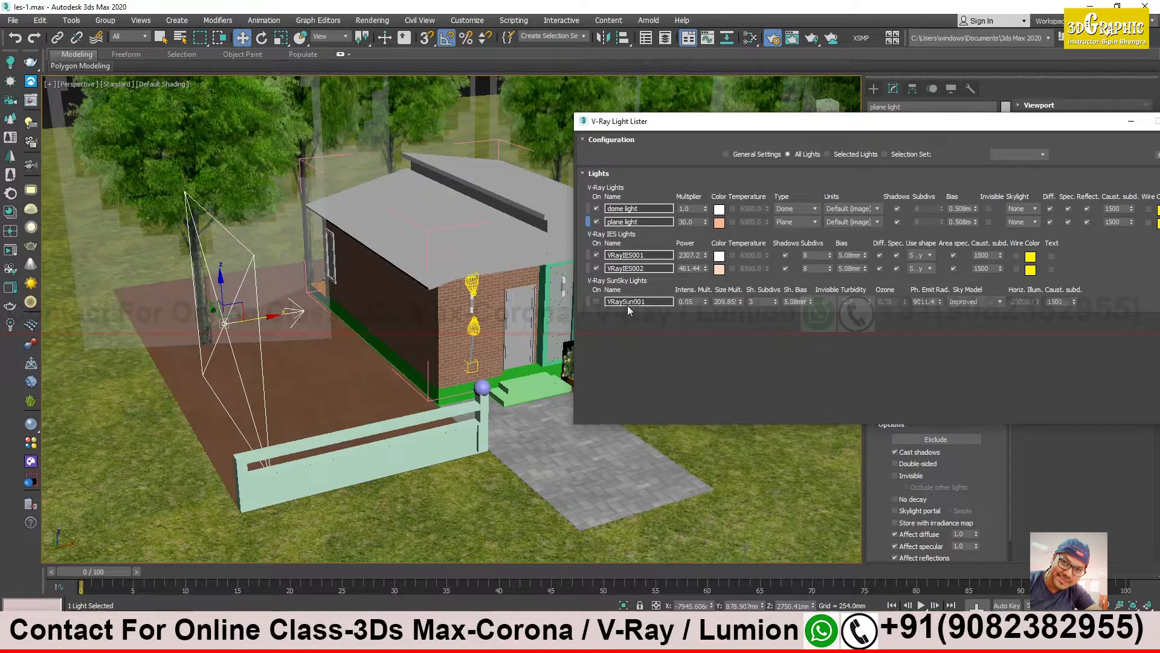
{"action": "middle_click_drag", "start_coordinate": [373, 257], "coordinate": [362, 279], "text": "alt"}
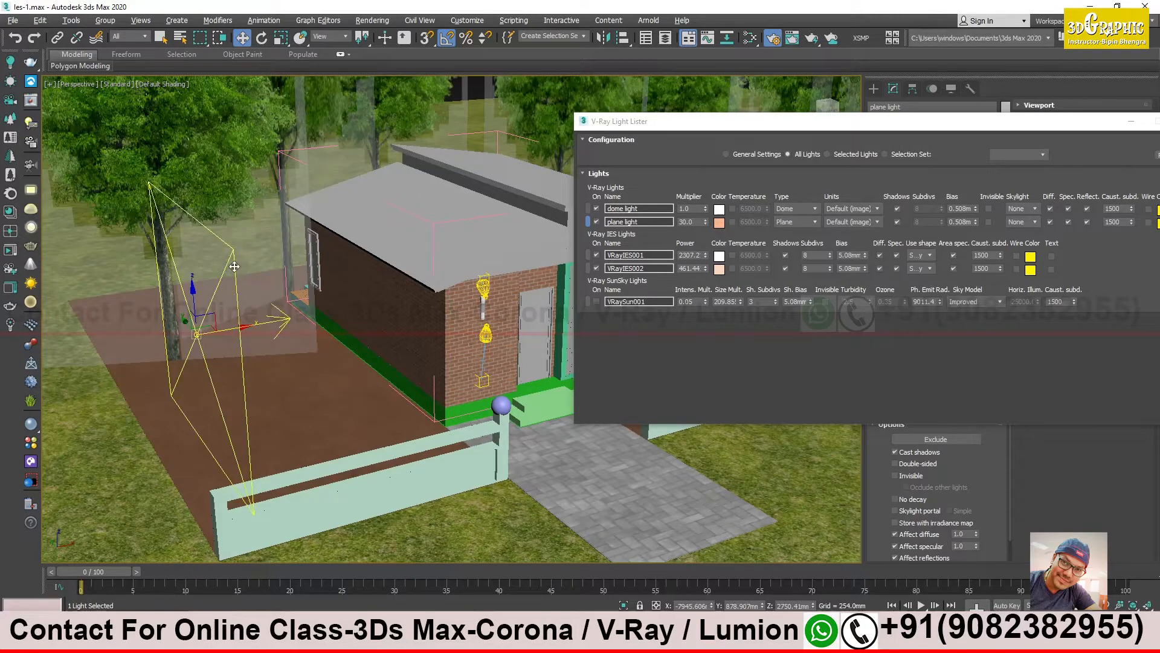
{"action": "middle_click_drag", "start_coordinate": [232, 266], "coordinate": [227, 272], "text": "alt"}
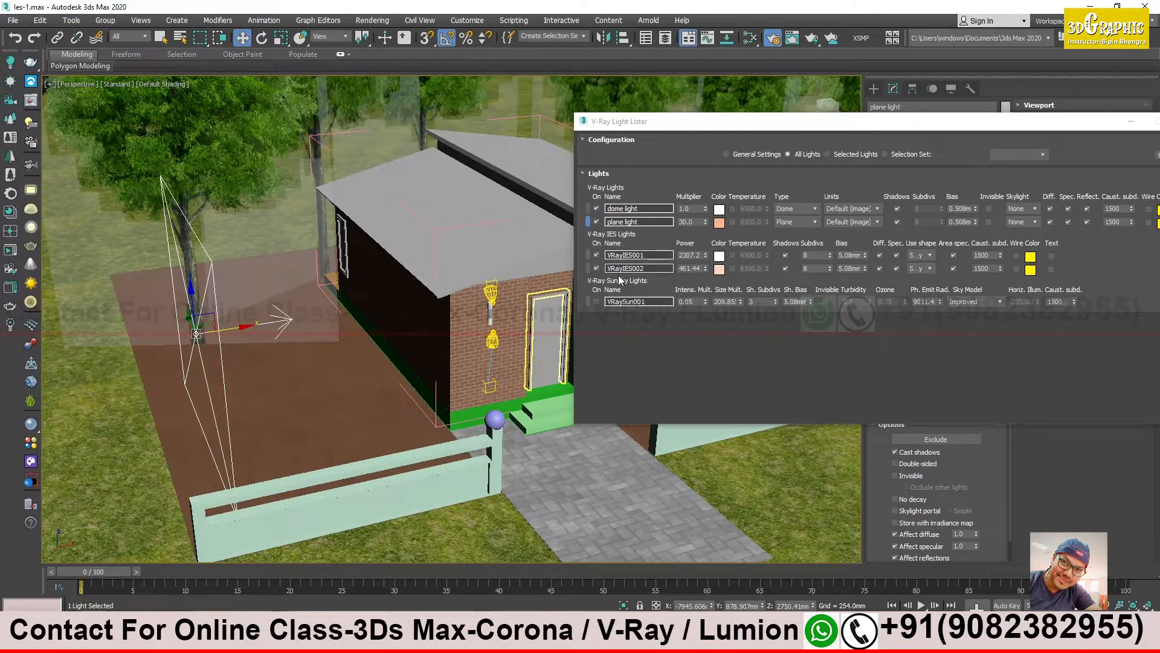
{"action": "left_click", "coordinate": [597, 209]}
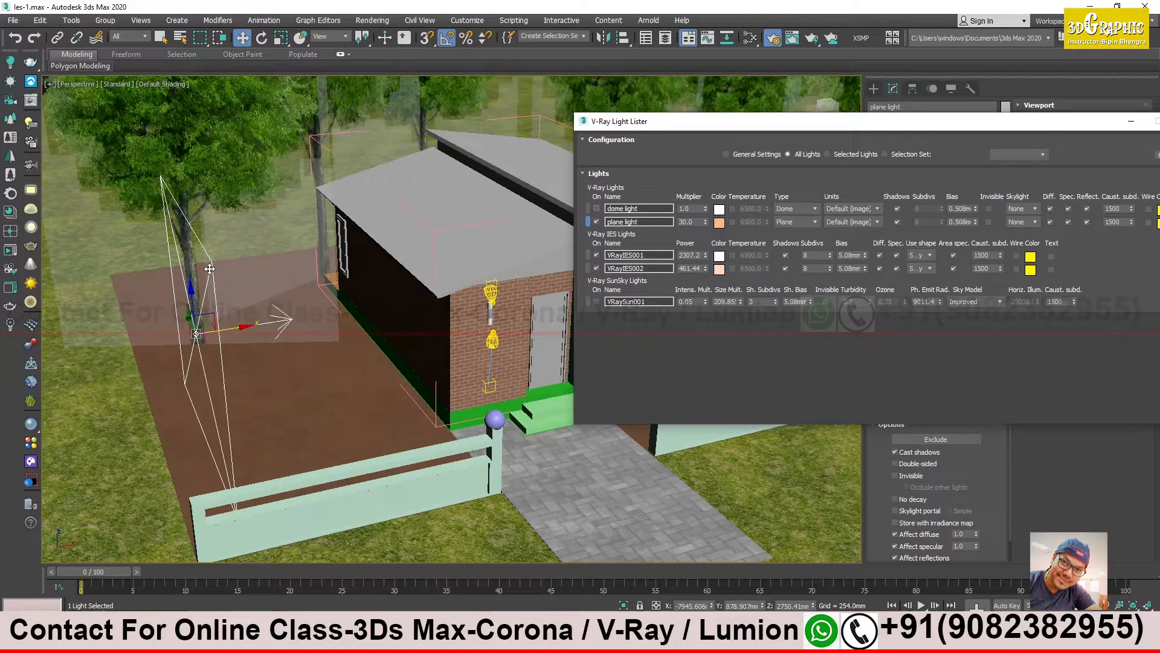
{"action": "left_click", "coordinate": [596, 255]}
{"action": "left_click", "coordinate": [596, 269]}
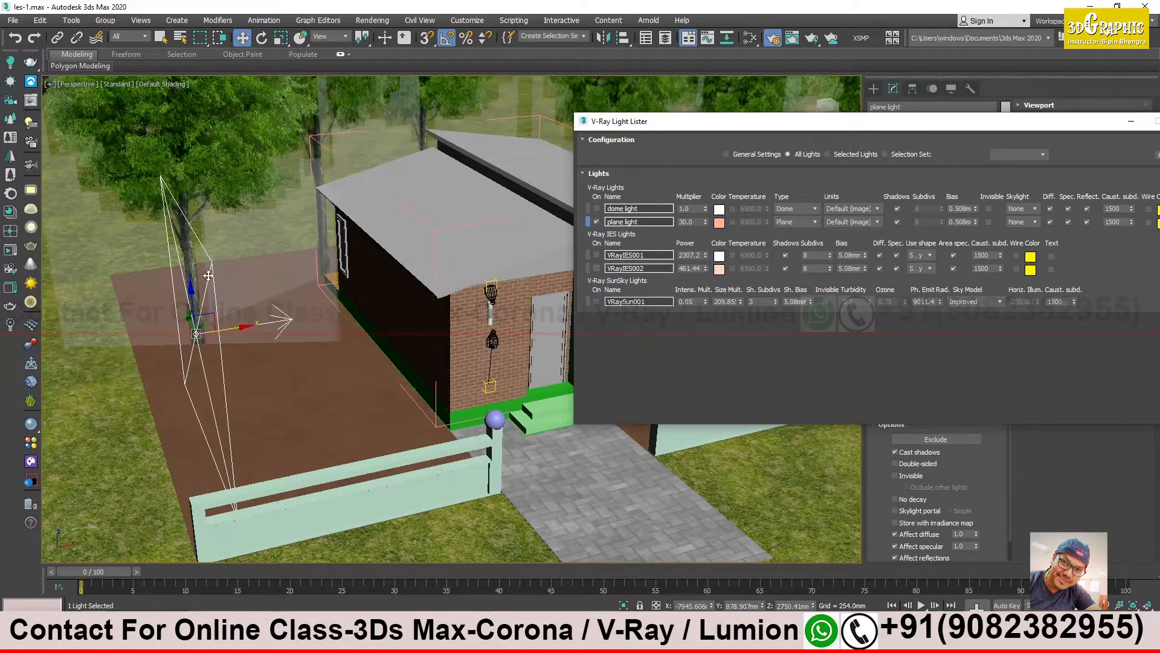
{"action": "left_click", "coordinate": [1133, 124]}
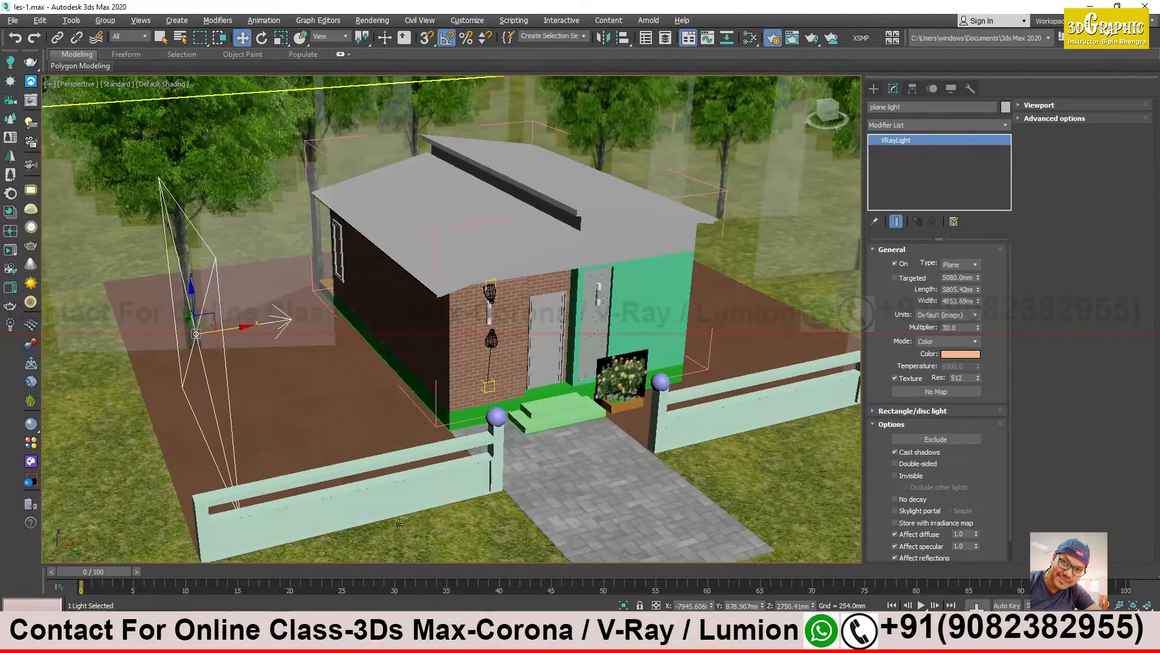
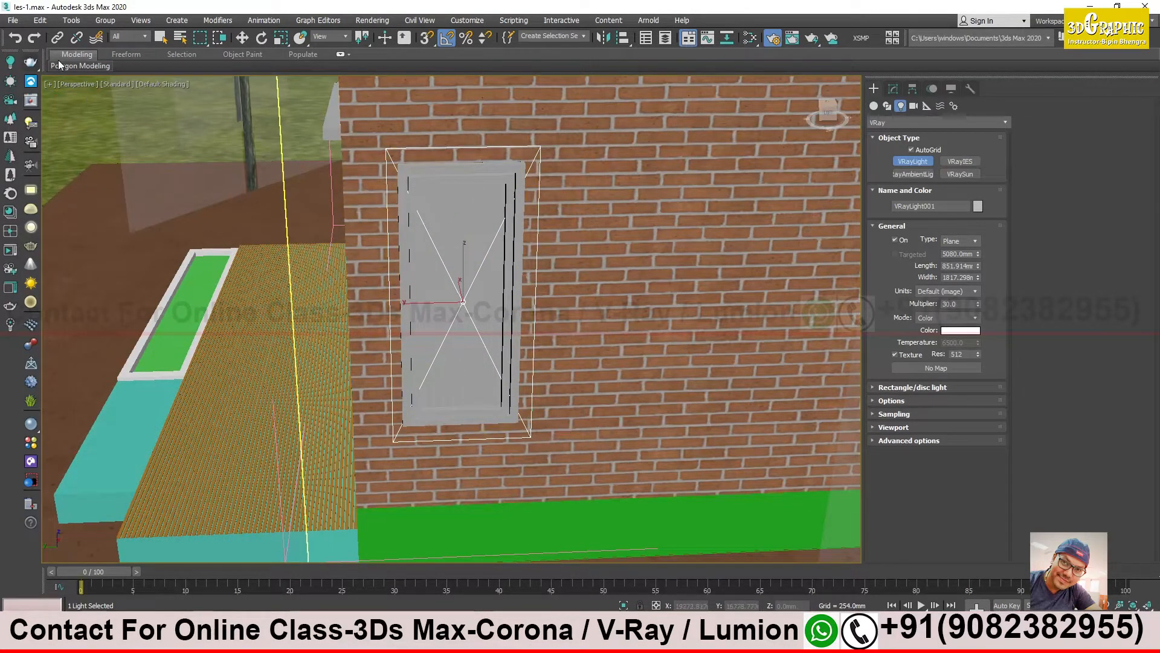
- Move the new window-sized plane light out from the side window along X to about -3702 mm
{"action": "left_click", "coordinate": [243, 38]}
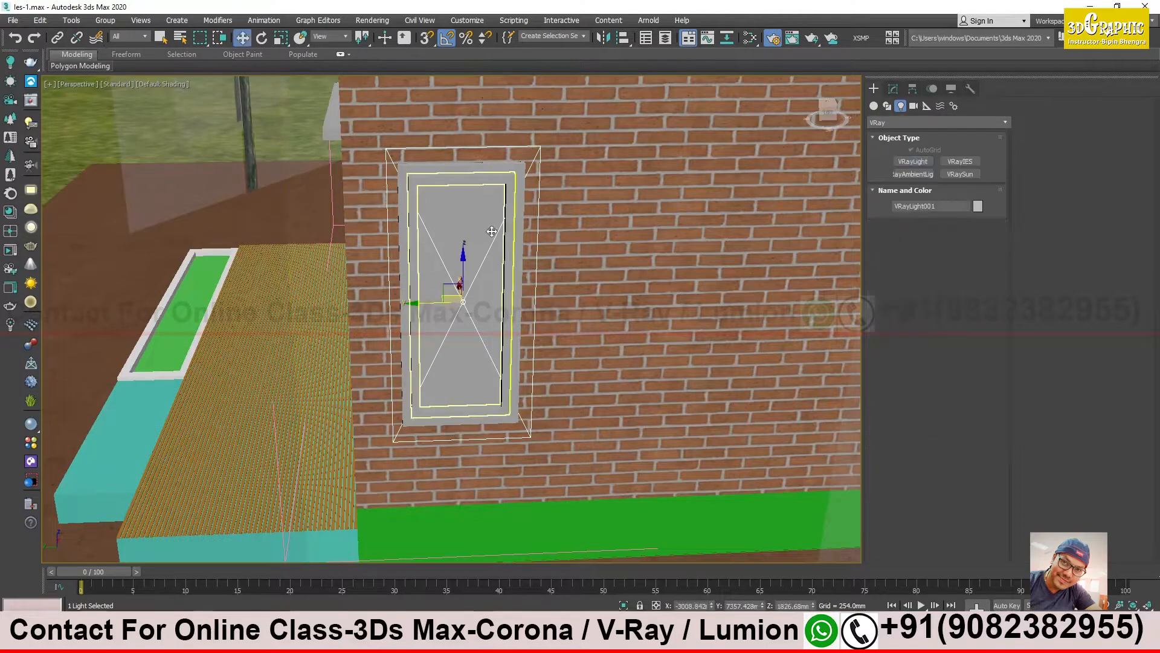
{"action": "middle_click_drag", "start_coordinate": [532, 266], "coordinate": [568, 279], "text": "alt"}
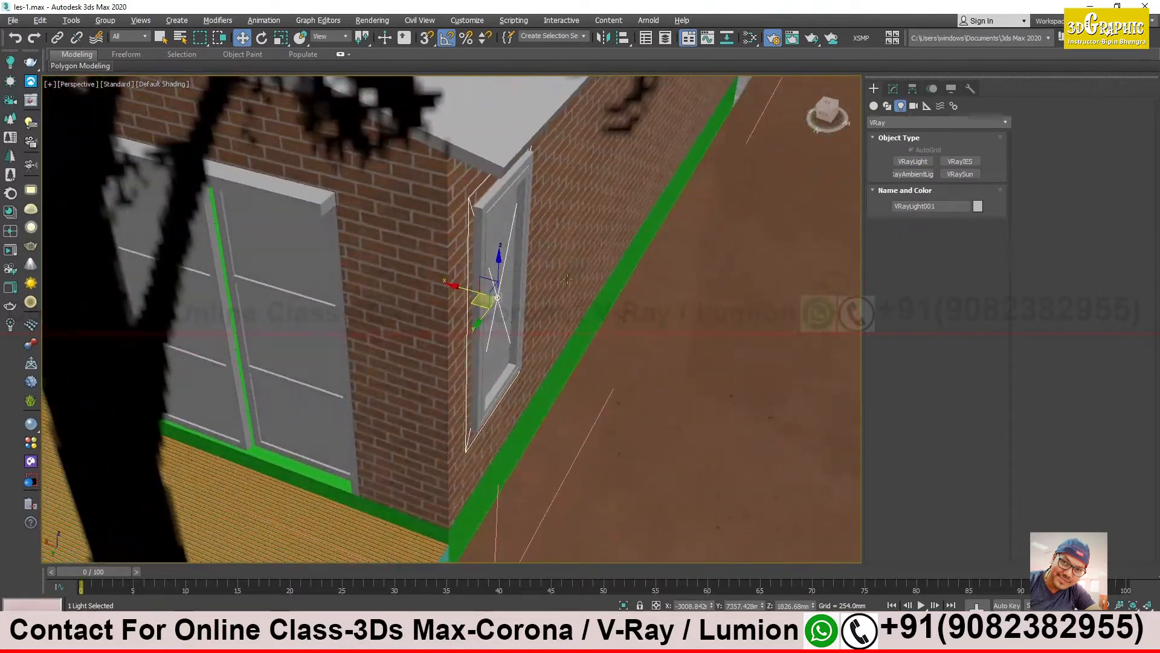
{"action": "left_click_drag", "start_coordinate": [455, 289], "coordinate": [561, 336]}
{"action": "middle_click_drag", "start_coordinate": [560, 334], "coordinate": [527, 293], "text": "alt"}
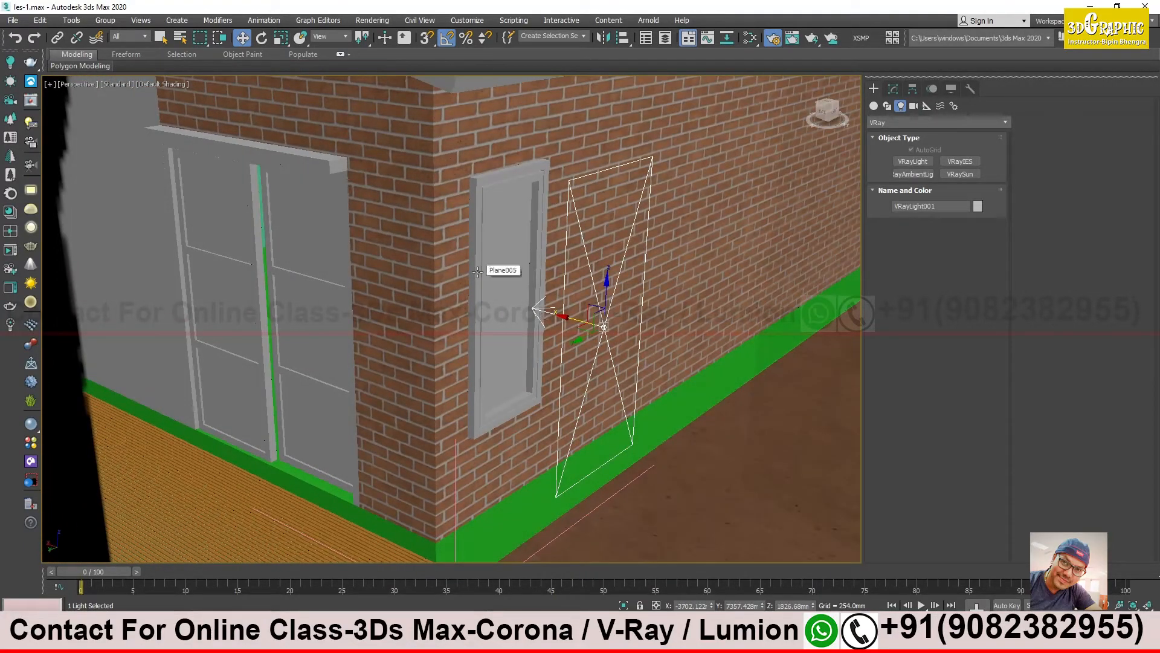
- Try moving the plane that covers the side window out from the wall, and undo the move
{"action": "mouse_move", "coordinate": [495, 277]}
{"action": "middle_mouse_down", "text": "alt"}
{"action": "mouse_move", "coordinate": [519, 281]}
{"action": "mouse_move", "coordinate": [489, 283]}
{"action": "mouse_move", "coordinate": [499, 291]}
{"action": "middle_mouse_up", "text": "alt"}
{"action": "left_click", "coordinate": [507, 268]}
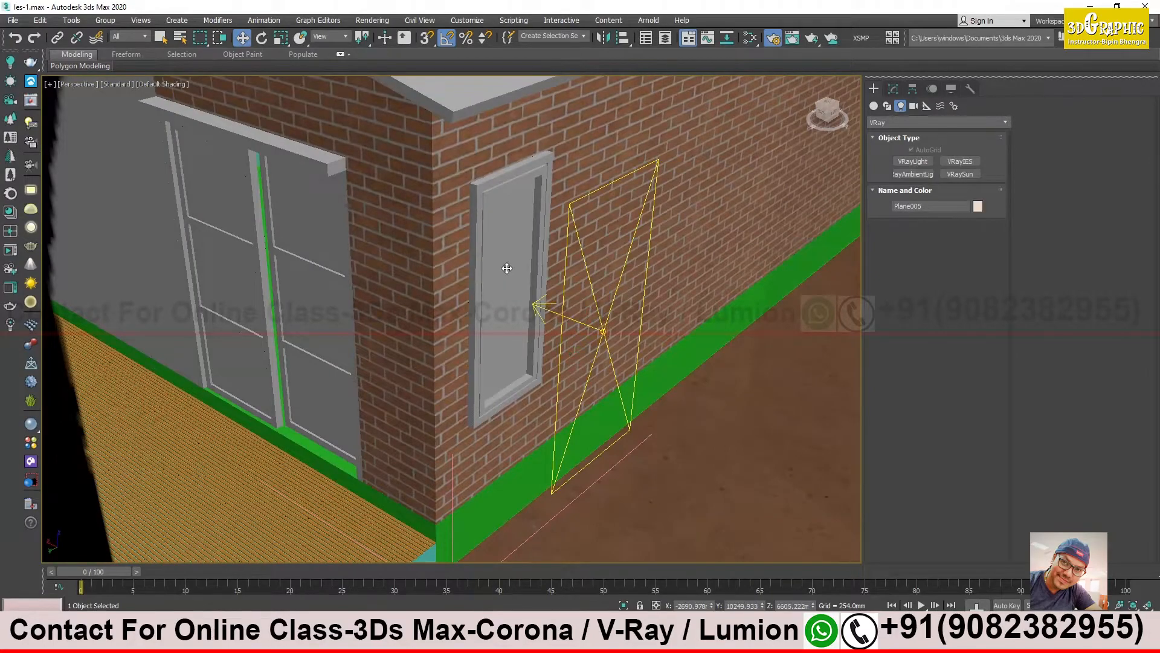
{"action": "middle_click_drag", "start_coordinate": [617, 230], "coordinate": [380, 163], "text": "alt"}
{"action": "left_click", "coordinate": [632, 306]}
{"action": "scroll", "coordinate": [632, 306], "scroll_direction": "down", "scroll_amount": 5}
{"action": "left_click_drag", "start_coordinate": [601, 327], "coordinate": [632, 391]}
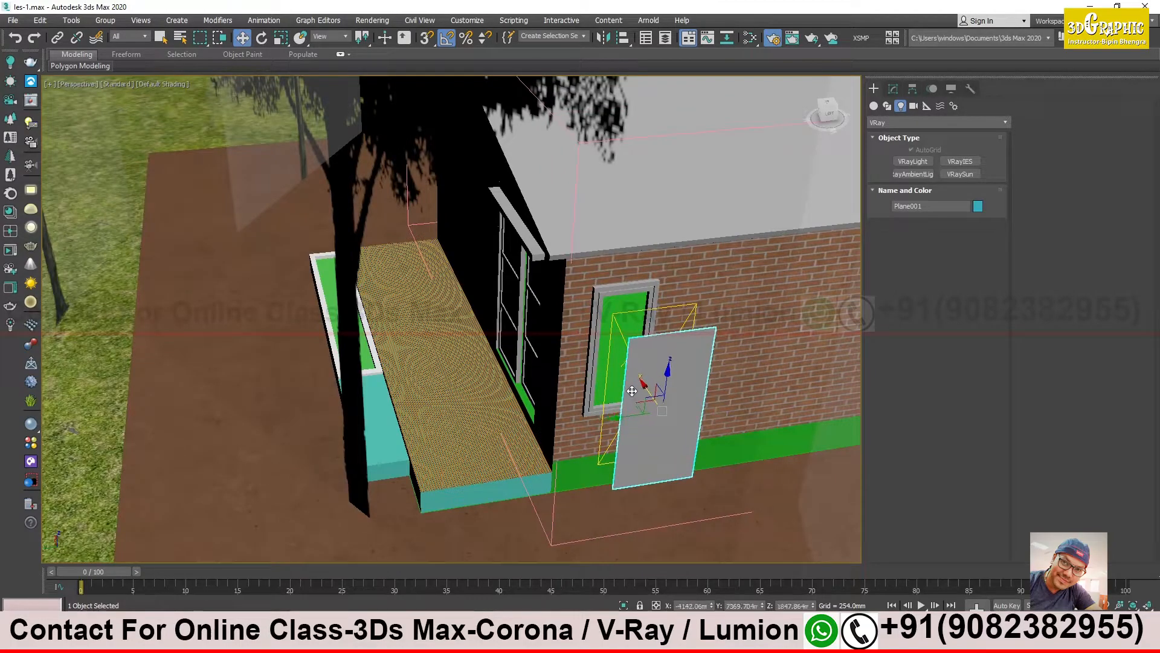
{"action": "key", "text": "ctrl+z"}
- Remove the plane that covers the side window's opening
{"action": "middle_click_drag", "start_coordinate": [589, 385], "coordinate": [554, 289], "text": "alt"}
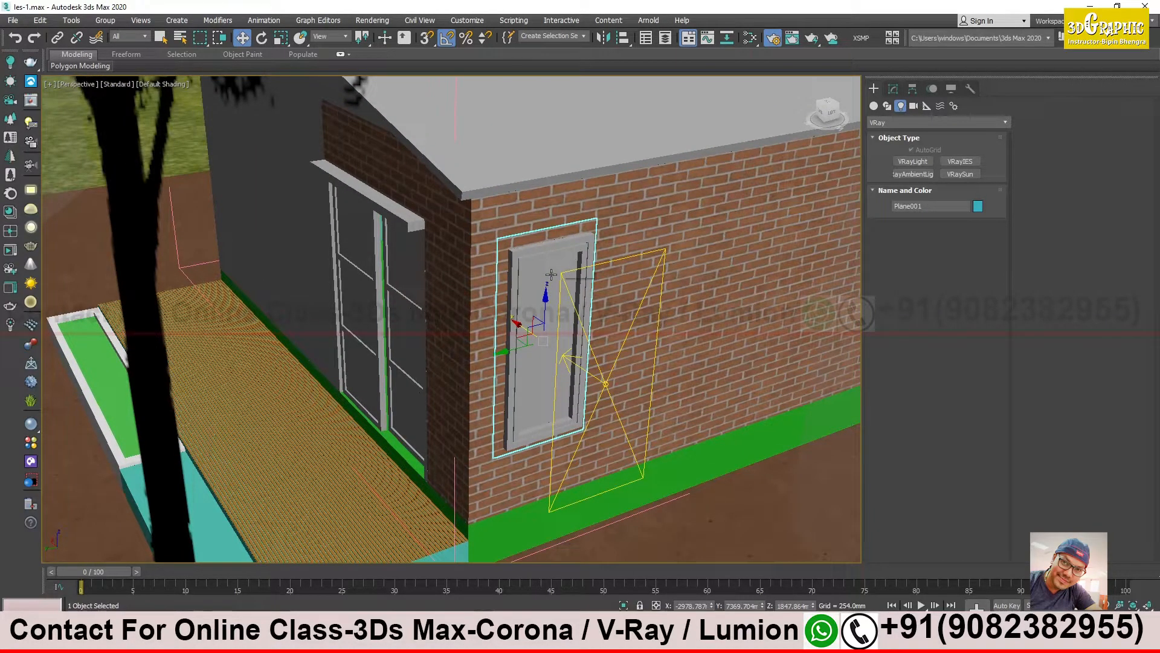
{"action": "right_click", "coordinate": [551, 274]}
{"action": "left_click", "coordinate": [580, 232]}
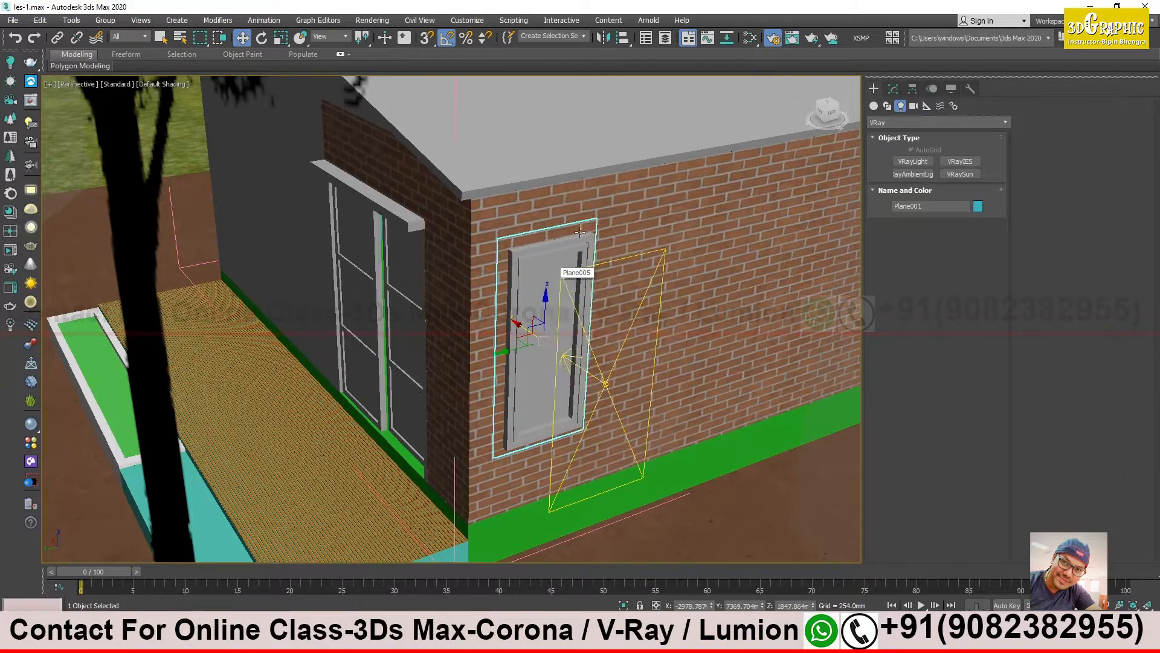
{"action": "left_click", "coordinate": [547, 278]}
{"action": "middle_click_drag", "start_coordinate": [541, 325], "coordinate": [514, 379], "text": "alt"}
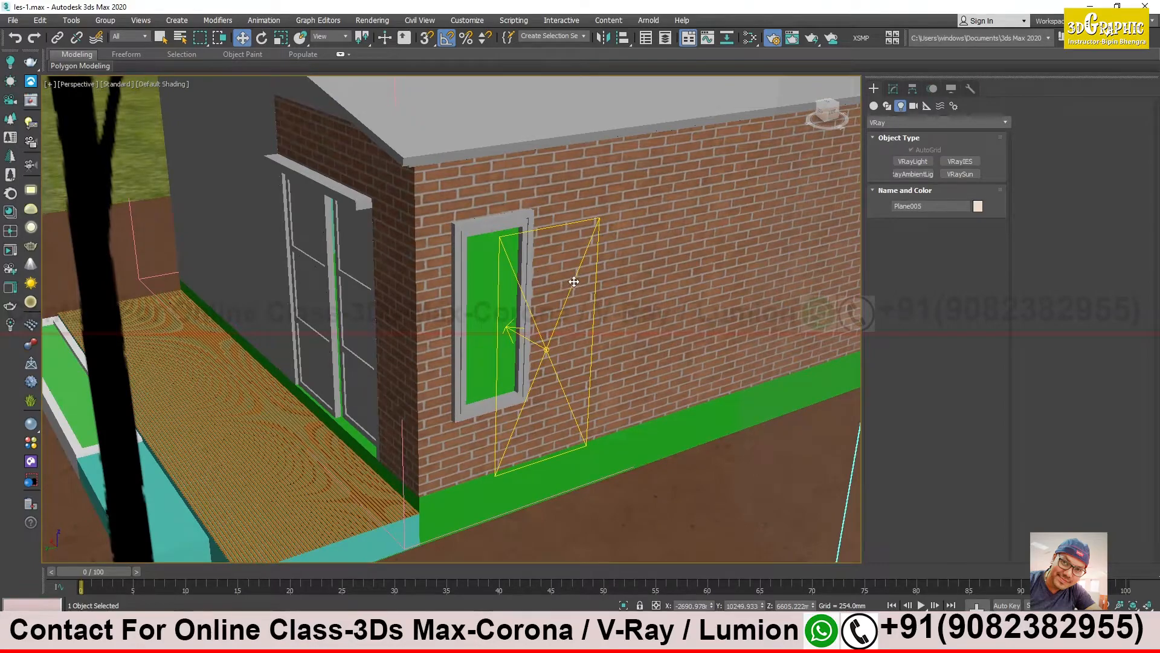
- Run a test render of the whole site with the house and trees, and put the frame buffer away
{"action": "middle_click_drag", "start_coordinate": [595, 247], "coordinate": [538, 342], "text": "alt"}
{"action": "scroll", "coordinate": [538, 342], "scroll_direction": "down", "scroll_amount": 15}
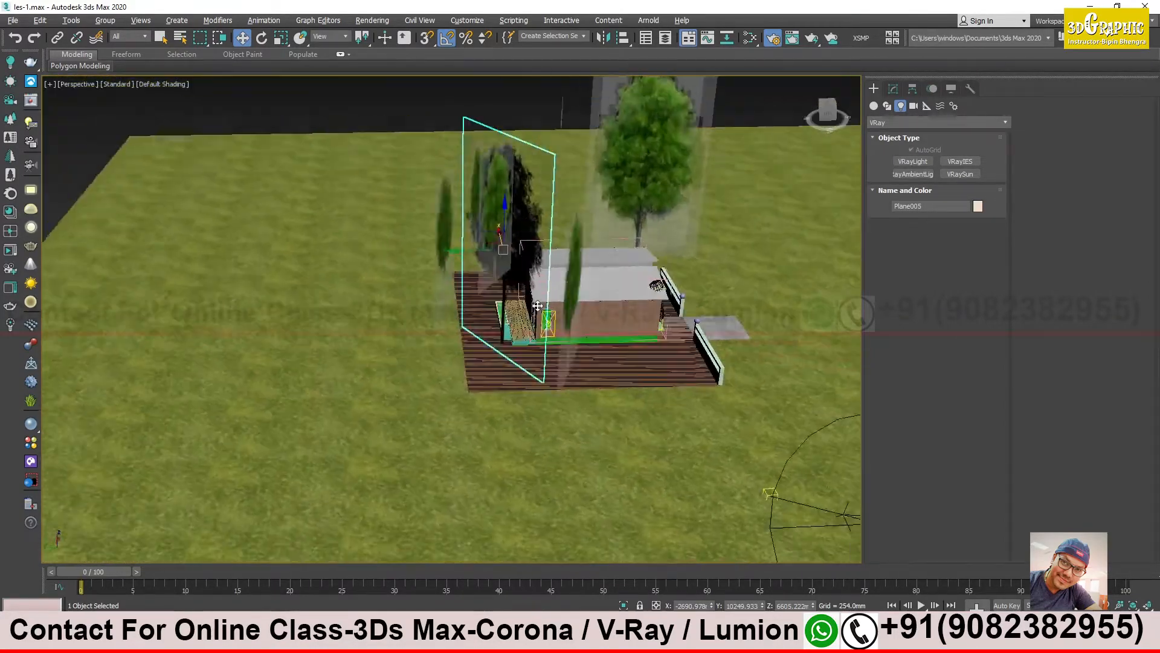
{"action": "middle_click_drag", "start_coordinate": [521, 295], "coordinate": [536, 296], "text": "alt"}
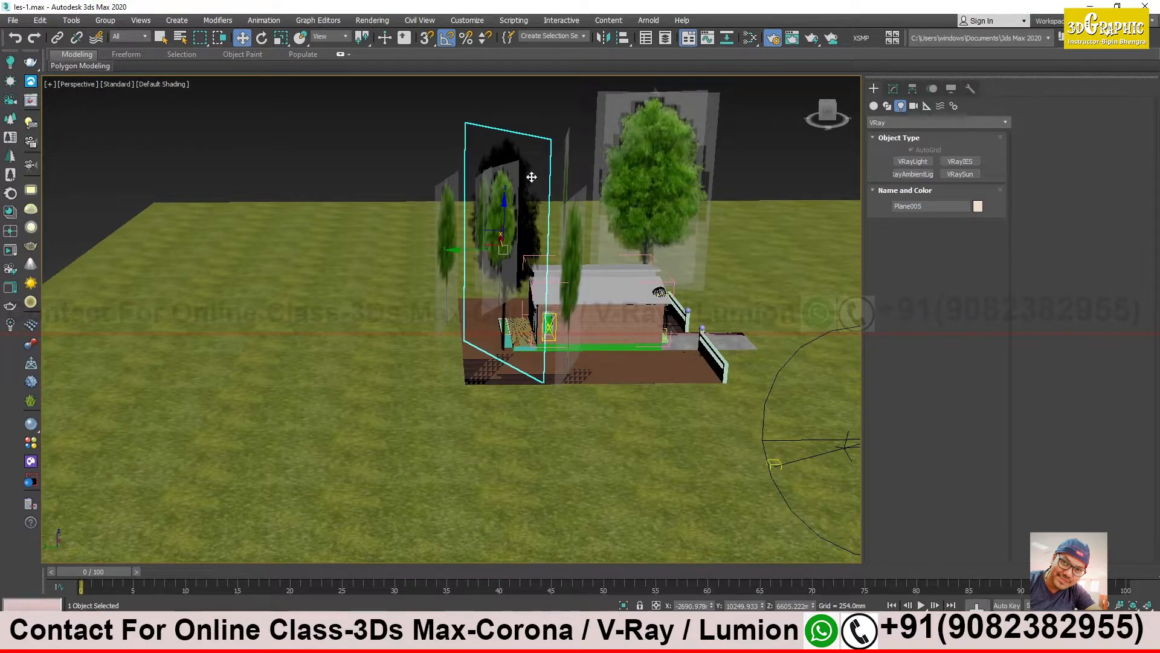
{"action": "key", "text": "shift+q"}
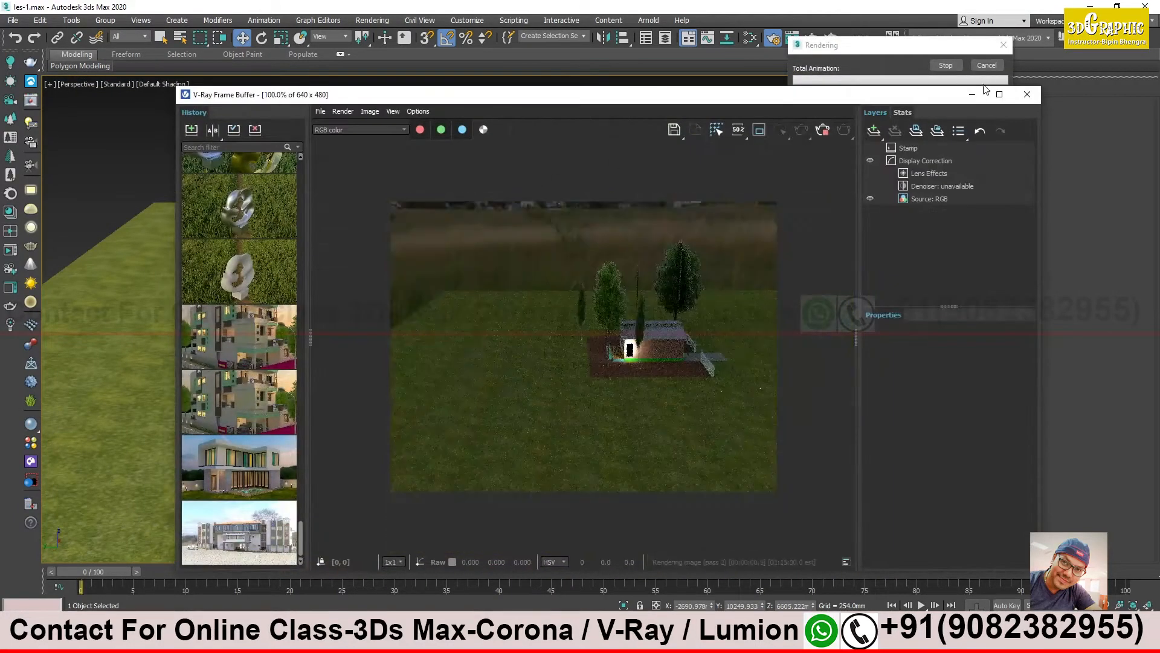
{"action": "left_click", "coordinate": [972, 94]}
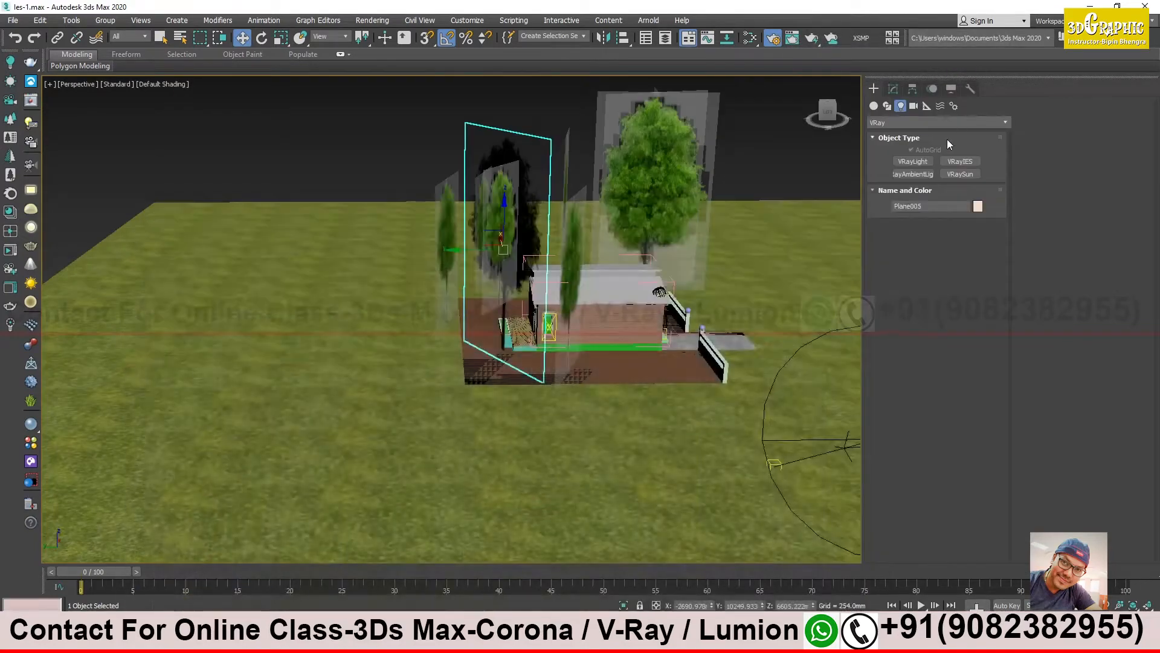
- Select all tree planes similar to the selected one and show the scene's layers with the **ground layer collapsed
{"action": "key", "text": "ctrl+q"}
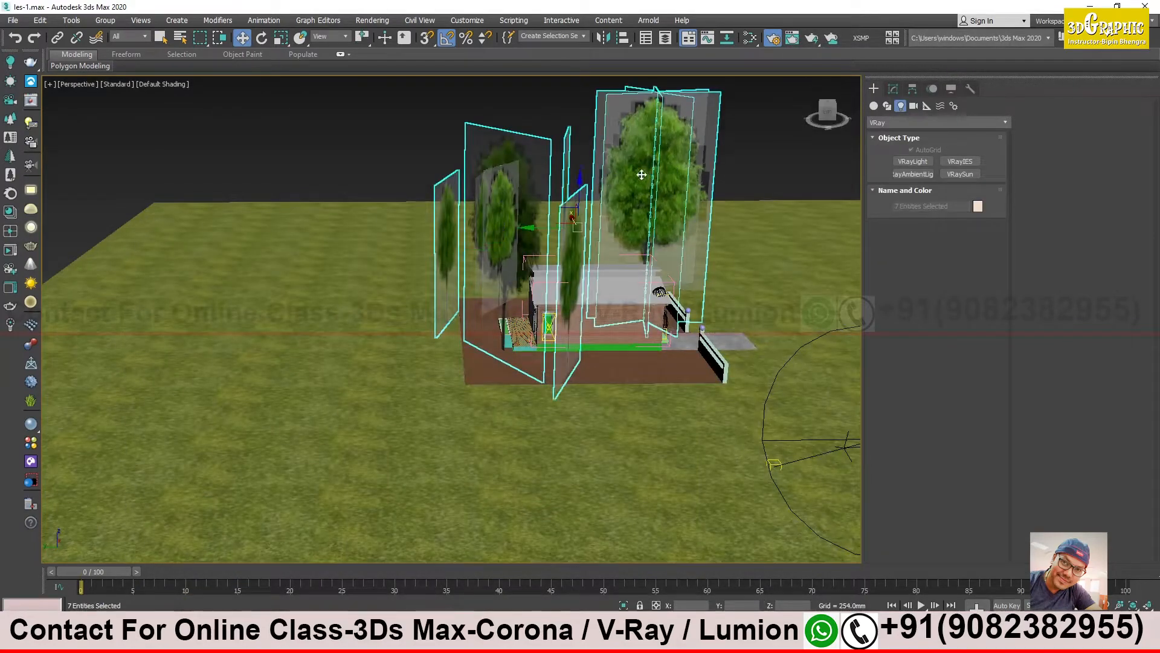
{"action": "left_click", "coordinate": [668, 38]}
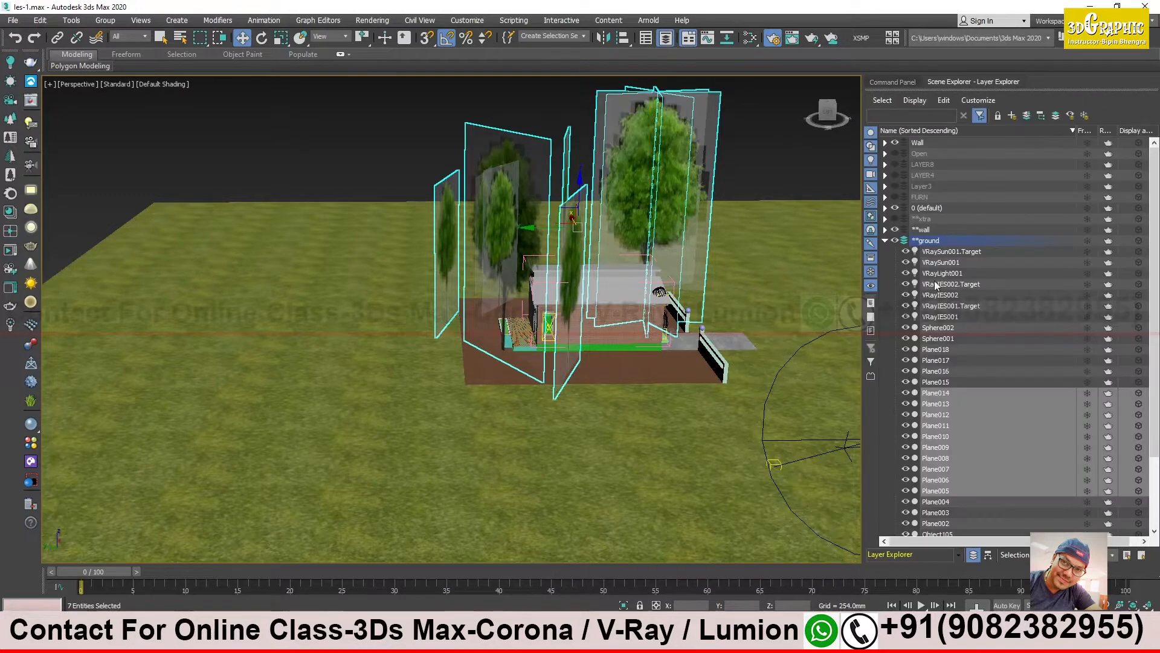
{"action": "left_click", "coordinate": [885, 241]}
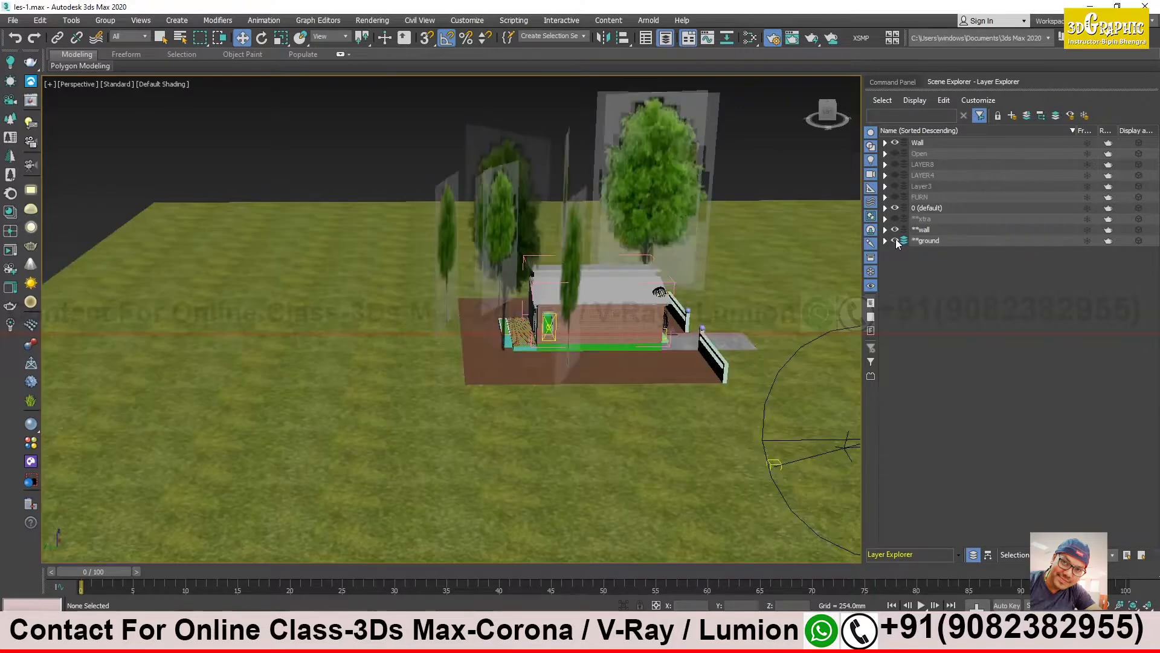
- Isolate the single tree plane in front of the house and bring the rest of the scene back
{"action": "left_click", "coordinate": [504, 157]}
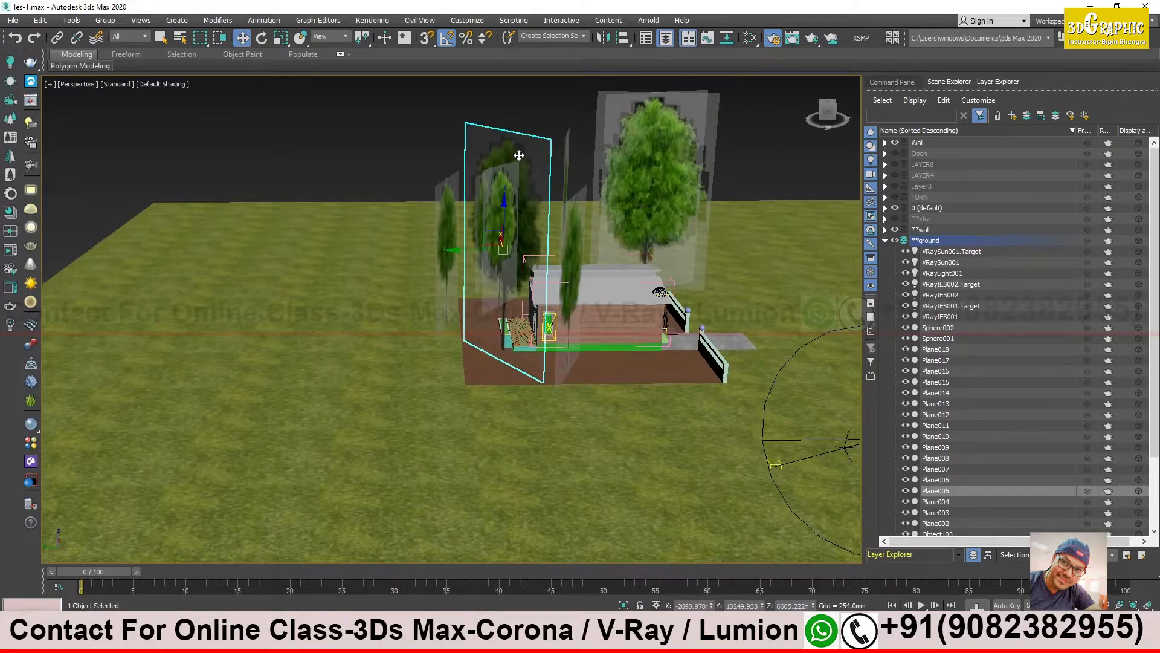
{"action": "key", "text": "alt+q"}
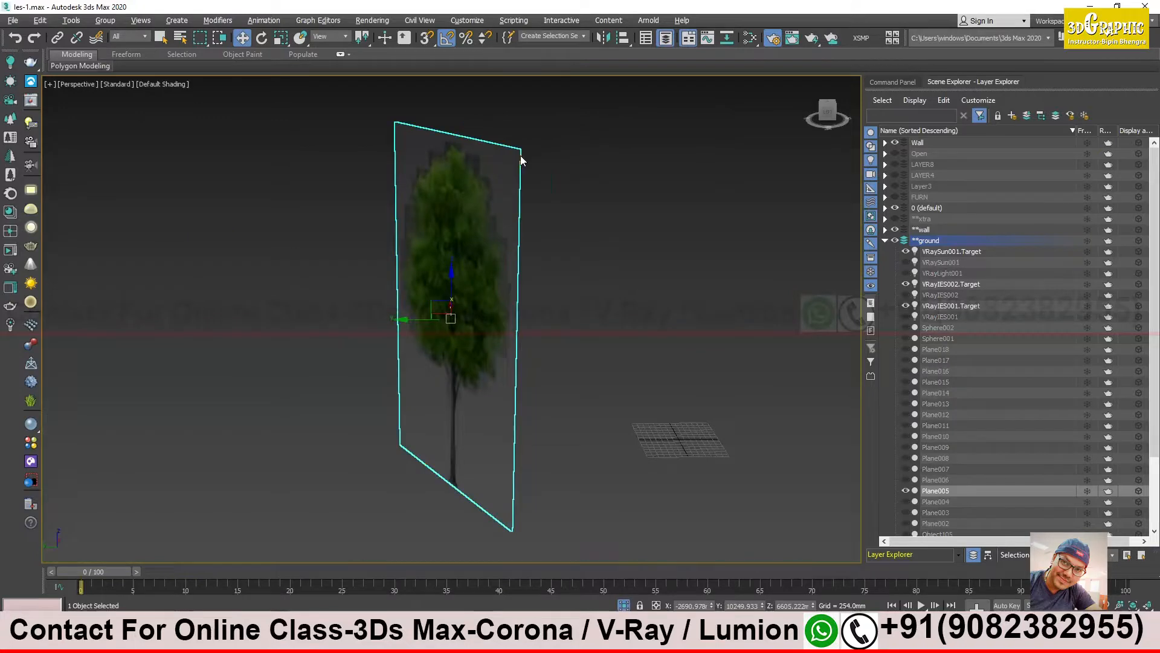
{"action": "left_click", "coordinate": [624, 605]}
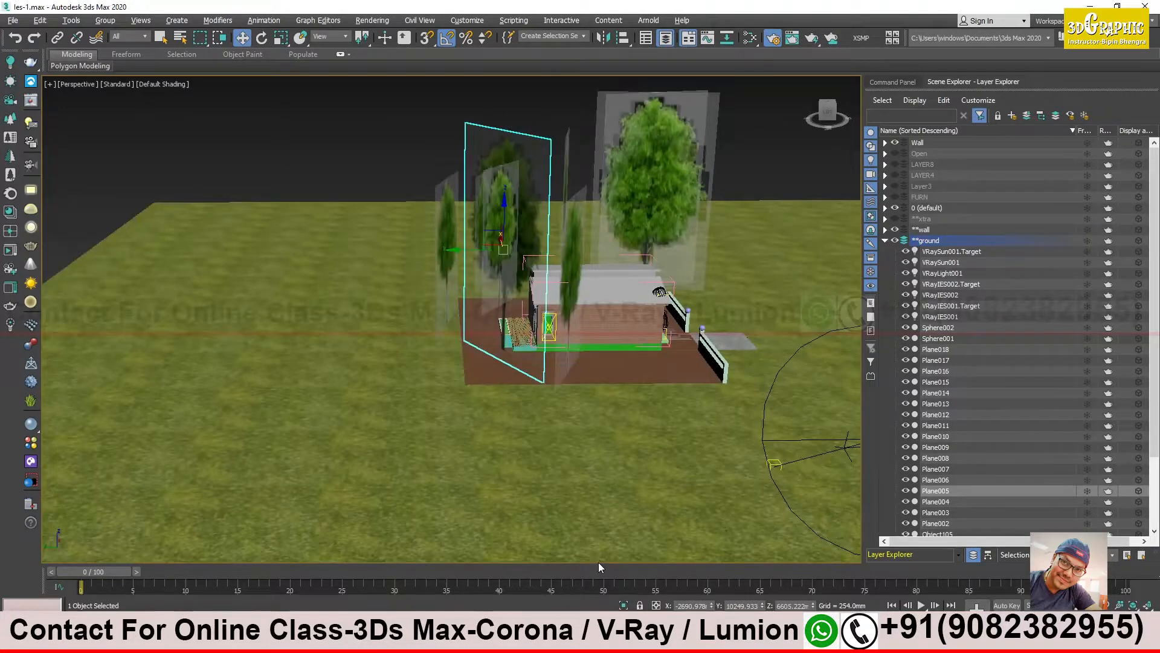
- Put all the tree planes on a new layer named trees and hide that layer
{"action": "key", "text": "ctrl+z"}
{"action": "left_click", "coordinate": [1013, 115]}
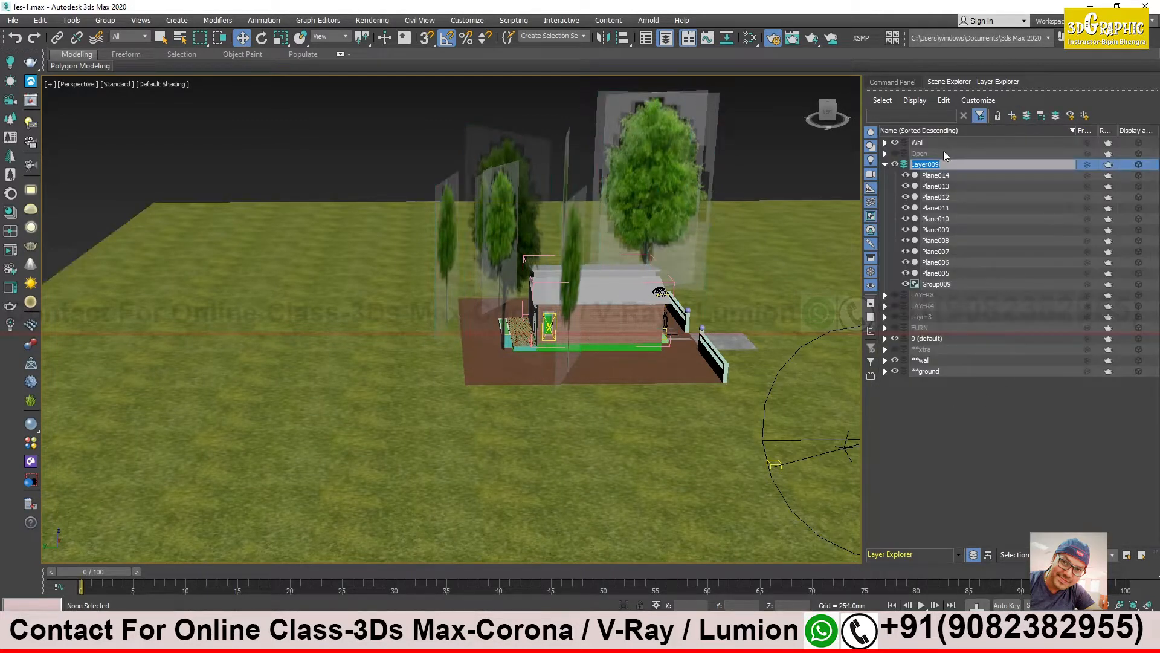
{"action": "type", "text": "trees"}
{"action": "key", "text": "Return"}
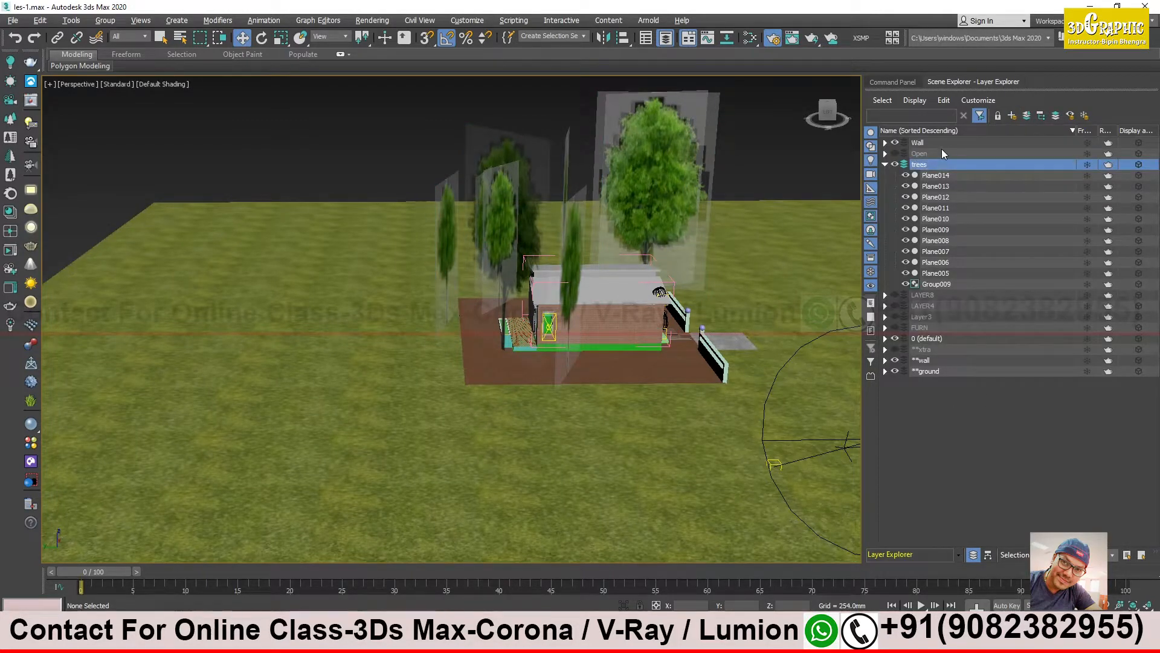
{"action": "left_click", "coordinate": [895, 165]}
{"action": "left_click", "coordinate": [885, 164]}
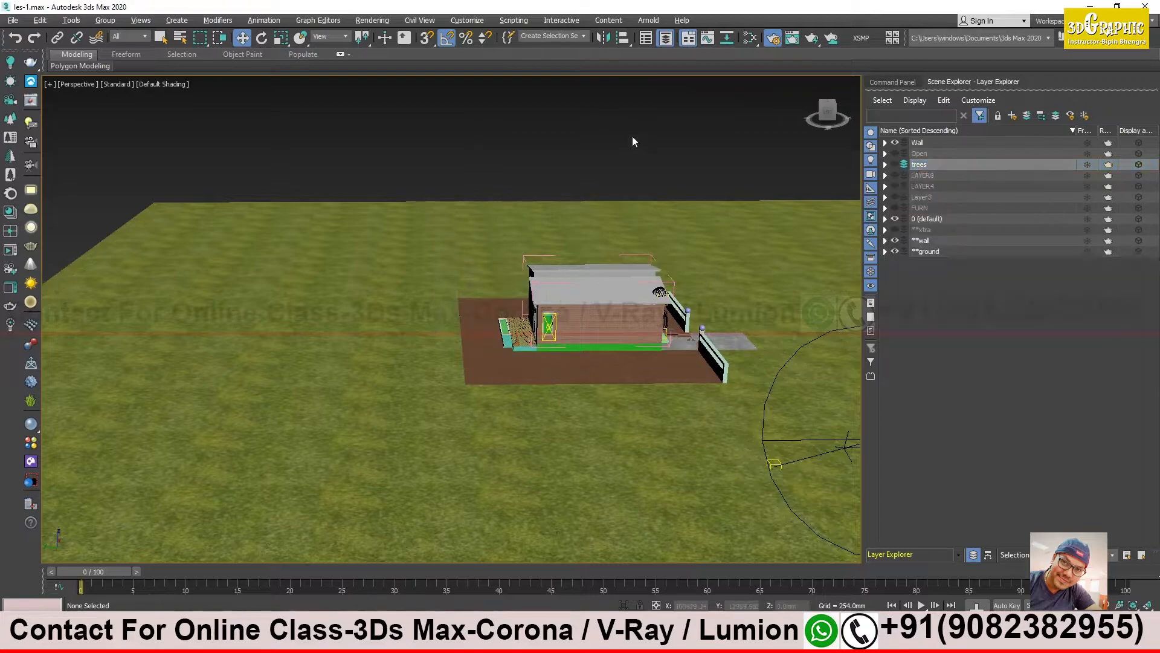
- Put the two front door panels on a new layer named door
{"action": "scroll", "coordinate": [508, 333], "scroll_direction": "up", "scroll_amount": 10}
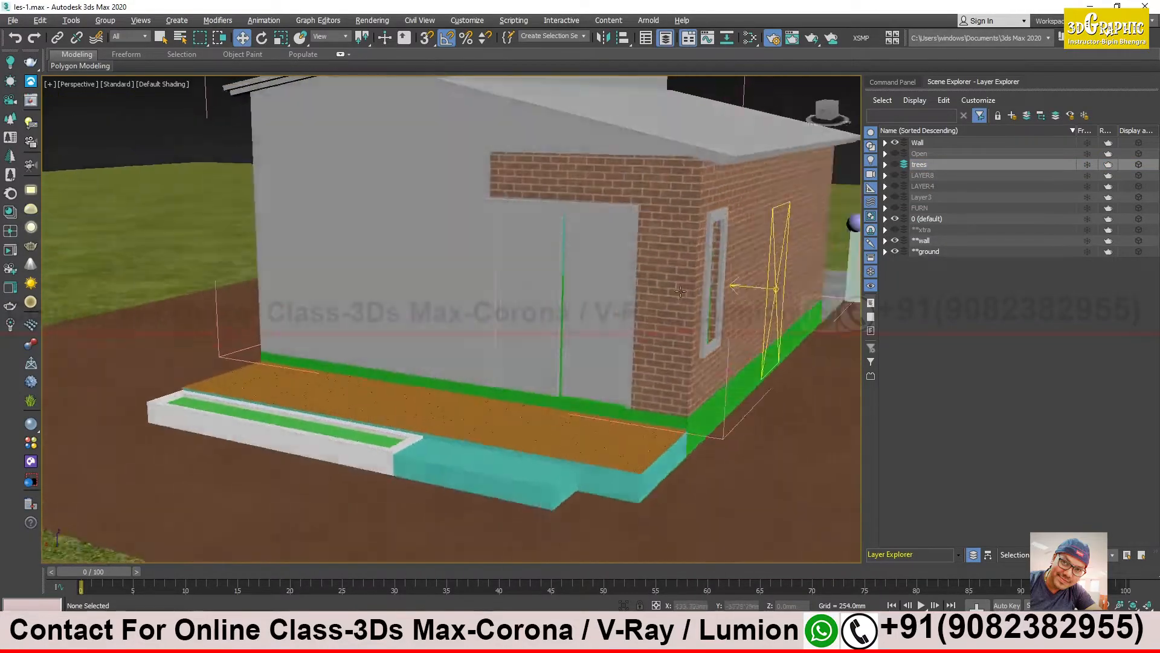
{"action": "middle_click_drag", "start_coordinate": [680, 292], "coordinate": [640, 360]}
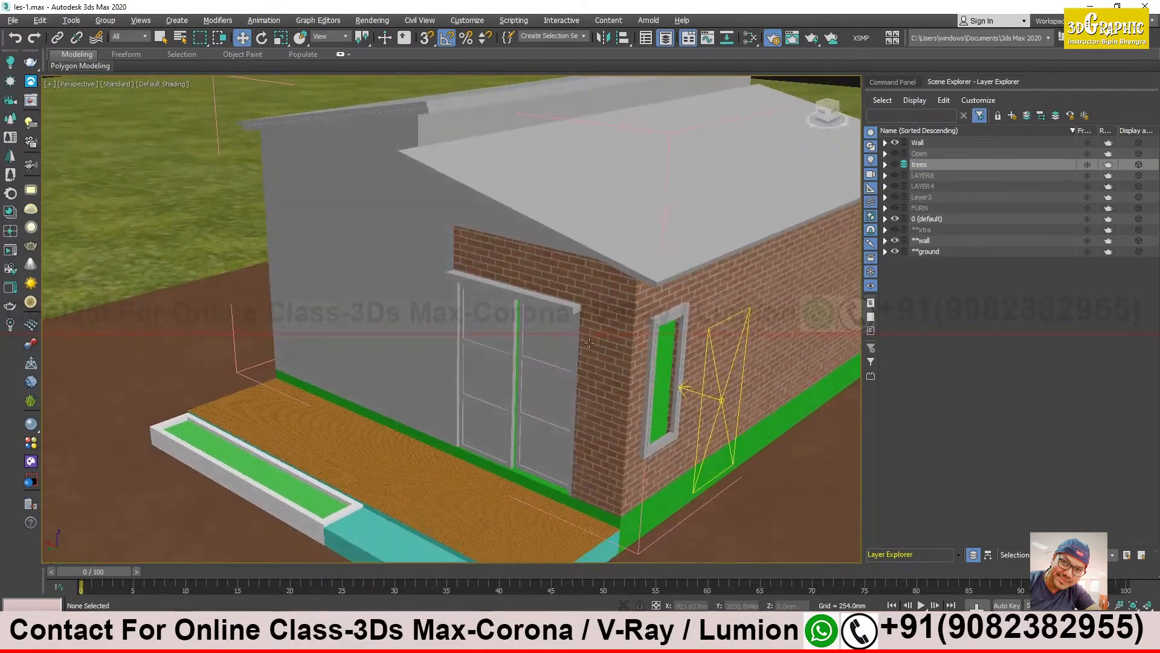
{"action": "scroll", "coordinate": [588, 342], "scroll_direction": "up", "scroll_amount": 3}
{"action": "left_click", "coordinate": [542, 340]}
{"action": "left_click", "coordinate": [446, 319], "text": "ctrl"}
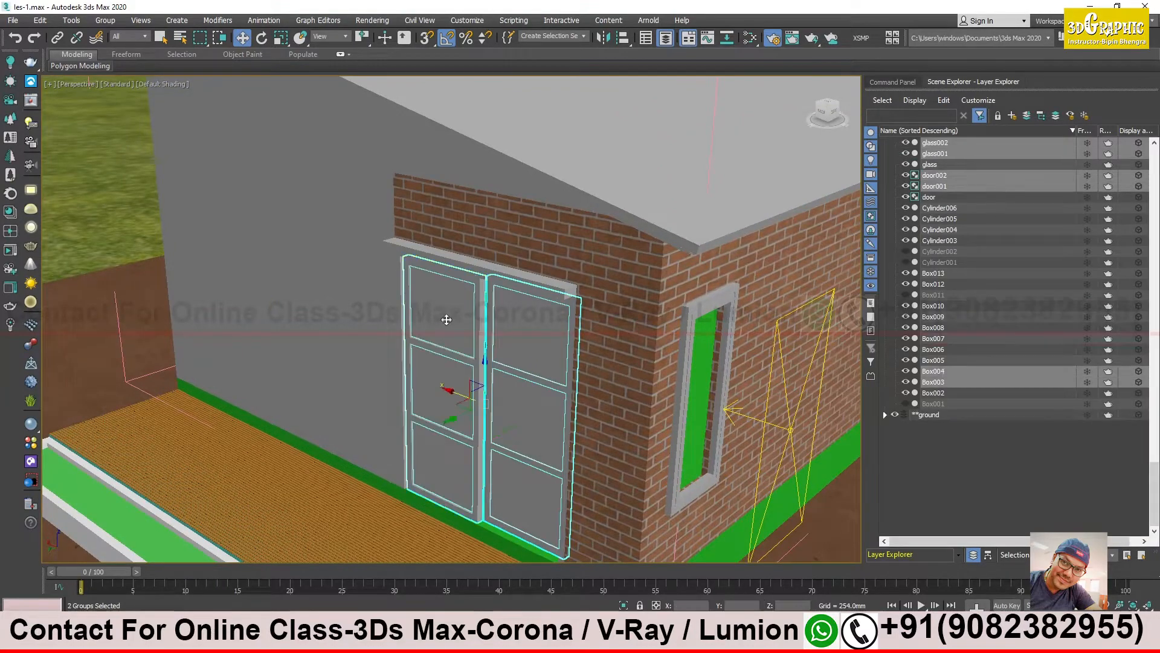
{"action": "middle_click_drag", "start_coordinate": [484, 355], "coordinate": [495, 363], "text": "alt"}
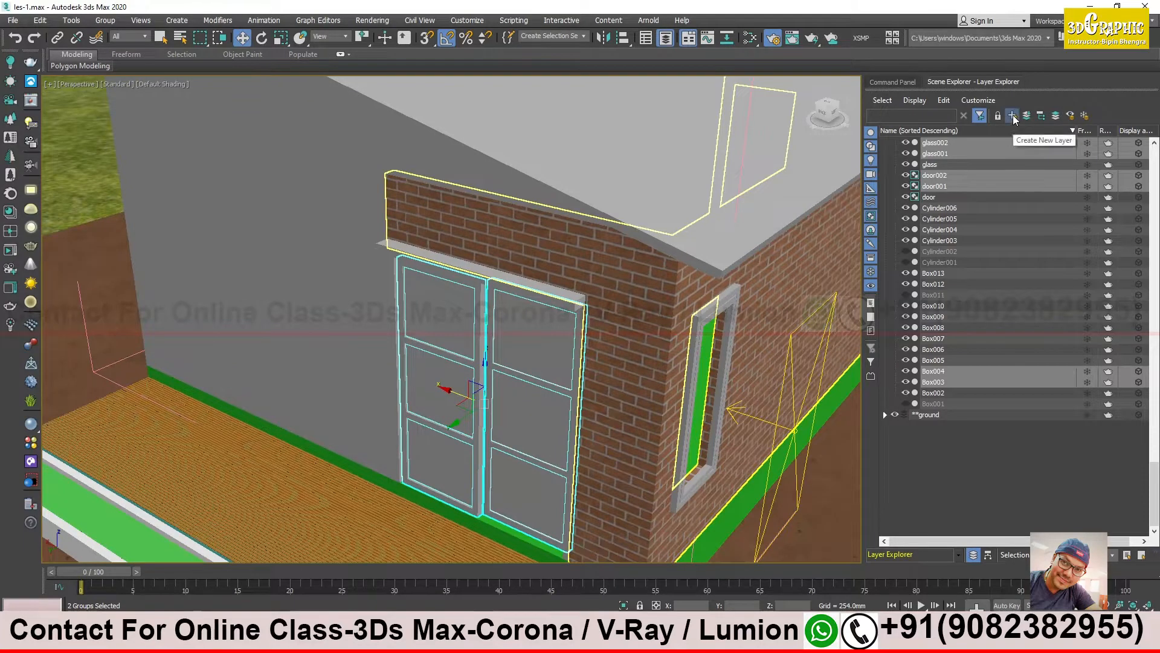
{"action": "left_click", "coordinate": [1013, 115]}
{"action": "type", "text": "door"}
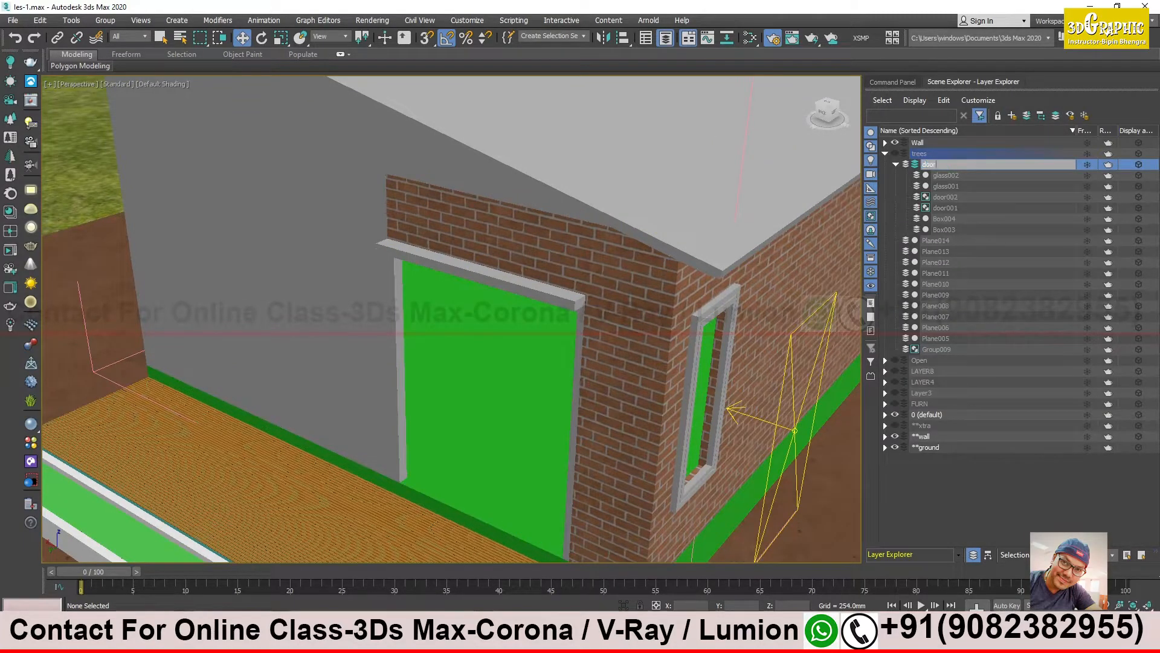
{"action": "key", "text": "Return"}
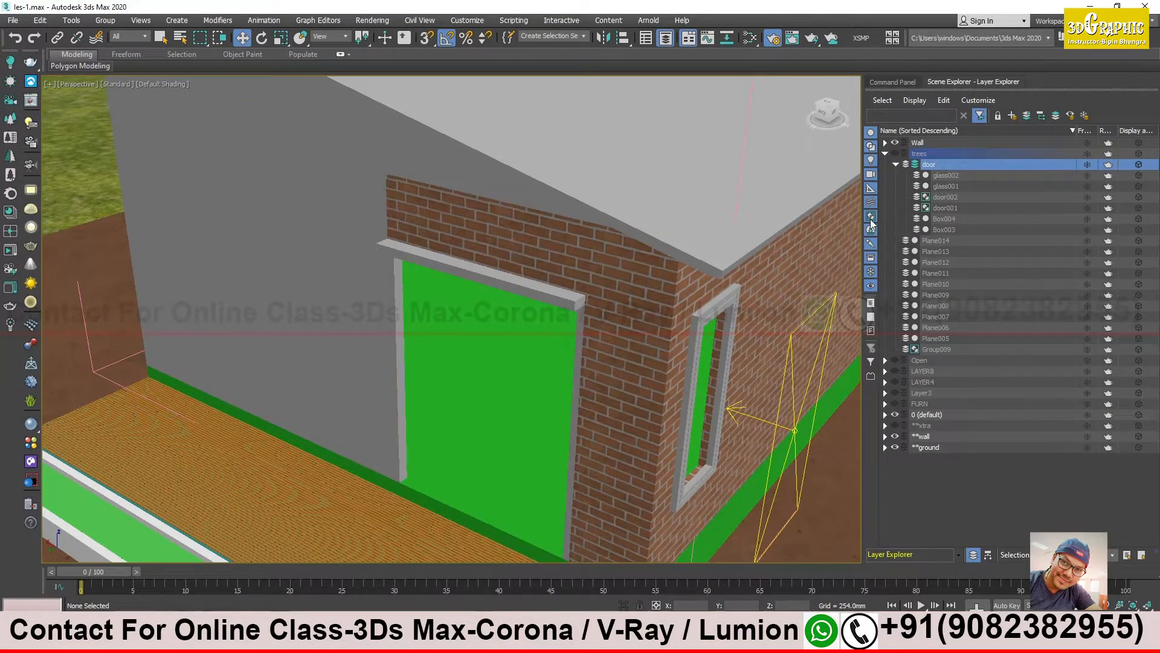
- Move the door layer out of the trees layer to the top level and keep it hidden
{"action": "left_click_drag", "start_coordinate": [919, 168], "coordinate": [926, 495]}
{"action": "left_click", "coordinate": [895, 339]}
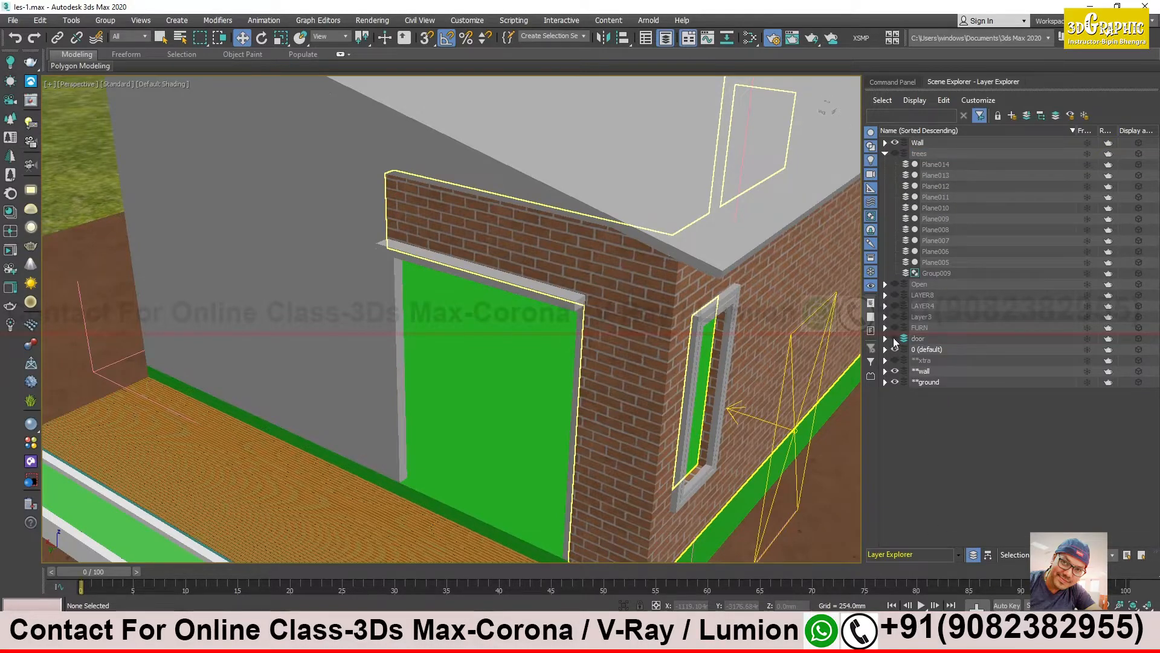
- Select the plane light and move it closer to the side window, to X about -3189 mm
{"action": "middle_click_drag", "start_coordinate": [631, 417], "coordinate": [663, 388], "text": "alt"}
{"action": "left_click", "coordinate": [737, 299]}
{"action": "middle_click_drag", "start_coordinate": [737, 300], "coordinate": [561, 347], "text": "alt"}
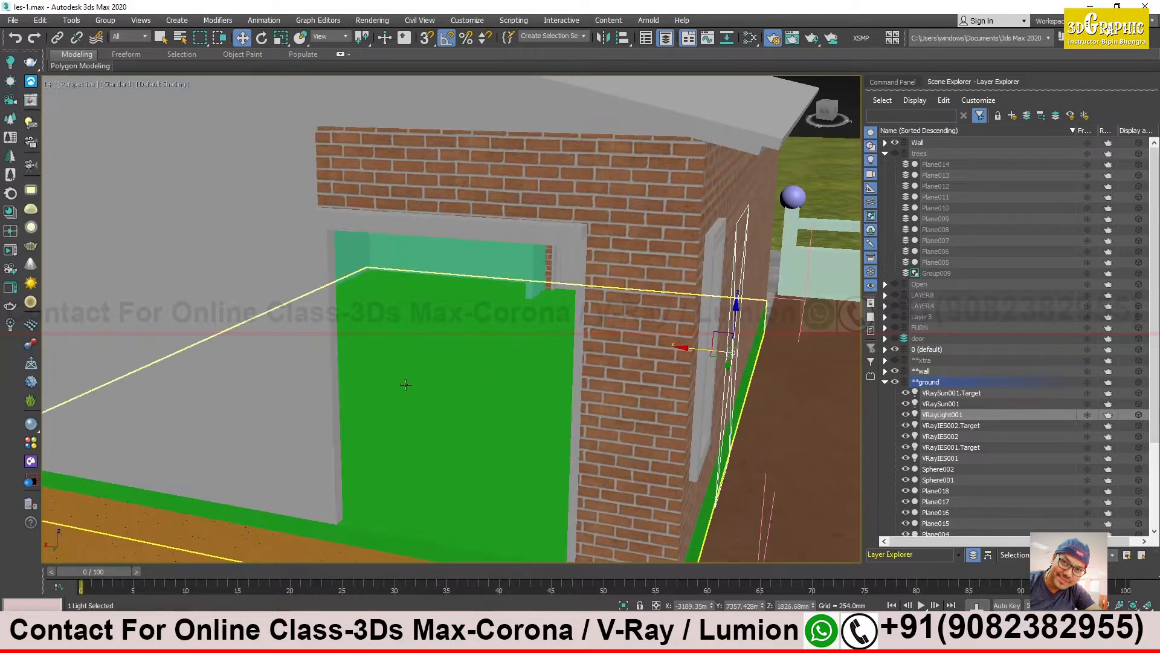
- Start an interactive render and turn the view to look through the doorway at the lit window, keeping the frame buffer clear of the light settings
{"action": "key", "text": "shift+q"}
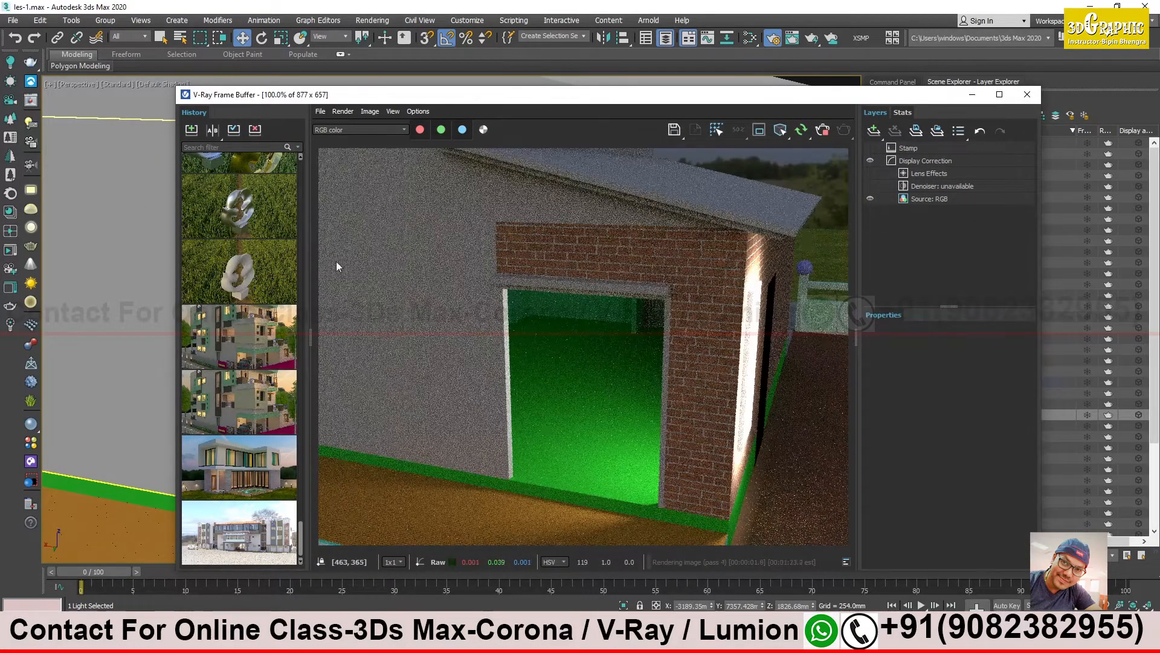
{"action": "middle_click_drag", "start_coordinate": [76, 237], "coordinate": [153, 241], "text": "alt"}
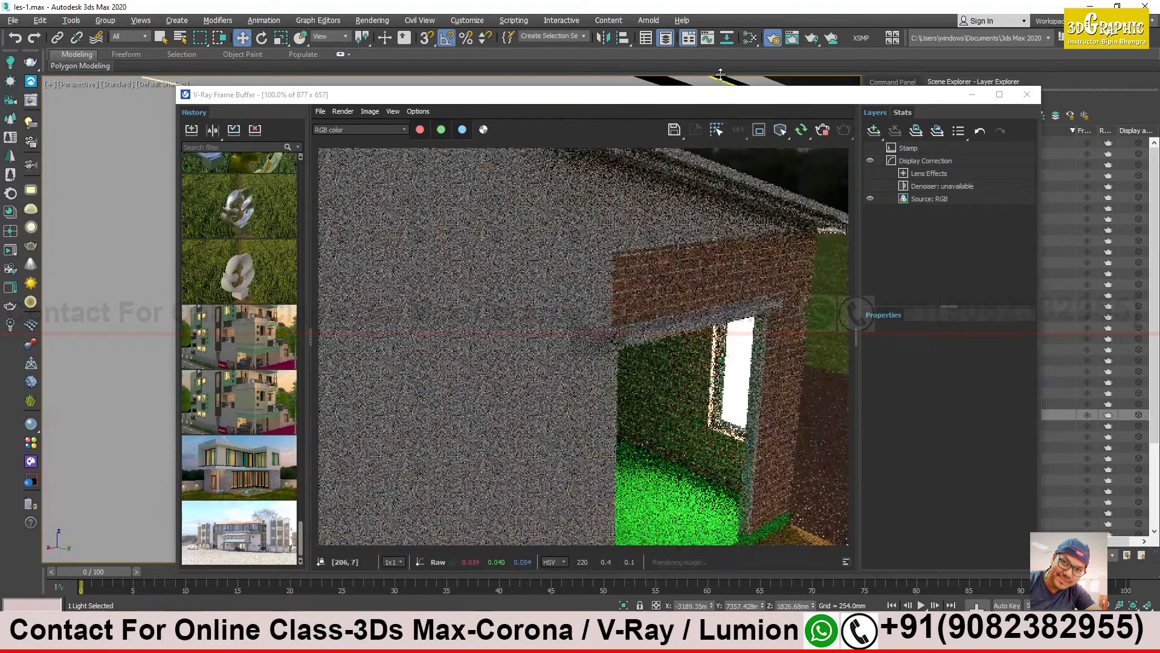
{"action": "left_click_drag", "start_coordinate": [721, 98], "coordinate": [756, 27]}
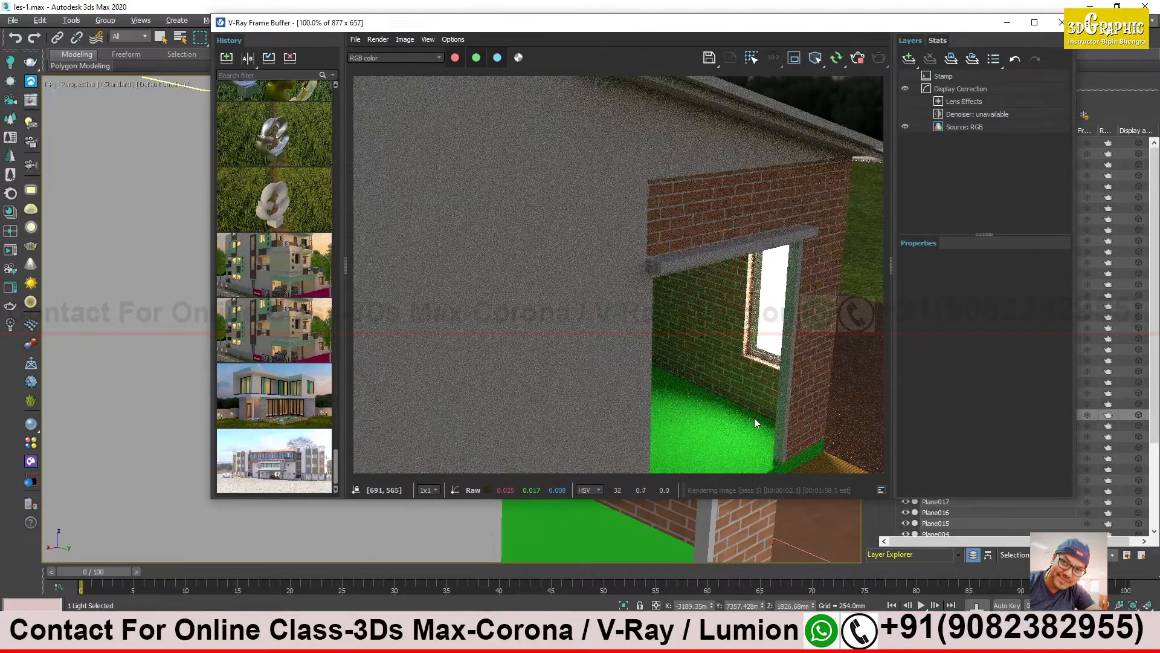
{"action": "middle_click_drag", "start_coordinate": [147, 292], "coordinate": [157, 285], "text": "alt"}
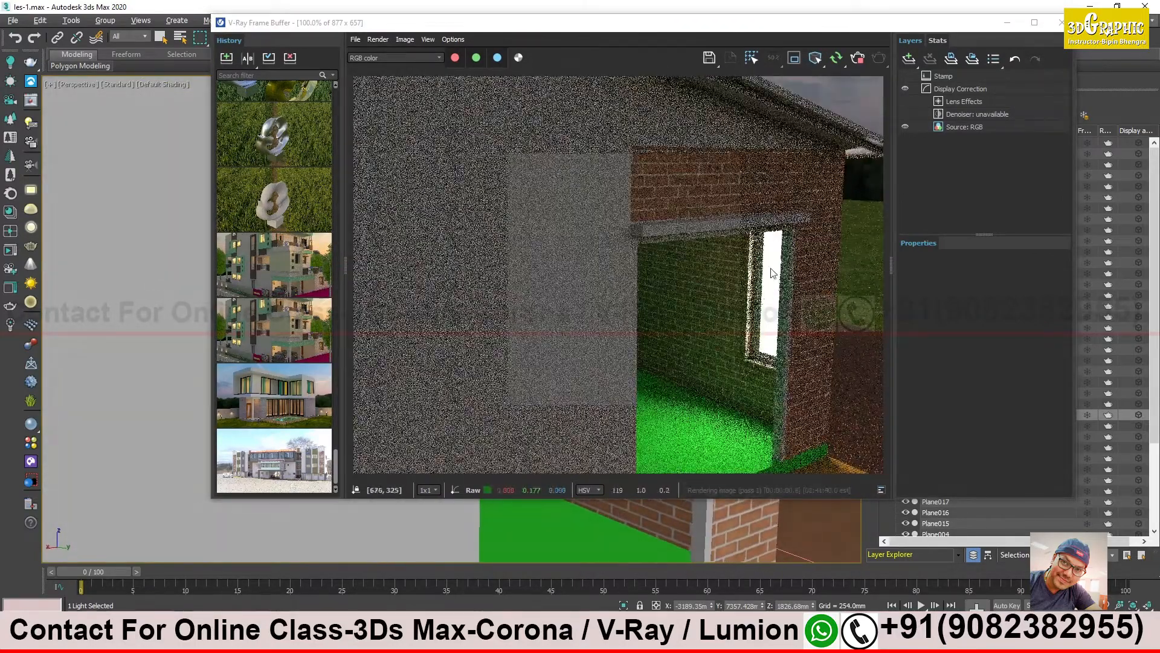
{"action": "left_click_drag", "start_coordinate": [801, 25], "coordinate": [556, 43]}
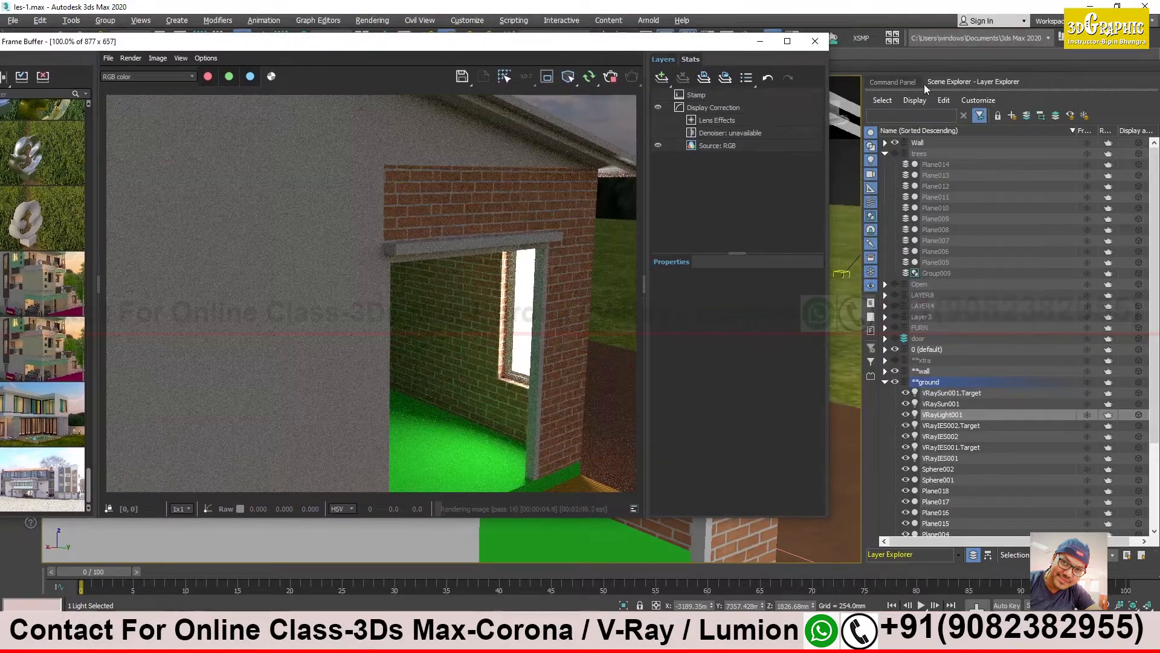
- Rename the selected V-Ray plane light as wind light
{"action": "left_click", "coordinate": [898, 82]}
{"action": "left_click", "coordinate": [894, 103]}
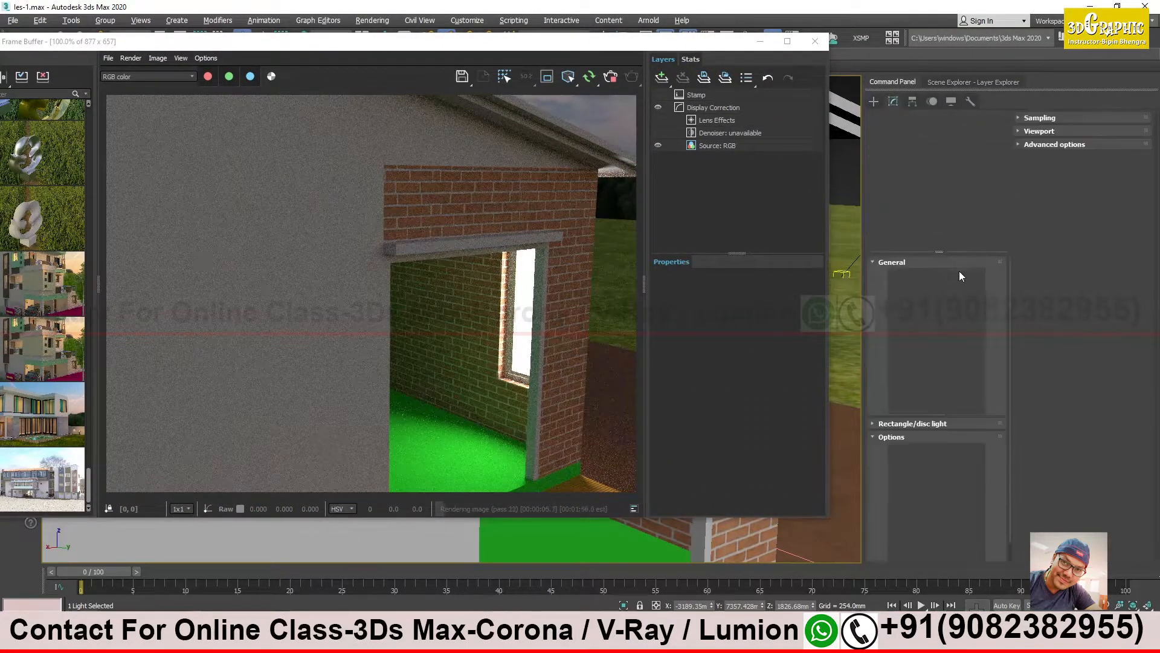
{"action": "double_click", "coordinate": [919, 120]}
{"action": "type", "text": "wind light"}
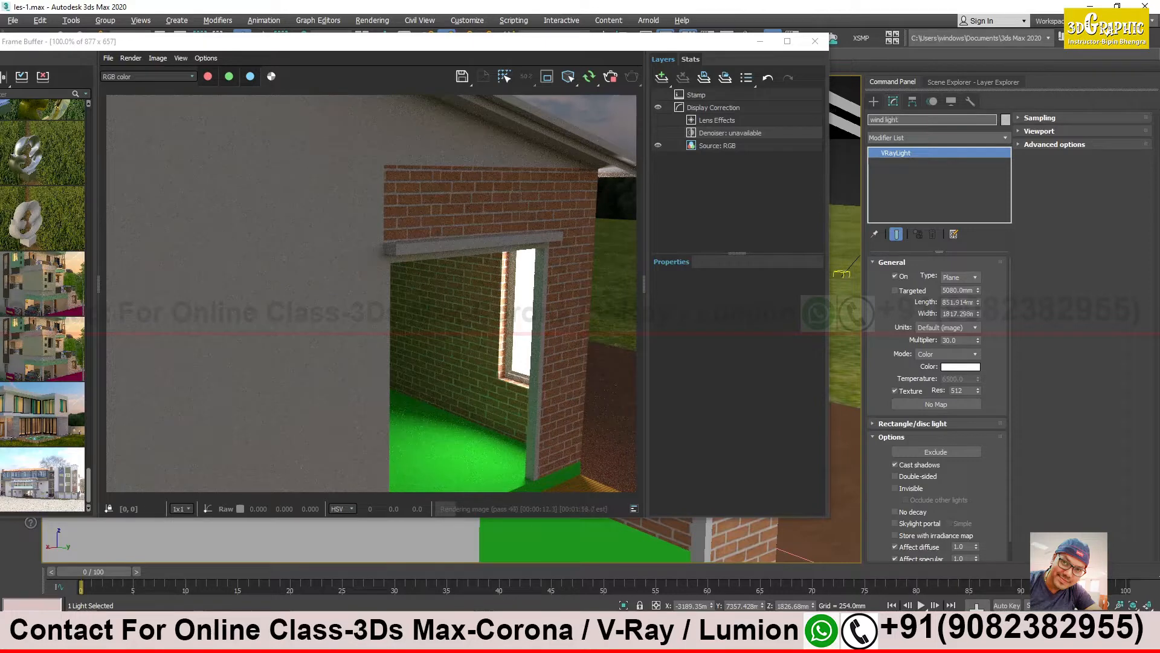
{"action": "key", "text": "Return"}
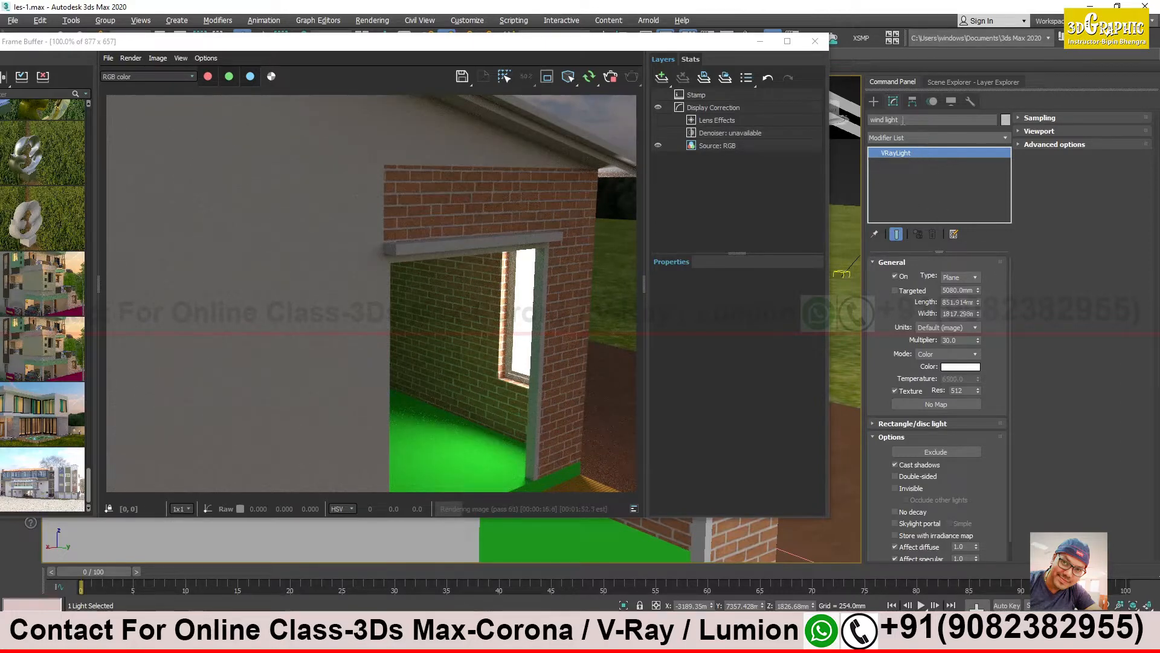
- Set the window light's intensity multiplier to 20
{"action": "left_click", "coordinate": [958, 340]}
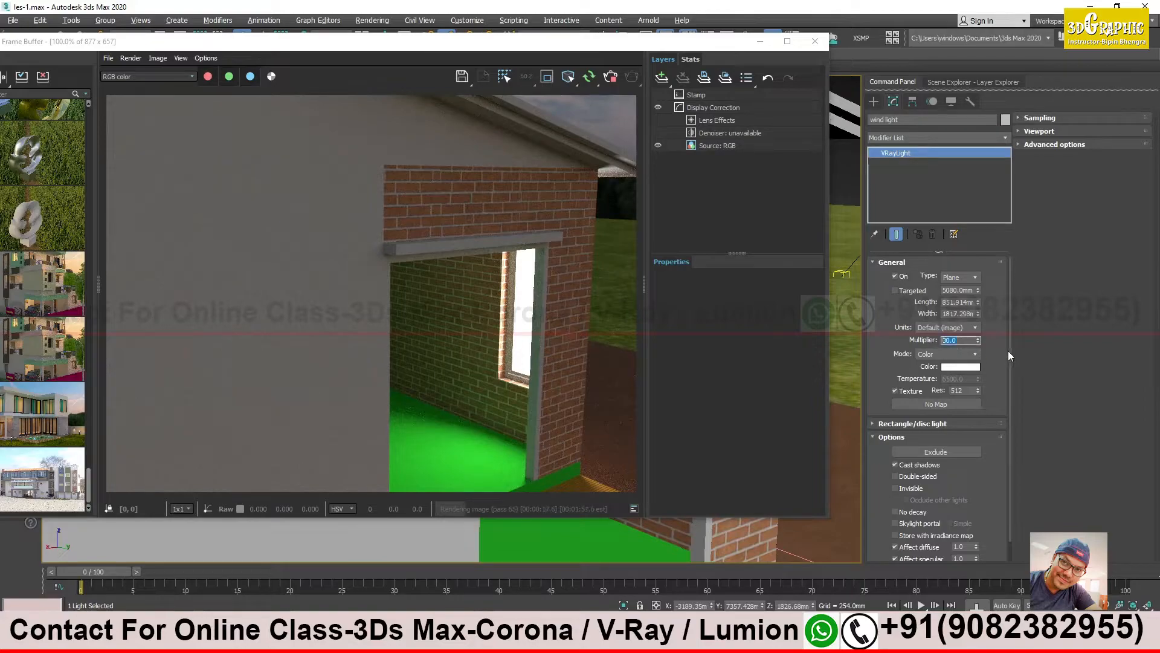
{"action": "type", "text": "20"}
{"action": "key", "text": "Return"}
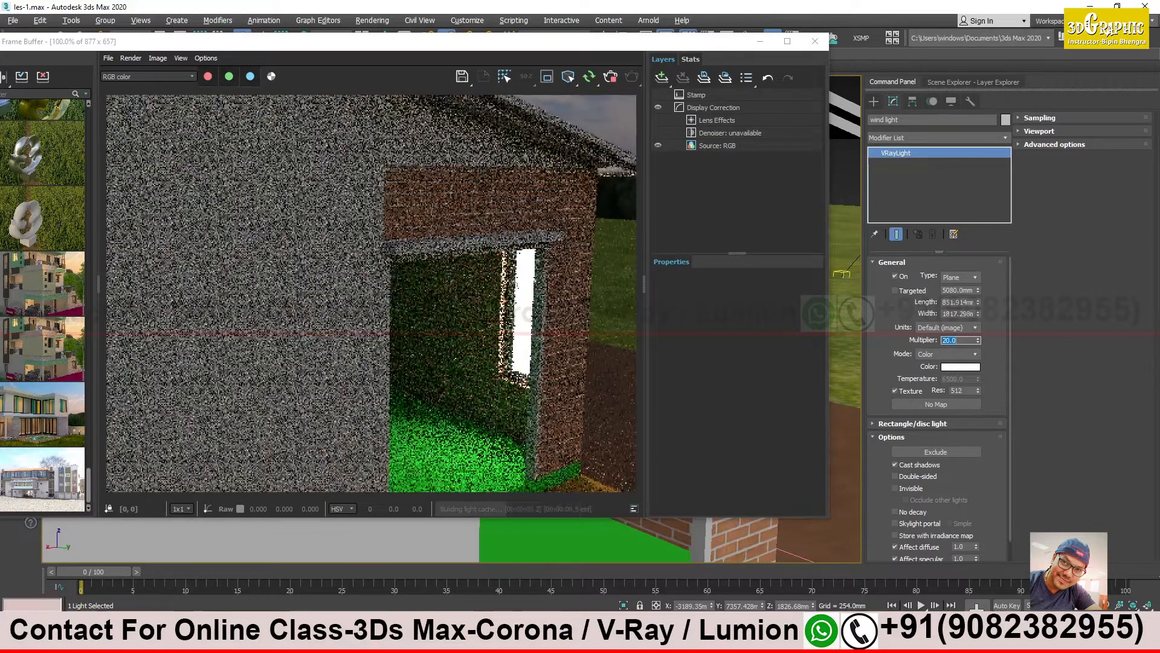
- Change the window light's color to pale cyan with red at about 164, and make the light source invisible in the render
{"action": "left_click", "coordinate": [961, 366]}
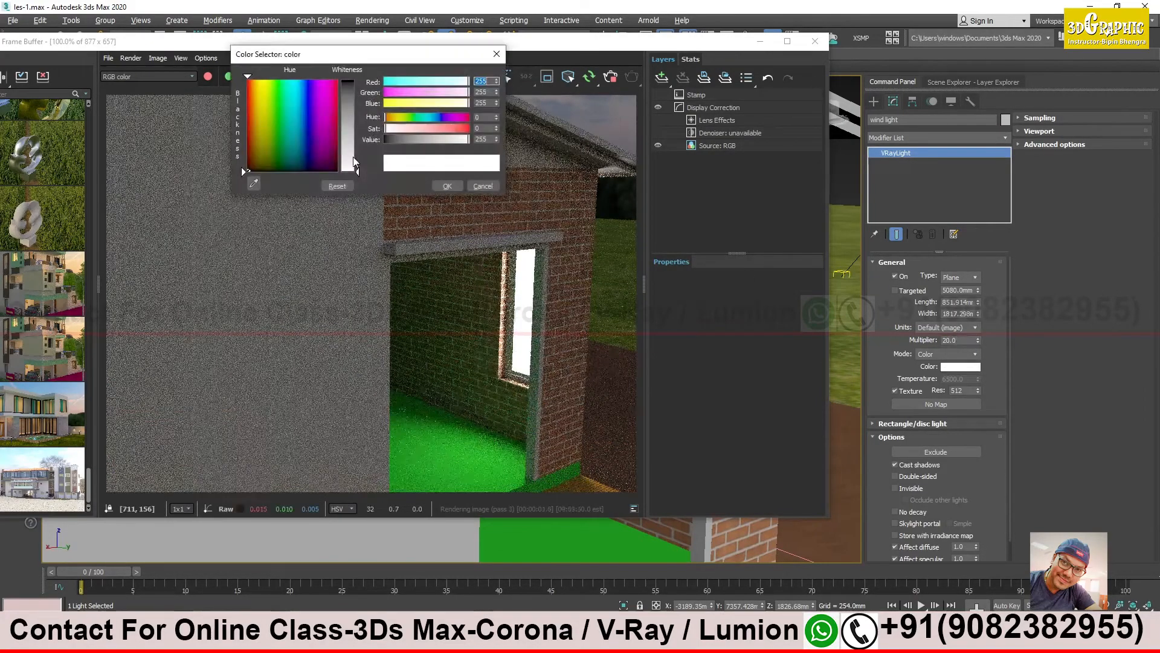
{"action": "left_click_drag", "start_coordinate": [468, 81], "coordinate": [446, 82]}
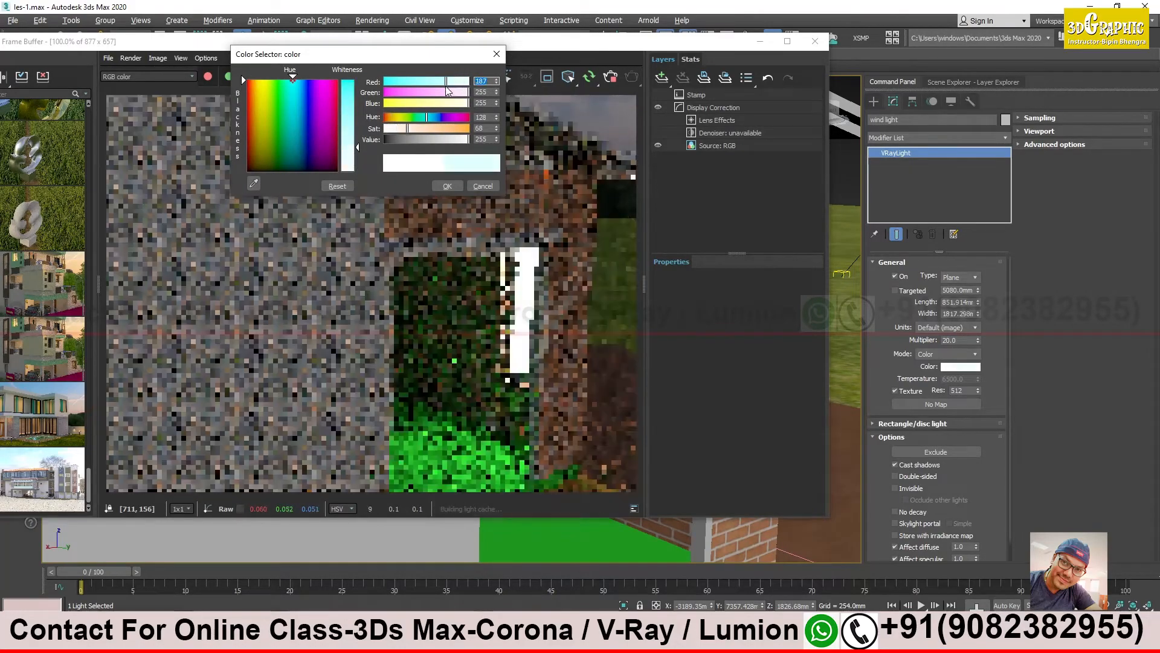
{"action": "left_click_drag", "start_coordinate": [447, 82], "coordinate": [440, 81]}
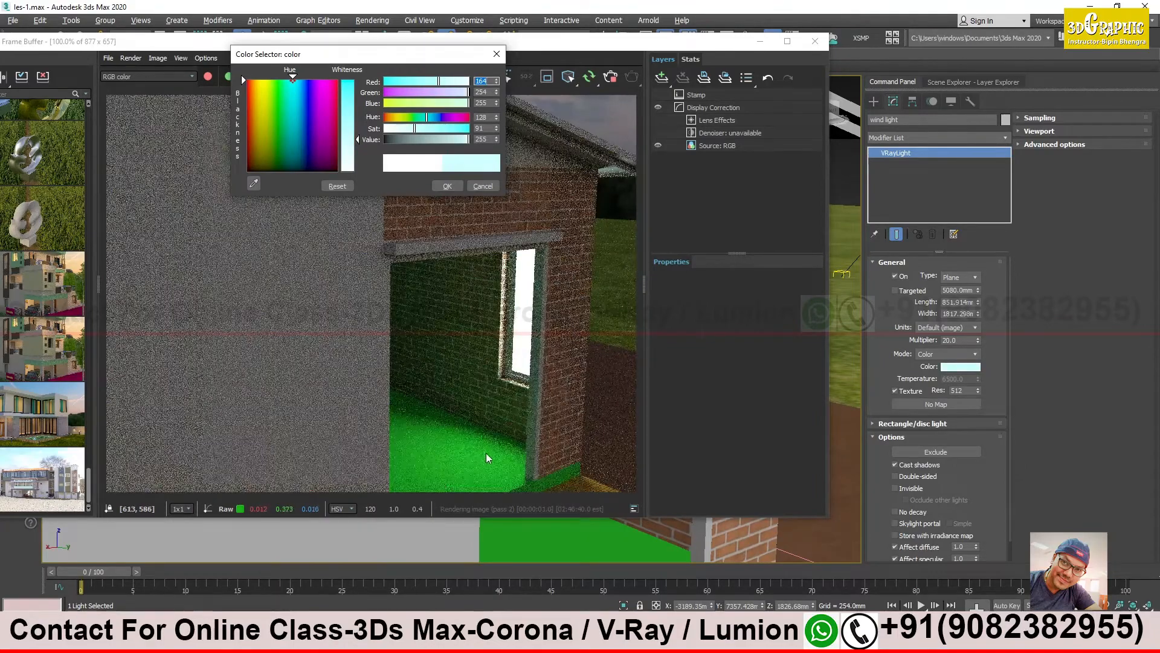
{"action": "left_click", "coordinate": [448, 186]}
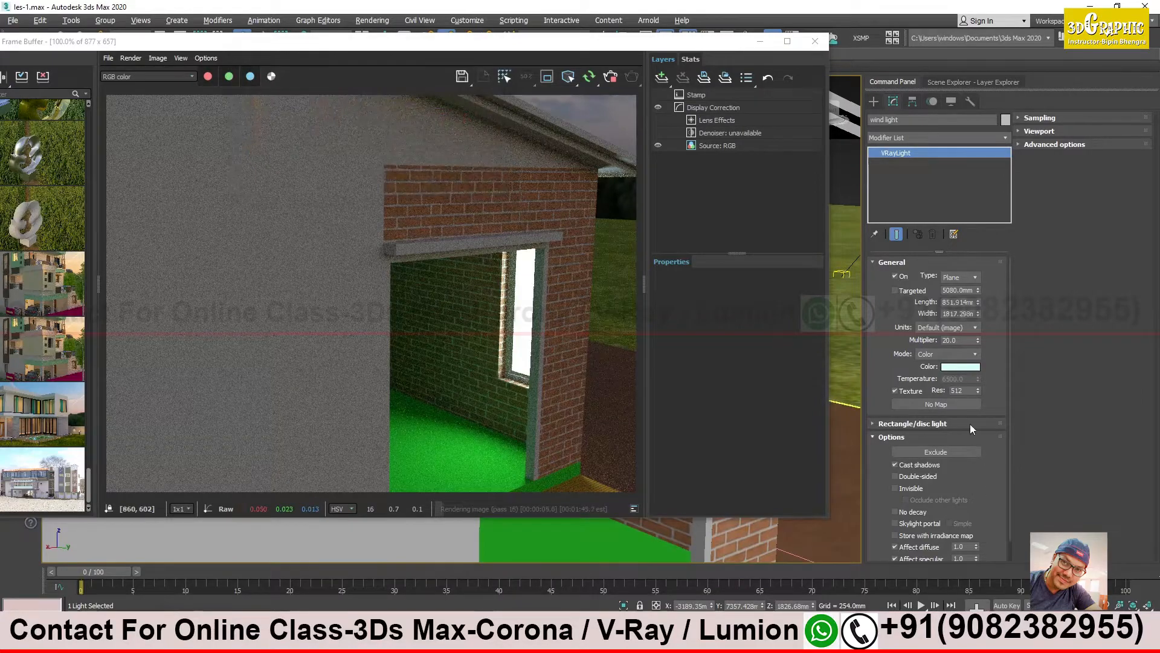
{"action": "left_click", "coordinate": [904, 489]}
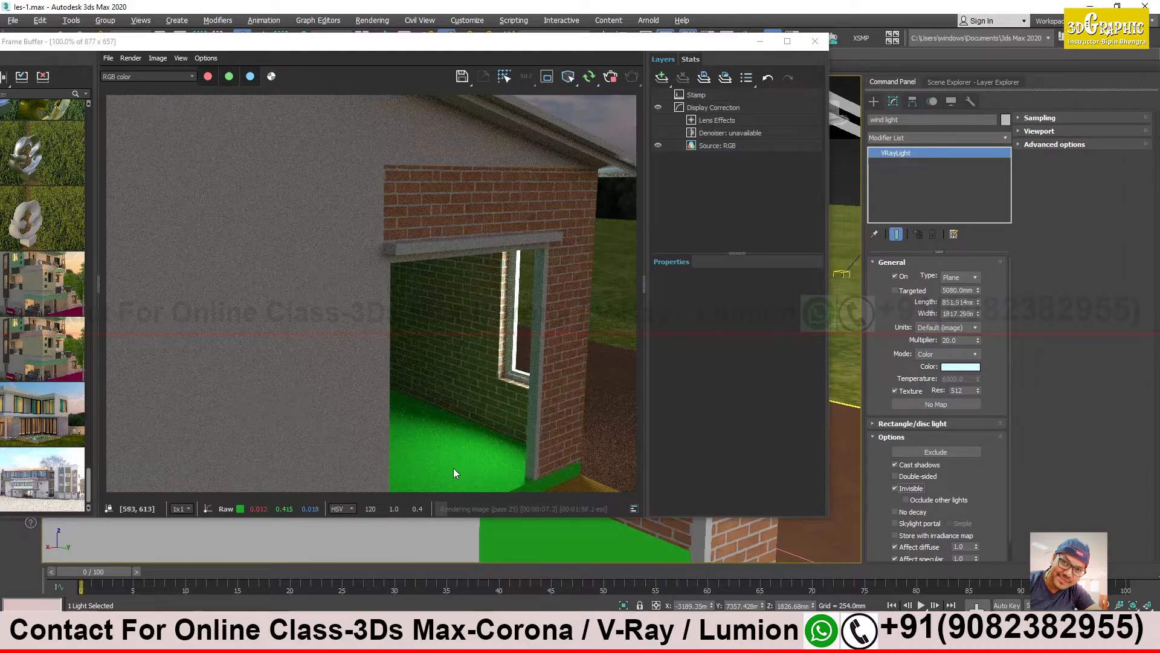
{"action": "scroll", "coordinate": [974, 478], "scroll_direction": "down", "scroll_amount": 1}
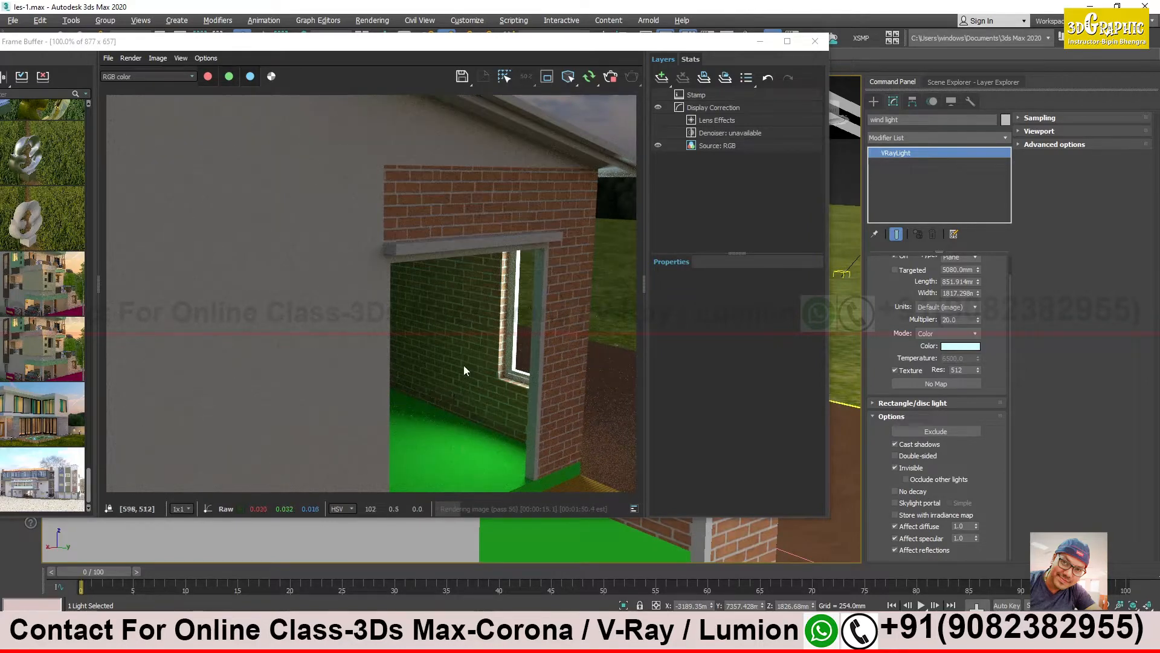
- Minimize the frame buffer and examine up close how the plane light sits against the side window from outside the house
{"action": "left_click", "coordinate": [760, 43]}
{"action": "scroll", "coordinate": [555, 320], "scroll_direction": "down", "scroll_amount": 8}
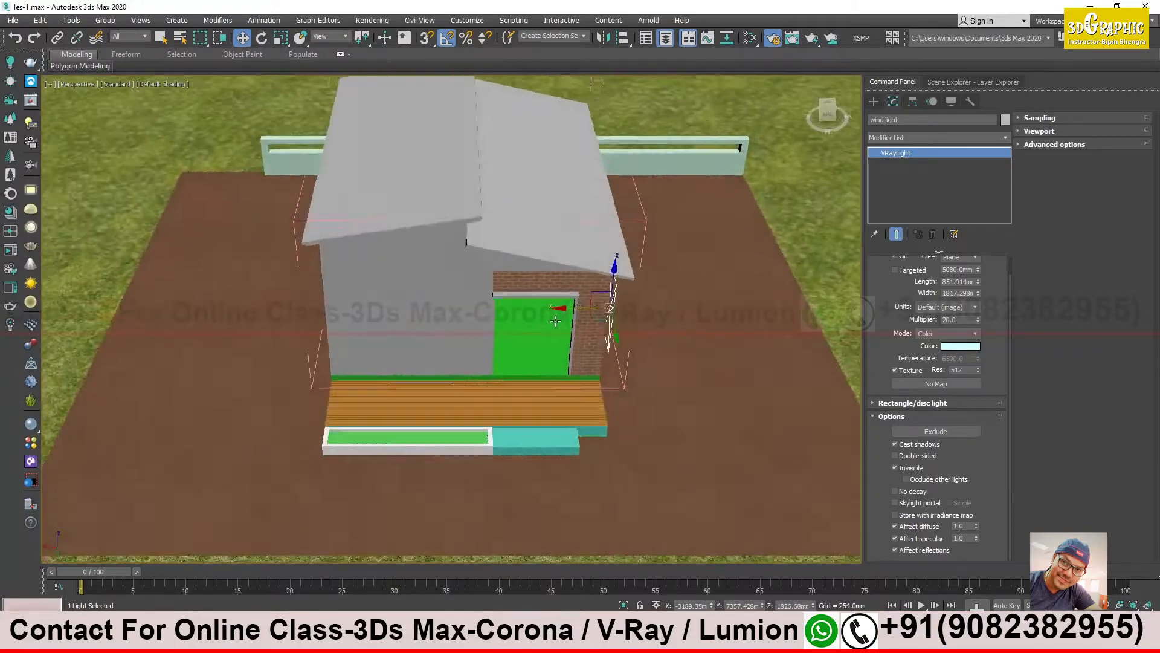
{"action": "middle_click_drag", "start_coordinate": [555, 320], "coordinate": [506, 322], "text": "alt"}
{"action": "scroll", "coordinate": [553, 318], "scroll_direction": "up", "scroll_amount": 6}
{"action": "scroll", "coordinate": [631, 295], "scroll_direction": "up", "scroll_amount": 2}
{"action": "scroll", "coordinate": [673, 236], "scroll_direction": "up", "scroll_amount": 4}
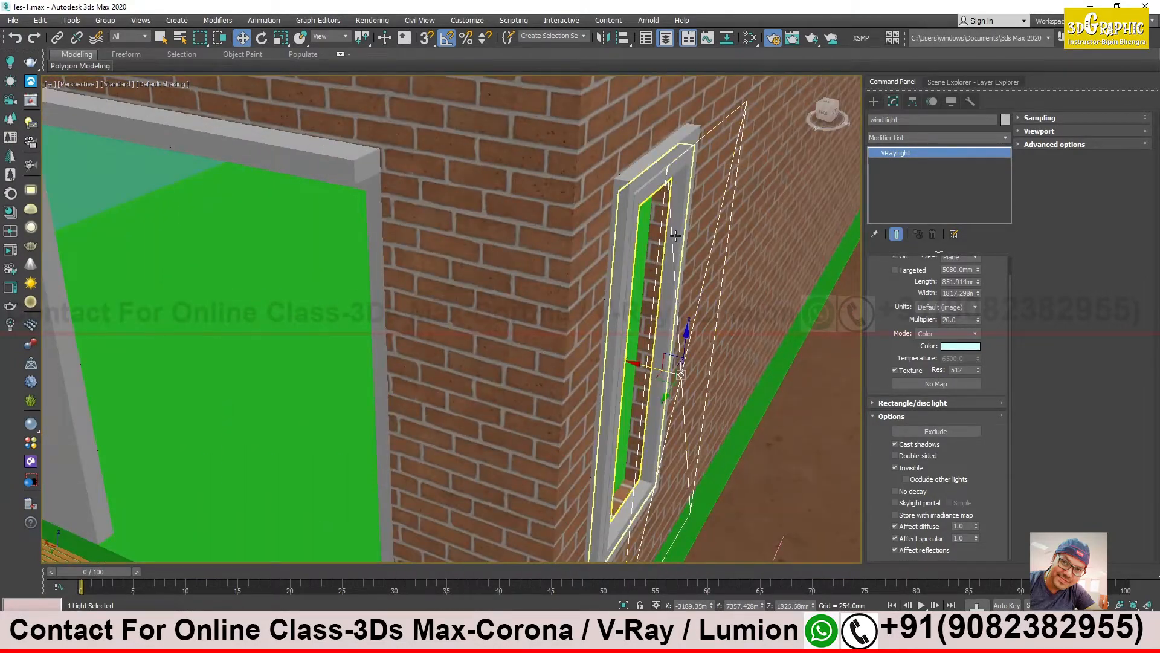
{"action": "left_click", "coordinate": [675, 237]}
{"action": "middle_click_drag", "start_coordinate": [672, 230], "coordinate": [661, 201], "text": "alt"}
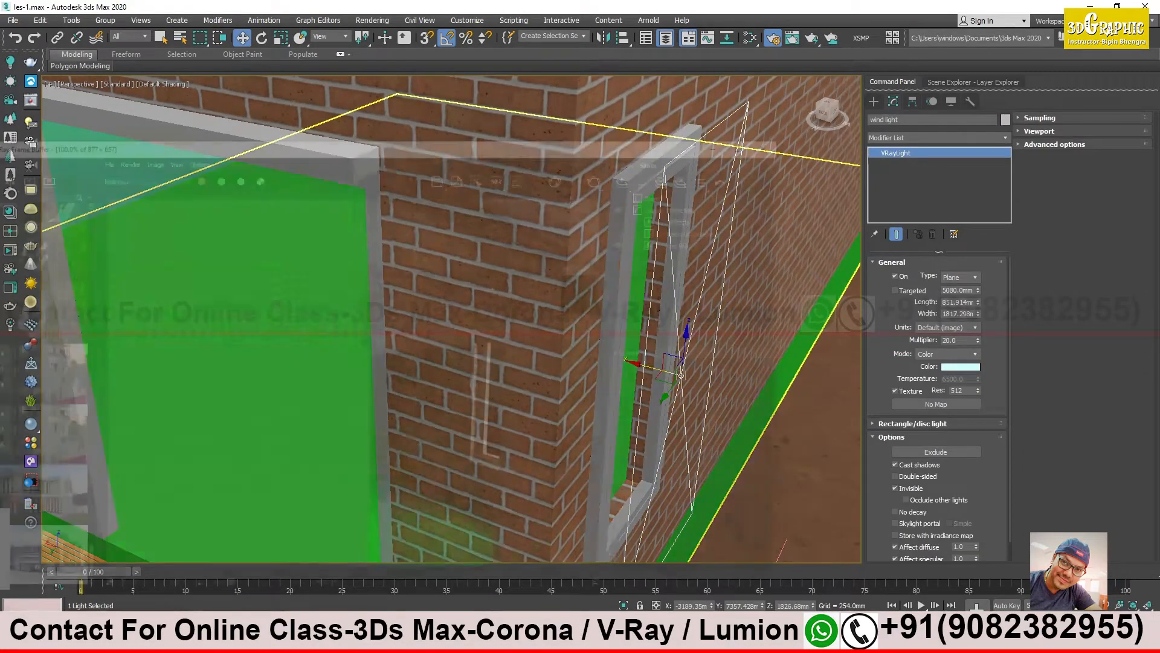
- Restore the frame buffer and load the bedroom render from its history, fitting the whole image in view as a lighting reference
{"action": "left_click", "coordinate": [238, 638]}
{"action": "left_click_drag", "start_coordinate": [93, 495], "coordinate": [77, 119]}
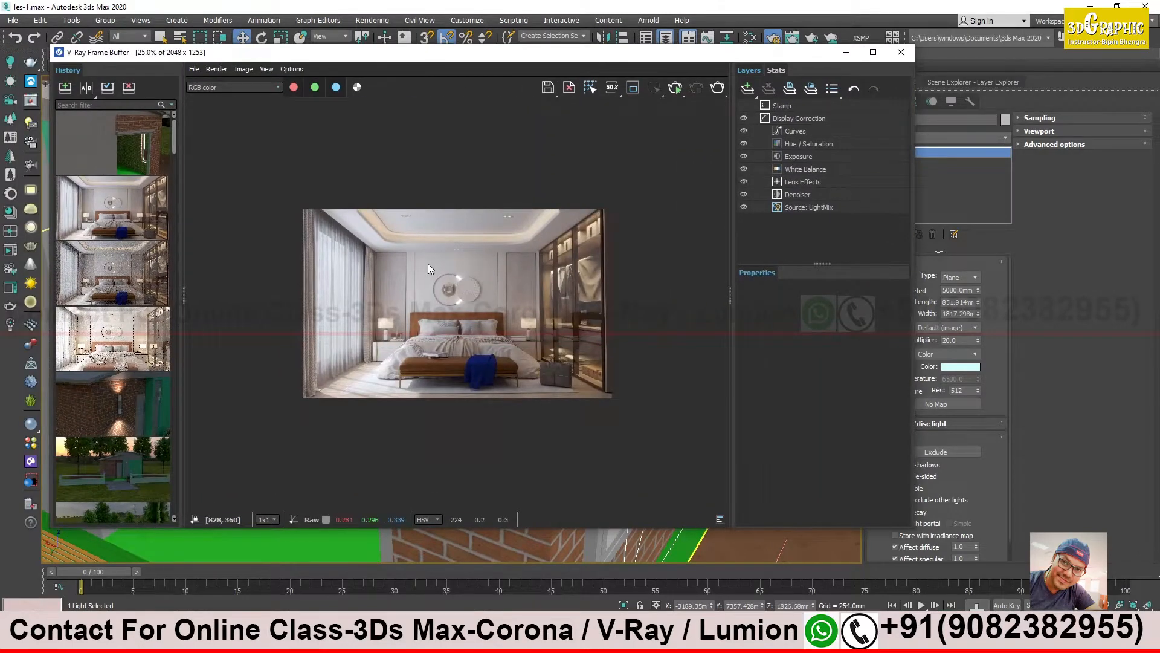
{"action": "double_click", "coordinate": [376, 274]}
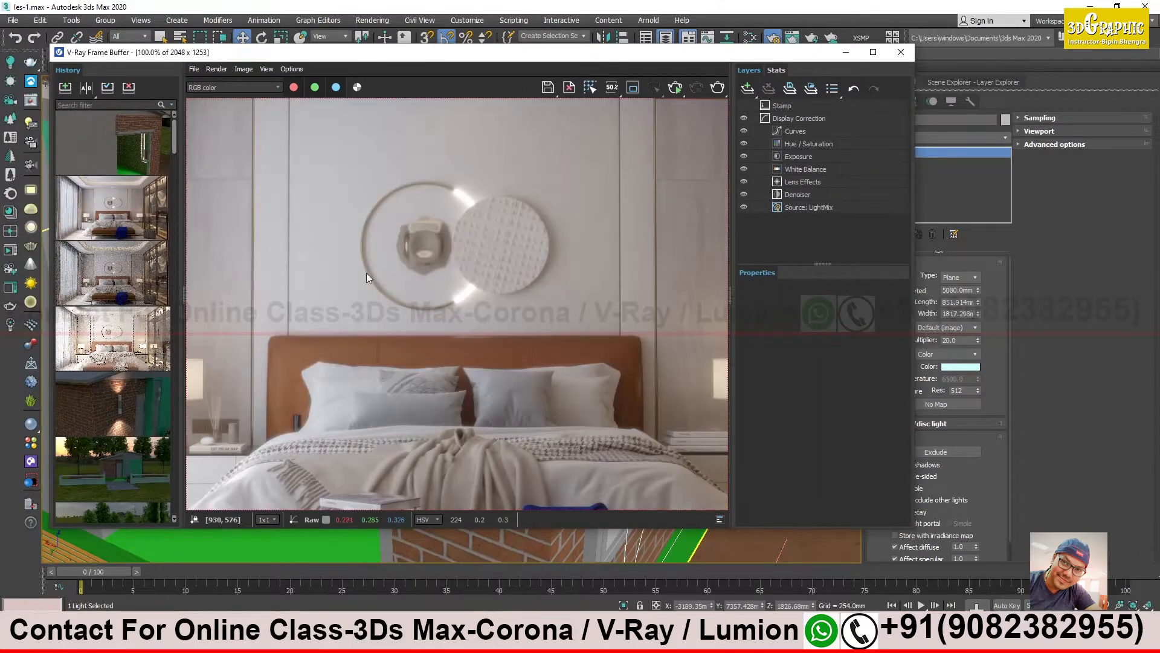
{"action": "scroll", "coordinate": [640, 273], "scroll_direction": "down", "scroll_amount": 2}
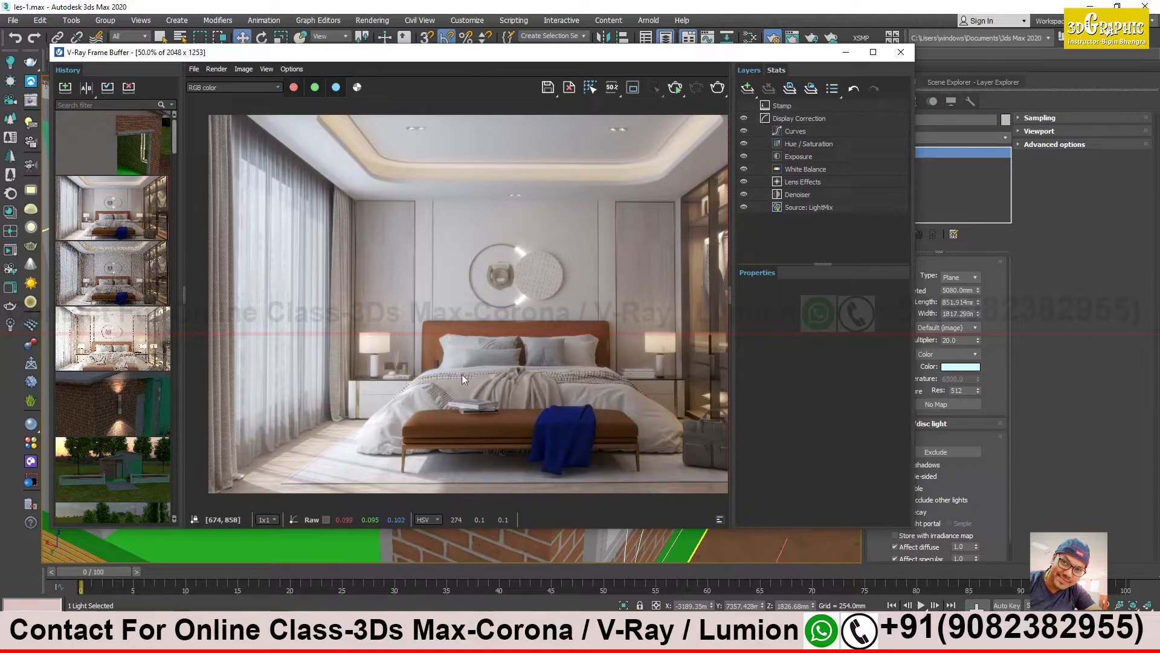
- Put the frame buffer away and inspect the plane light covering the side window together with the doorway around the corner
{"action": "left_click", "coordinate": [846, 52]}
{"action": "middle_click_drag", "start_coordinate": [510, 290], "coordinate": [441, 217], "text": "alt"}
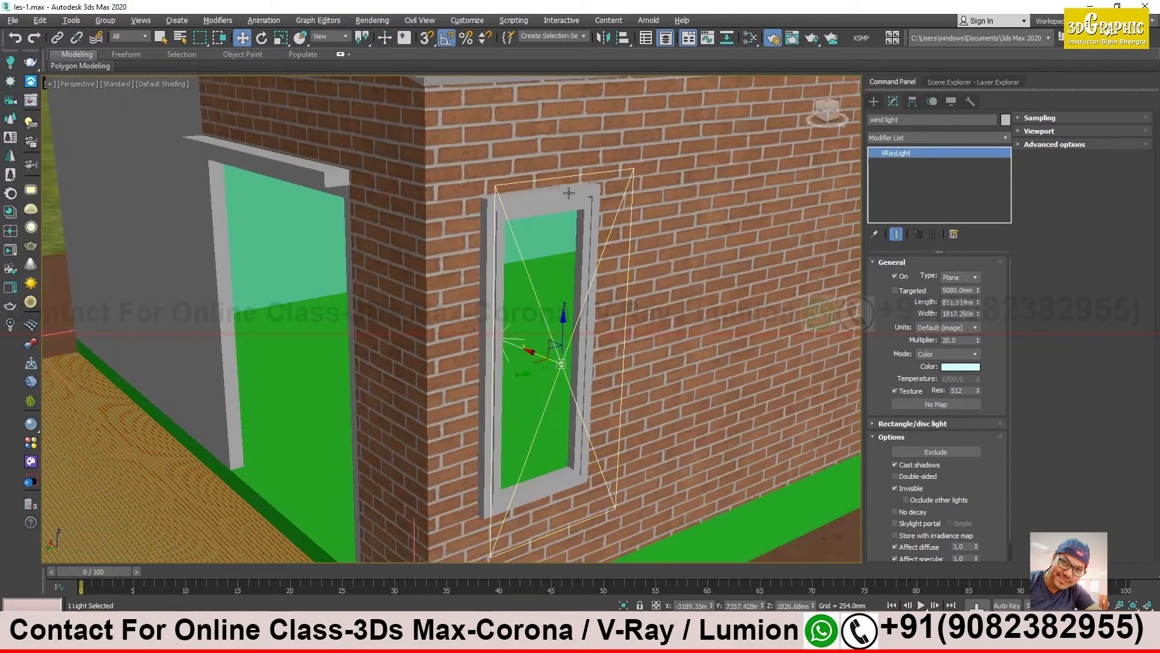
{"action": "middle_click_drag", "start_coordinate": [571, 330], "coordinate": [547, 305], "text": "alt"}
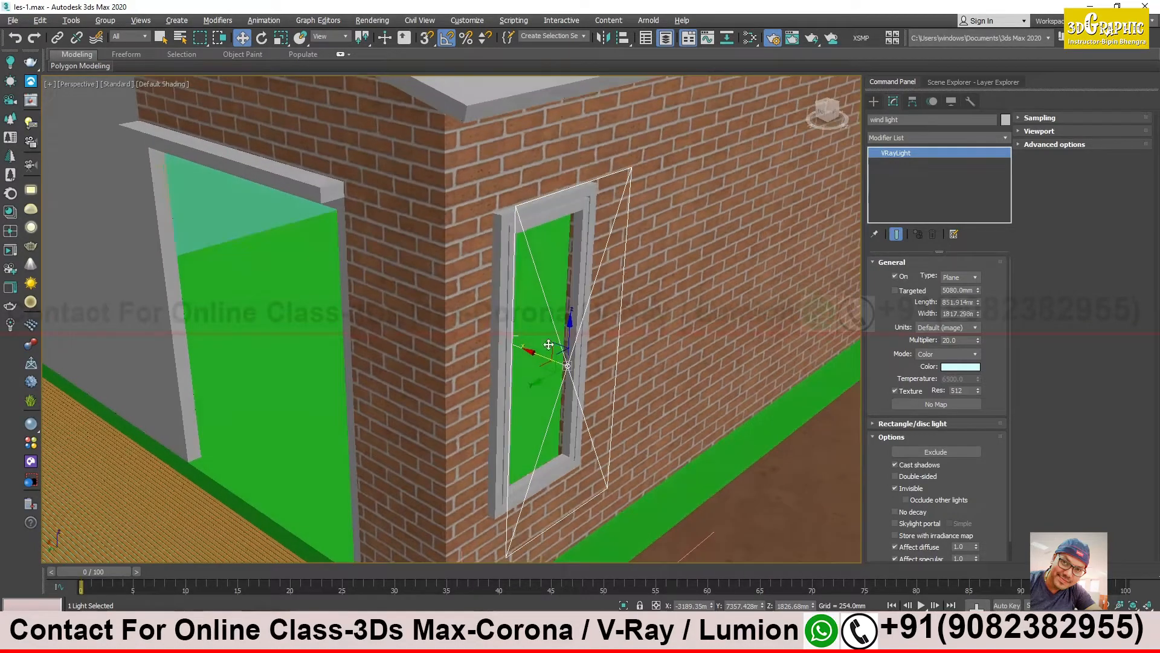
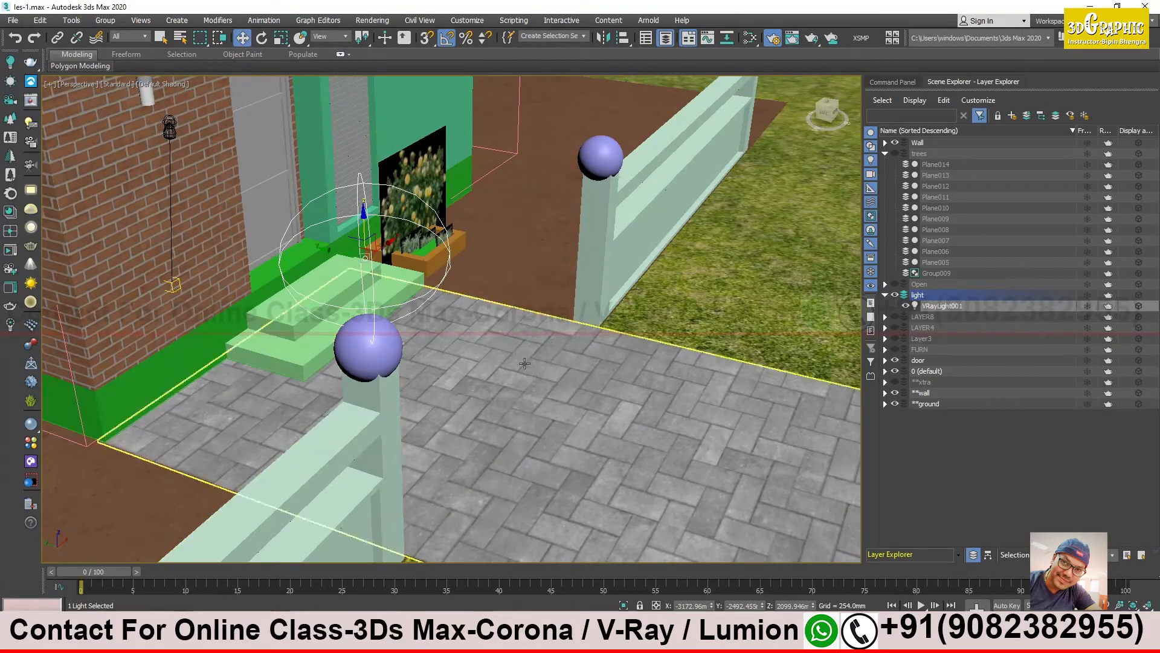
- Rename the V-Ray sphere light above the gate post as "sphere light"
{"action": "middle_click_drag", "start_coordinate": [467, 360], "coordinate": [378, 373], "text": "alt"}
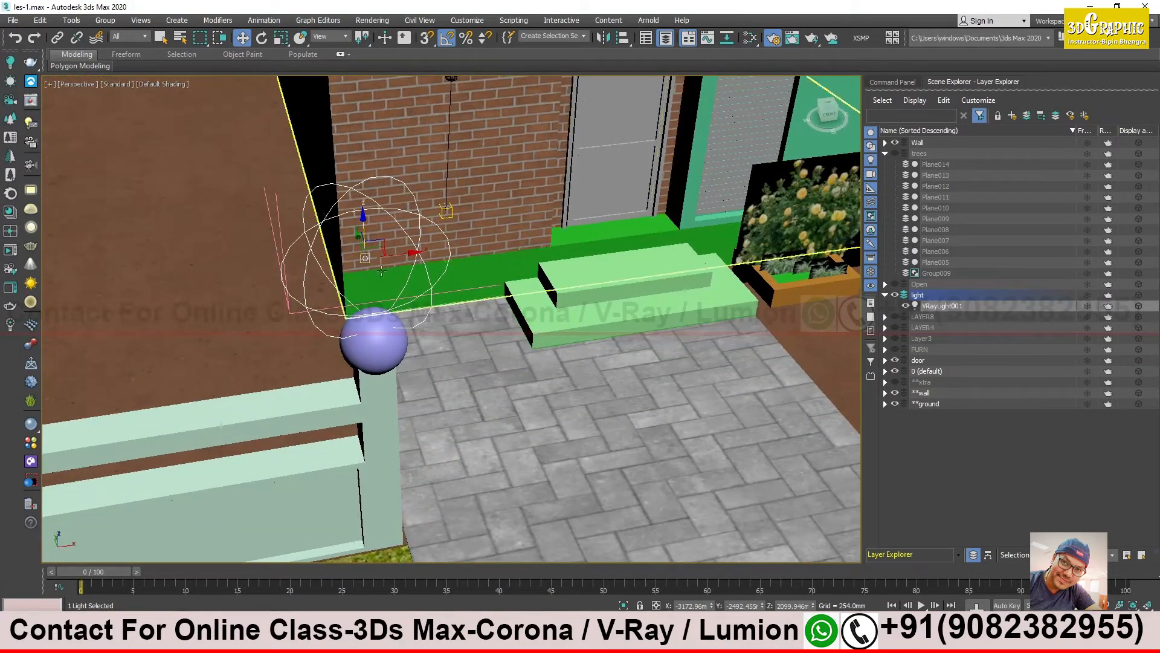
{"action": "middle_click_drag", "start_coordinate": [348, 284], "coordinate": [263, 324], "text": "alt"}
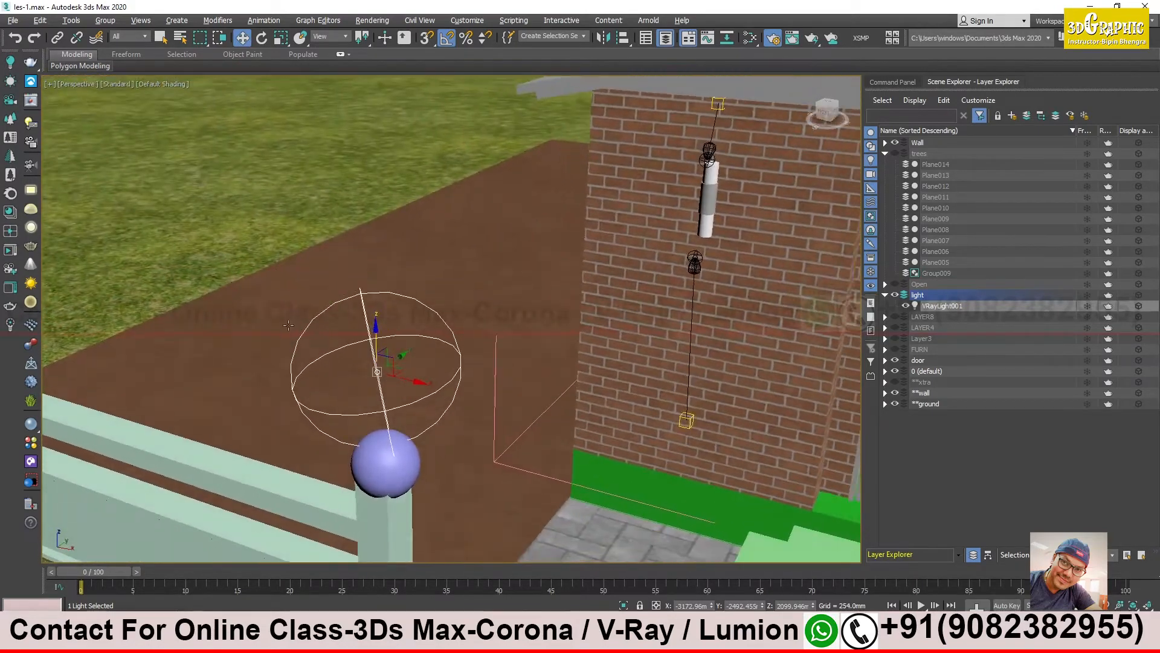
{"action": "left_click", "coordinate": [886, 83]}
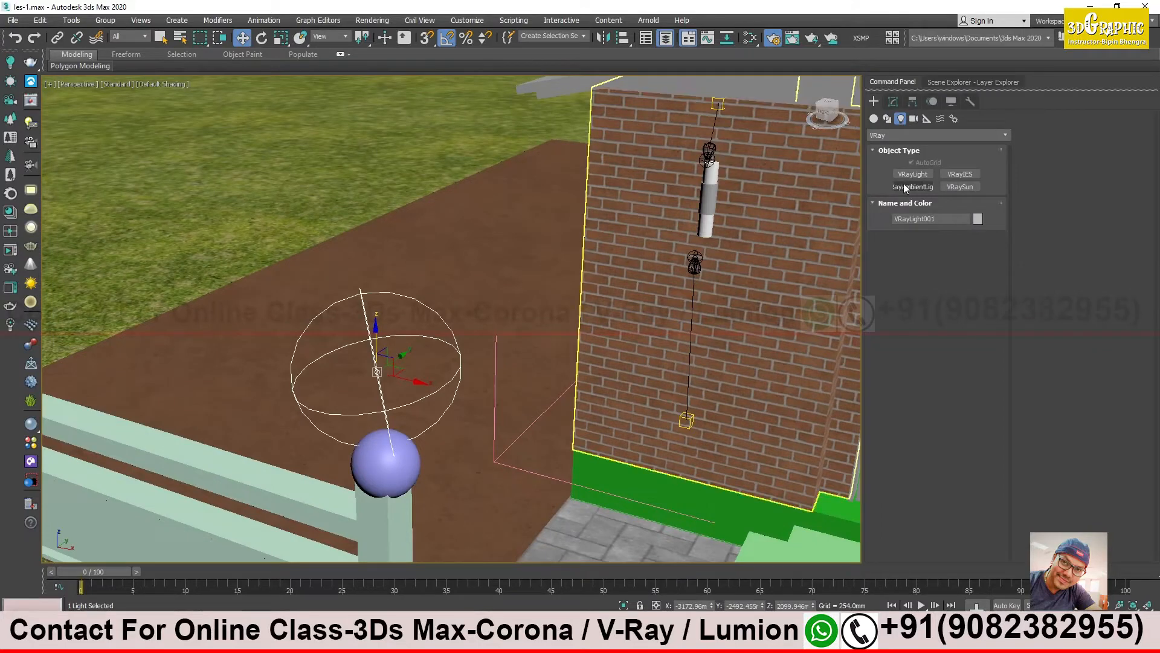
{"action": "left_click", "coordinate": [893, 101]}
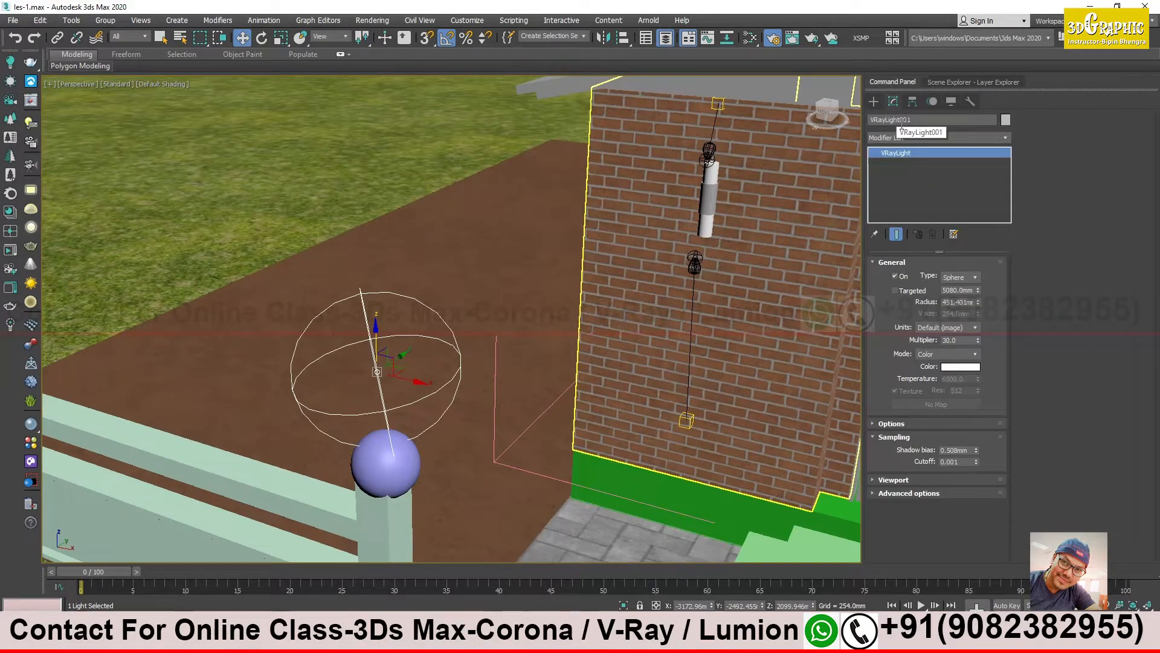
{"action": "left_click", "coordinate": [918, 121]}
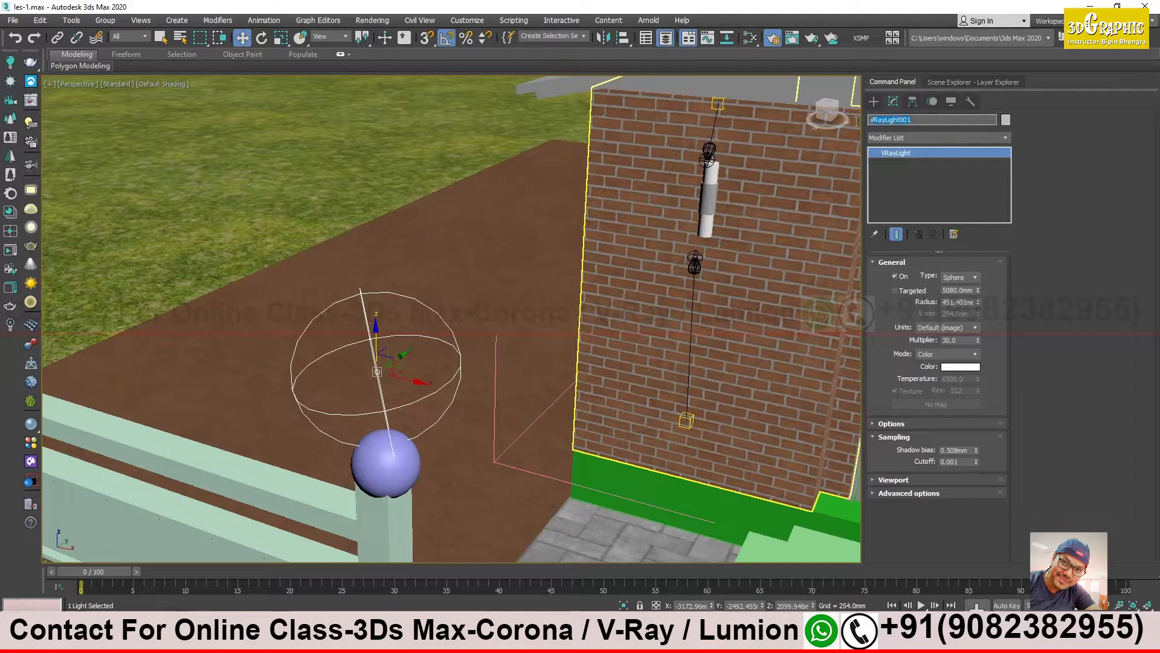
{"action": "type", "text": "sphere light"}
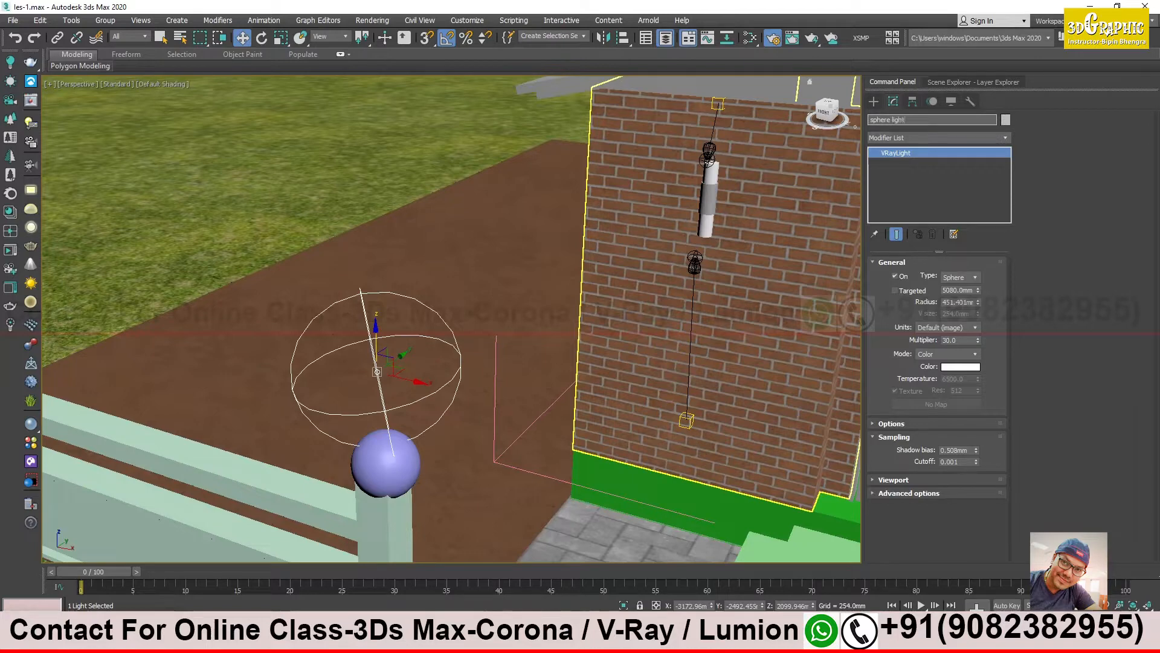
{"action": "key", "text": "Return"}
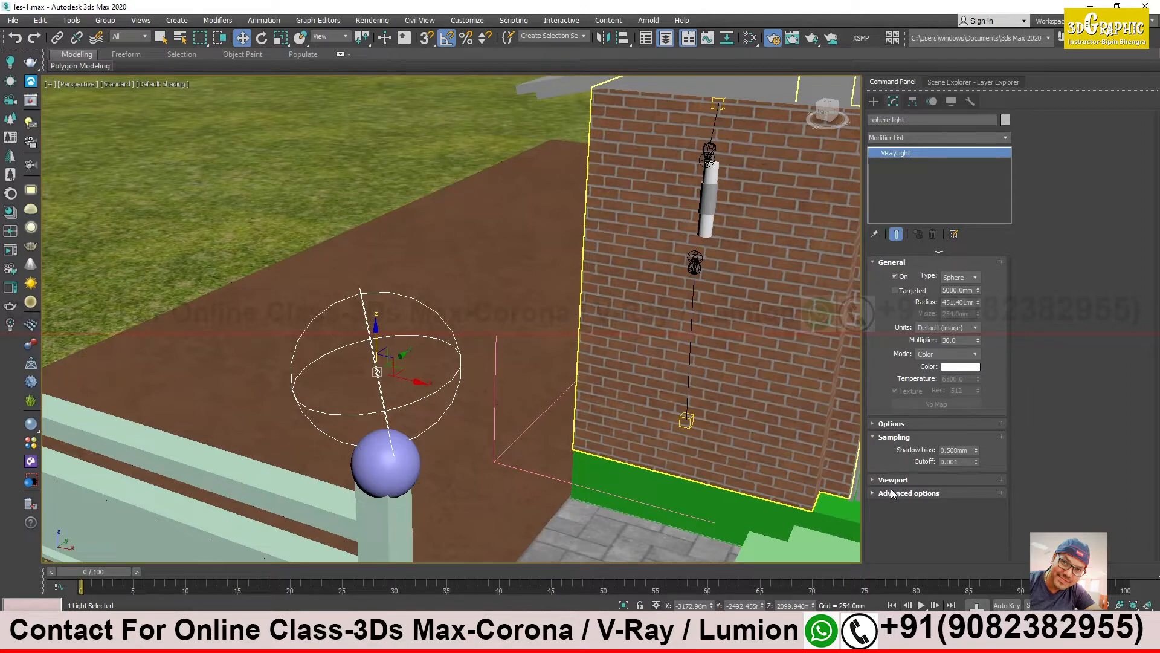
- Expand the sphere light's options and start an interactive render of the gate post view in the restored frame buffer
{"action": "left_click", "coordinate": [897, 424]}
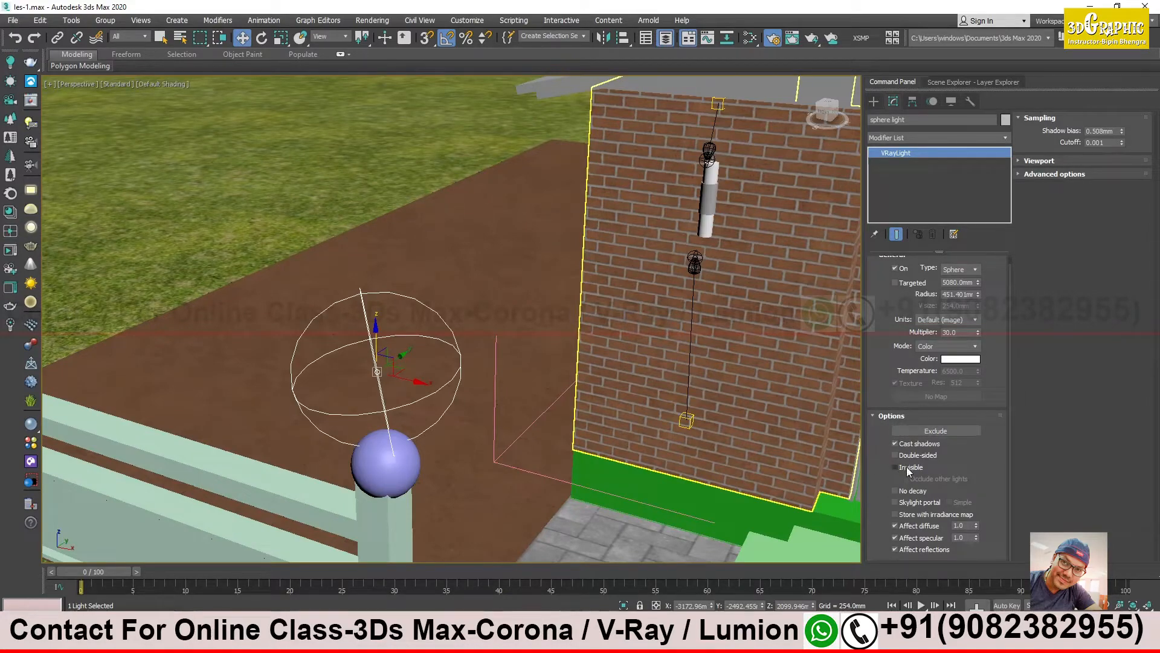
{"action": "middle_click_drag", "start_coordinate": [649, 390], "coordinate": [611, 355]}
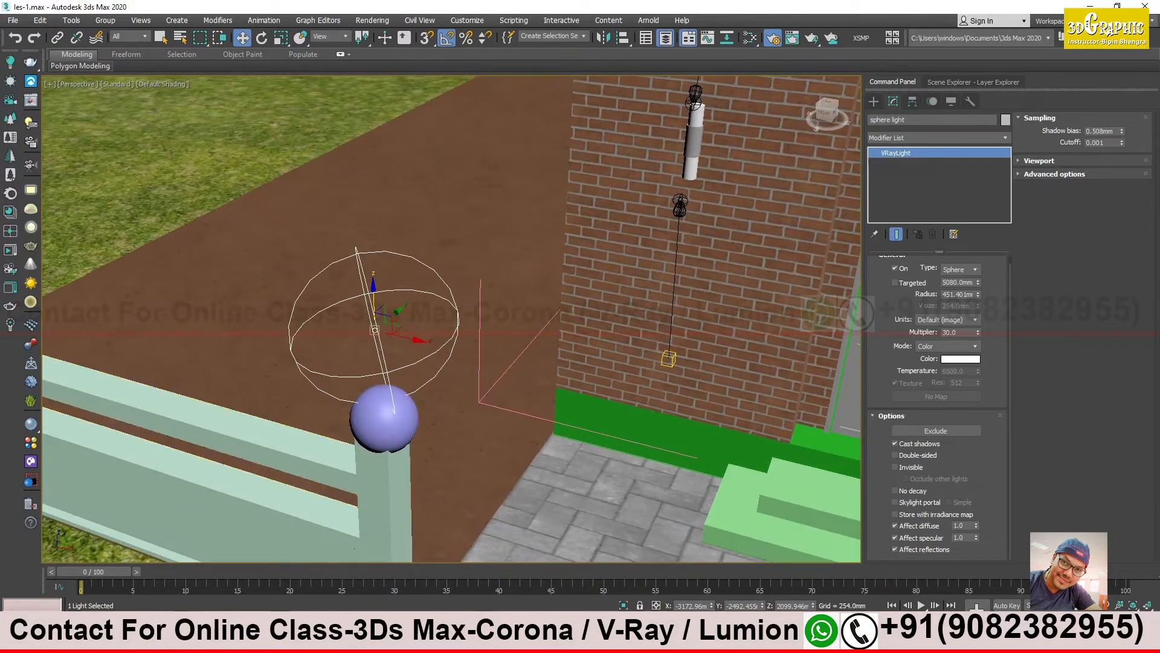
{"action": "left_click", "coordinate": [66, 621]}
{"action": "left_click_drag", "start_coordinate": [352, 59], "coordinate": [476, 68]}
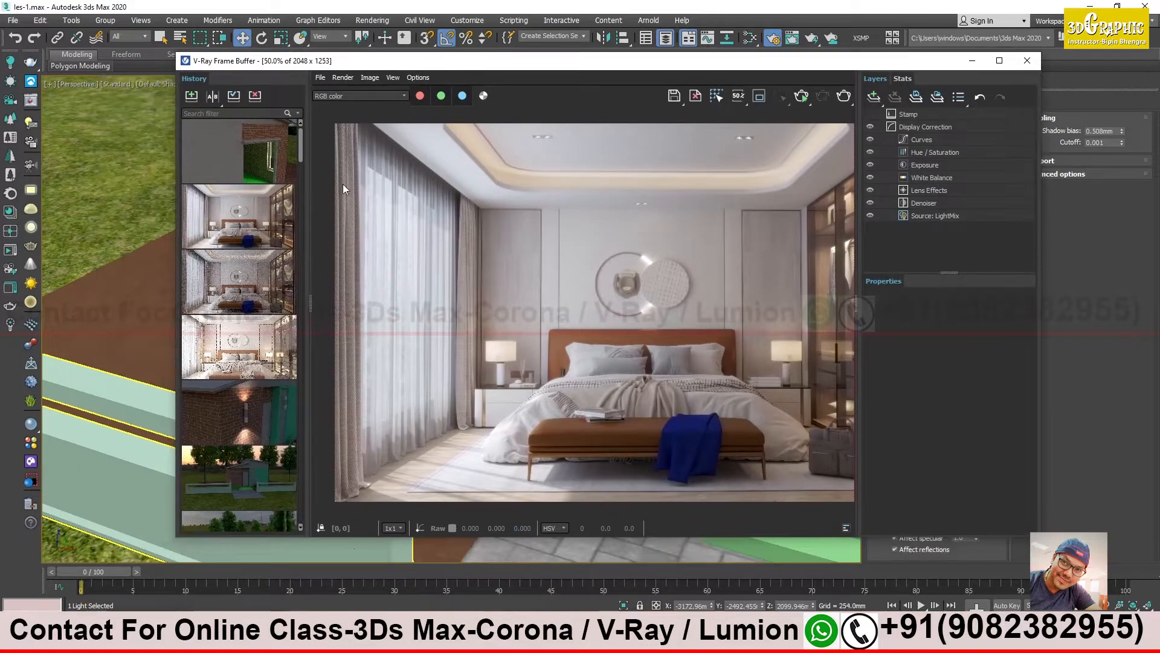
{"action": "double_click", "coordinate": [240, 157]}
{"action": "left_click", "coordinate": [802, 97]}
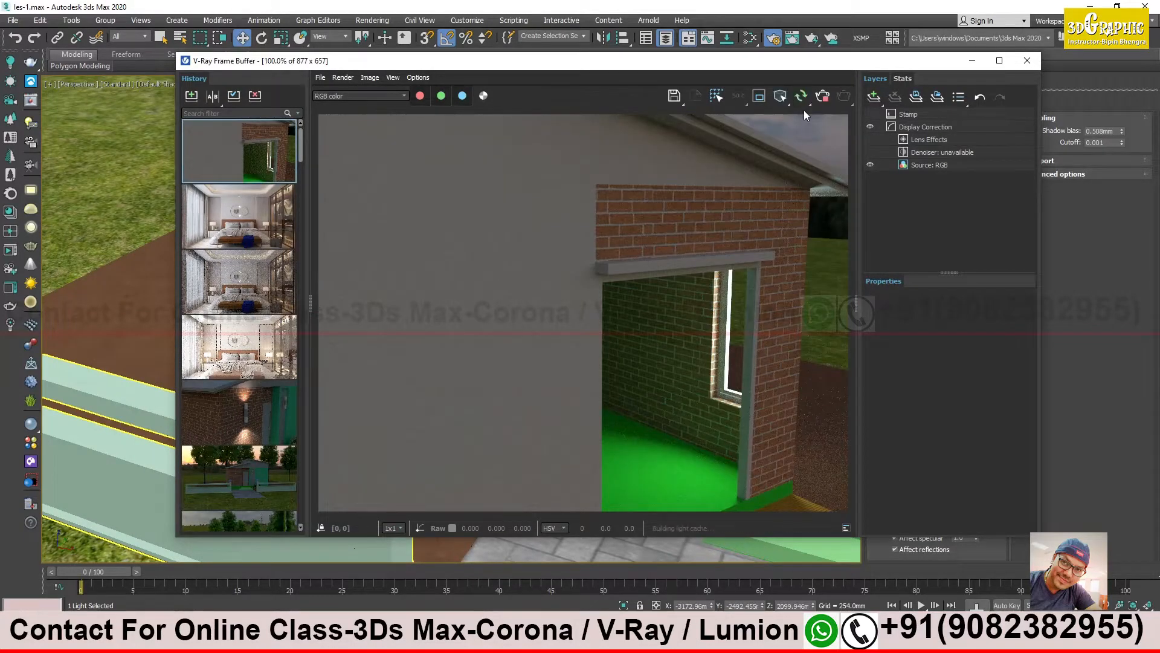
{"action": "left_click_drag", "start_coordinate": [703, 63], "coordinate": [1003, 48]}
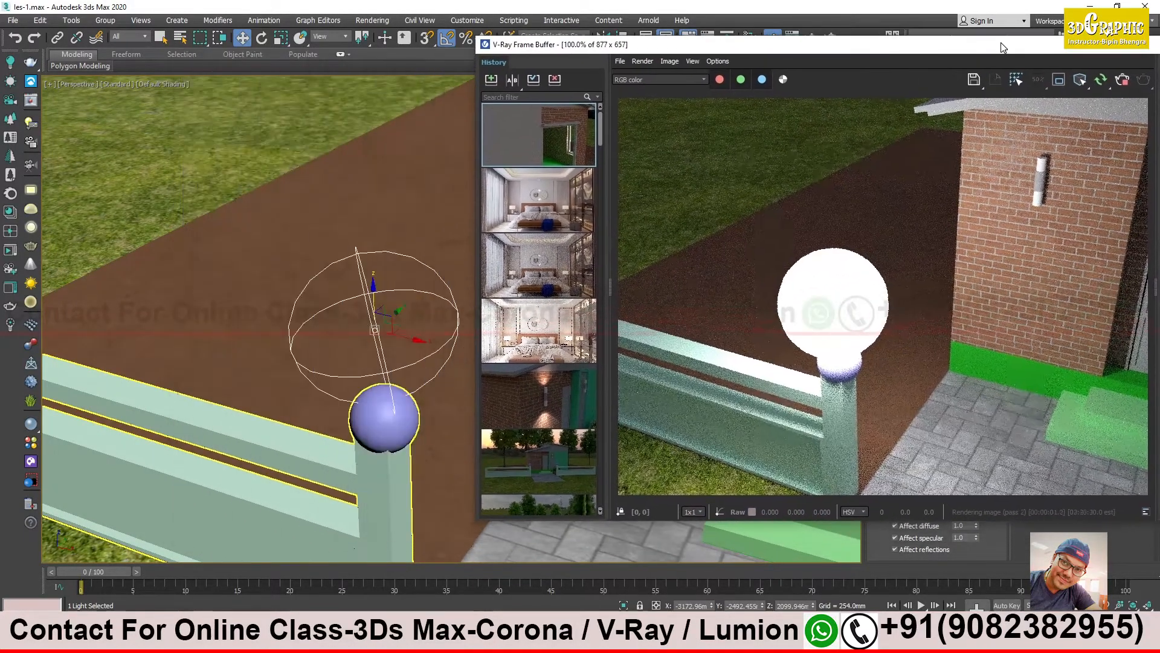
- Frame the sphere light and gate post more closely and set the light's multiplier to 10
{"action": "middle_click_drag", "start_coordinate": [356, 298], "coordinate": [291, 277], "text": "alt"}
{"action": "scroll", "coordinate": [284, 305], "scroll_direction": "up", "scroll_amount": 5}
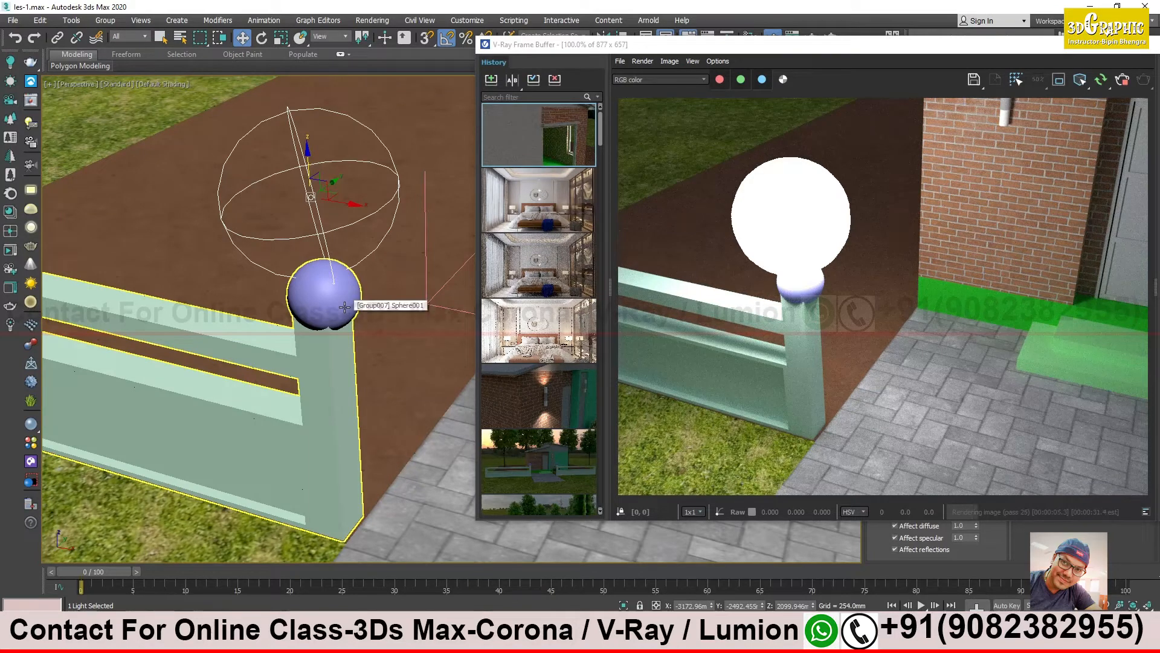
{"action": "left_click_drag", "start_coordinate": [967, 48], "coordinate": [444, 176]}
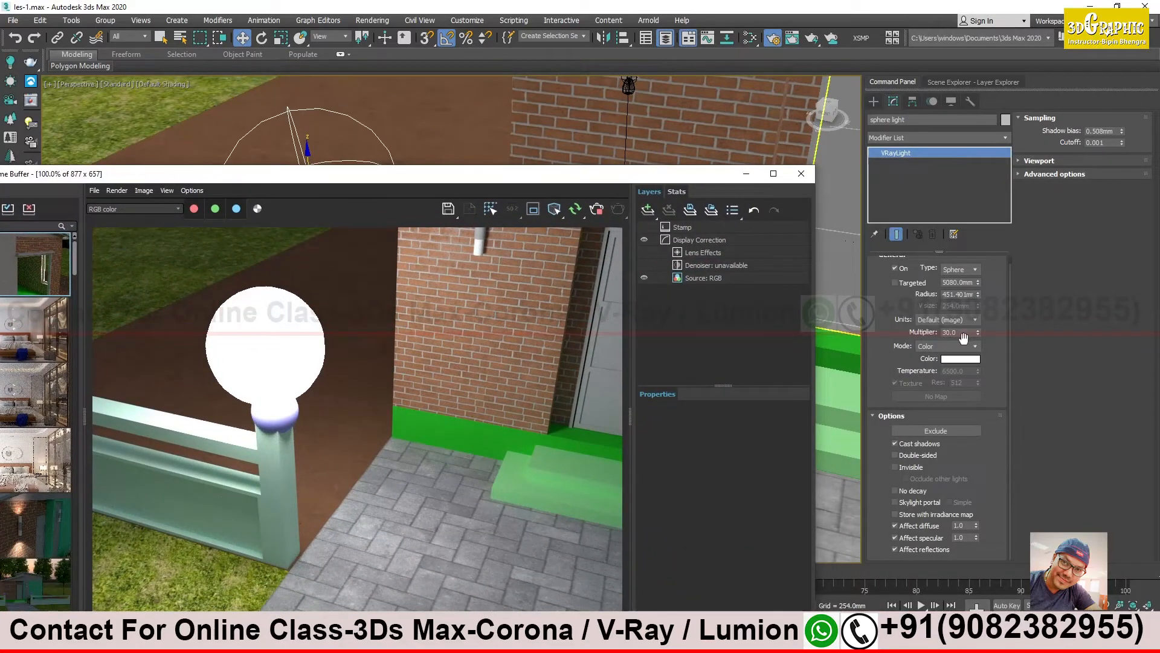
{"action": "double_click", "coordinate": [960, 332]}
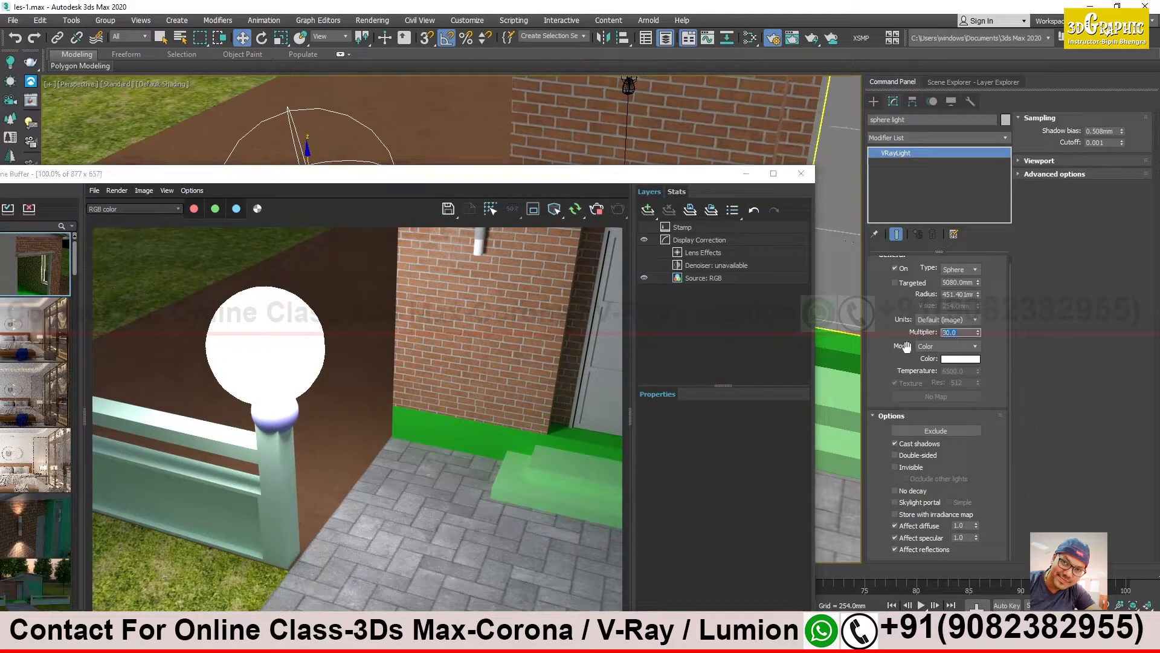
{"action": "type", "text": "1"}
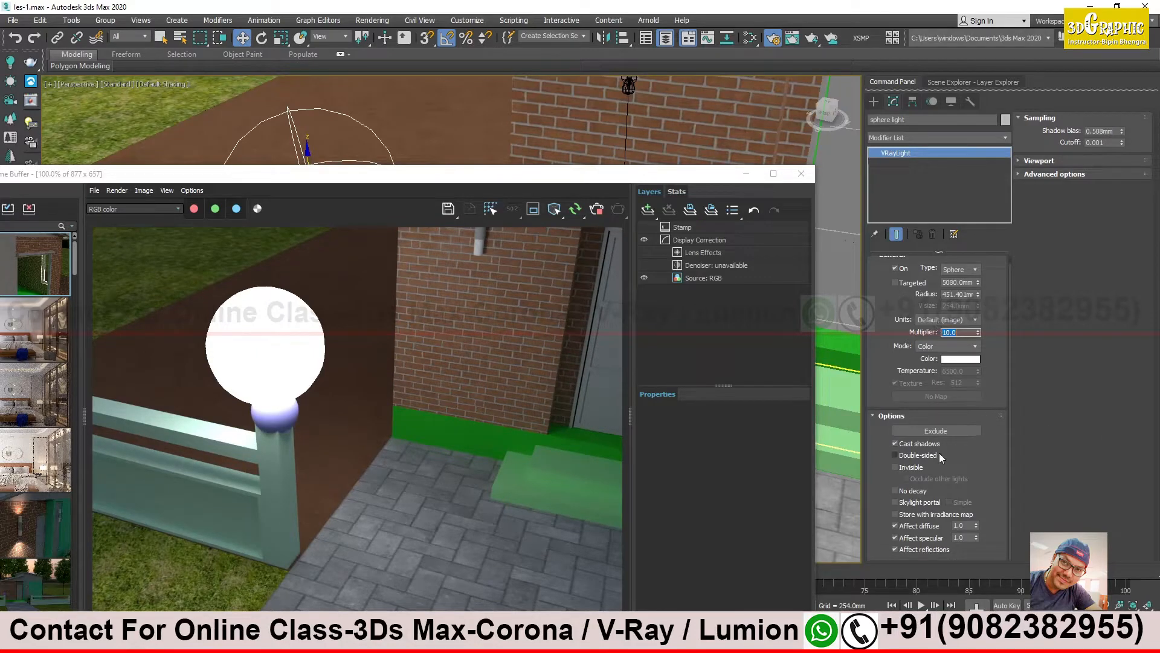
- Change the sphere light's color from white to a warm light orange
{"action": "left_click", "coordinate": [953, 360]}
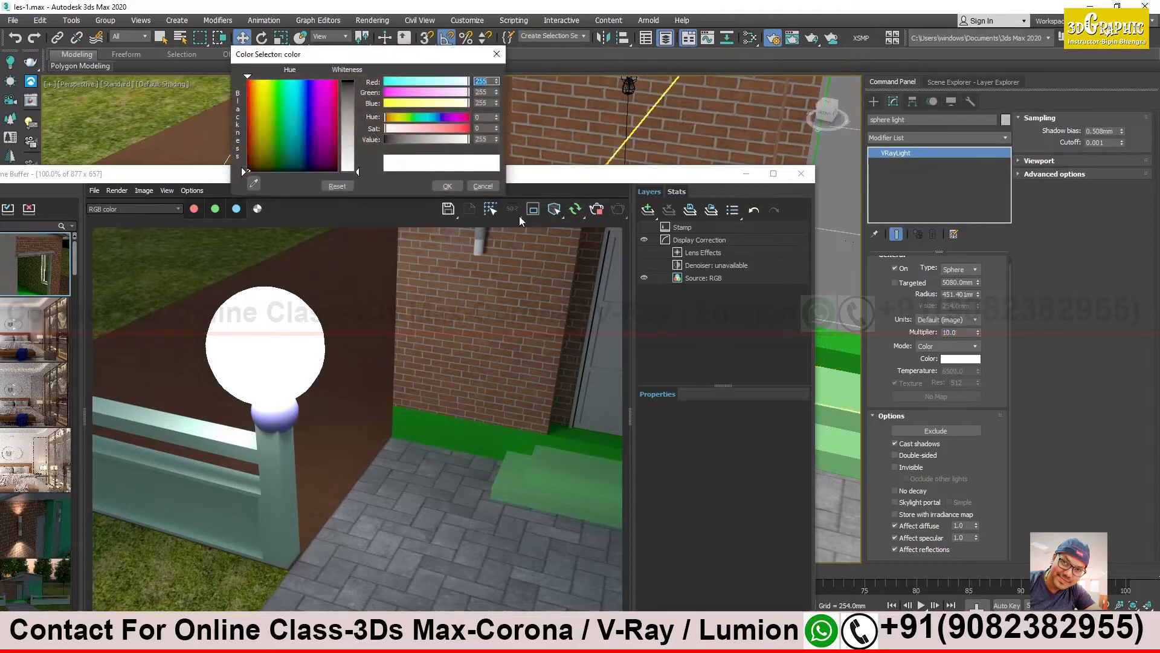
{"action": "left_click", "coordinate": [255, 88]}
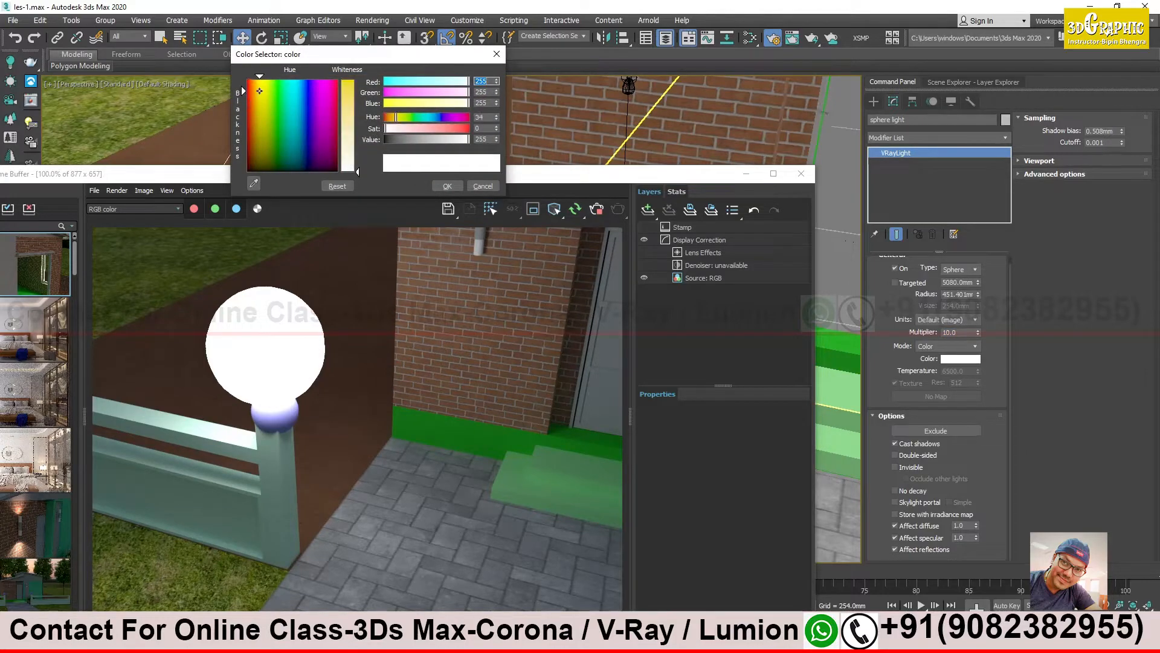
{"action": "left_click", "coordinate": [350, 123]}
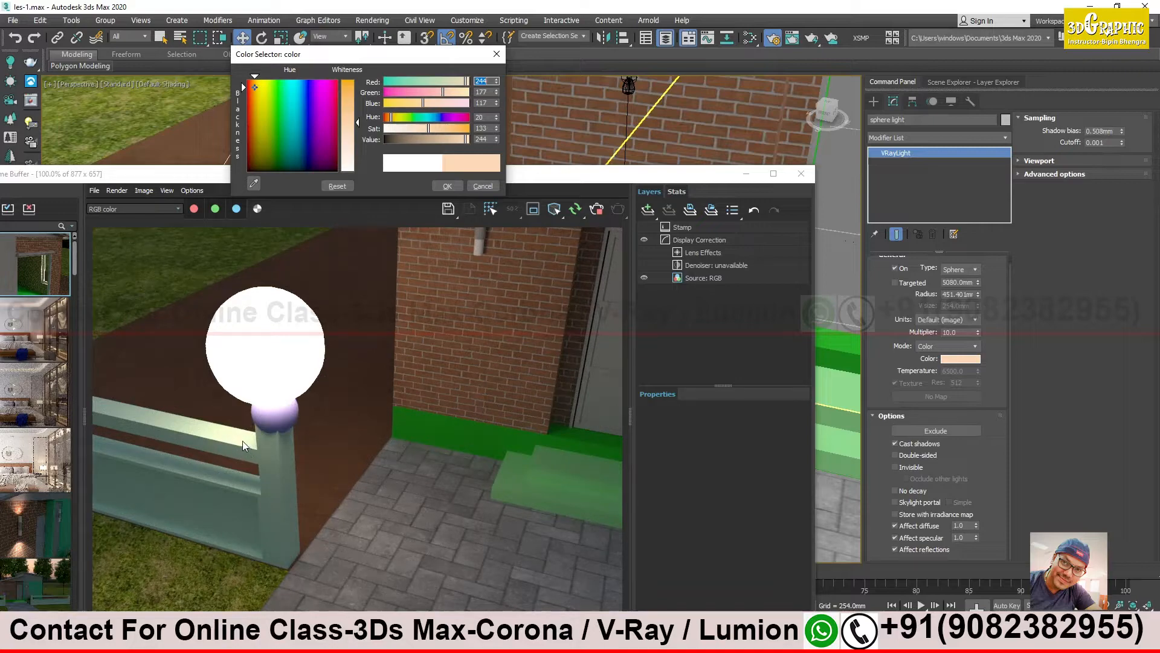
{"action": "left_click_drag", "start_coordinate": [350, 129], "coordinate": [350, 106]}
{"action": "left_click", "coordinate": [445, 186]}
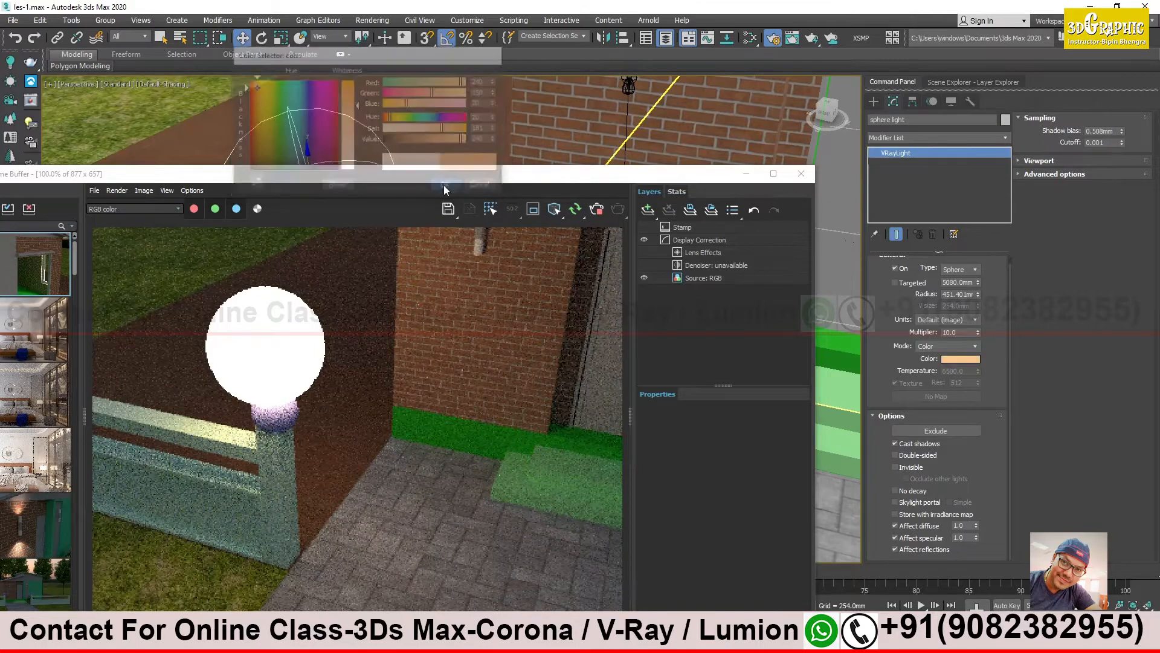
- Try a multiplier of 1 on the sphere light to compare its glow, and set it back to 10
{"action": "left_click_drag", "start_coordinate": [963, 333], "coordinate": [889, 368]}
{"action": "type", "text": "1"}
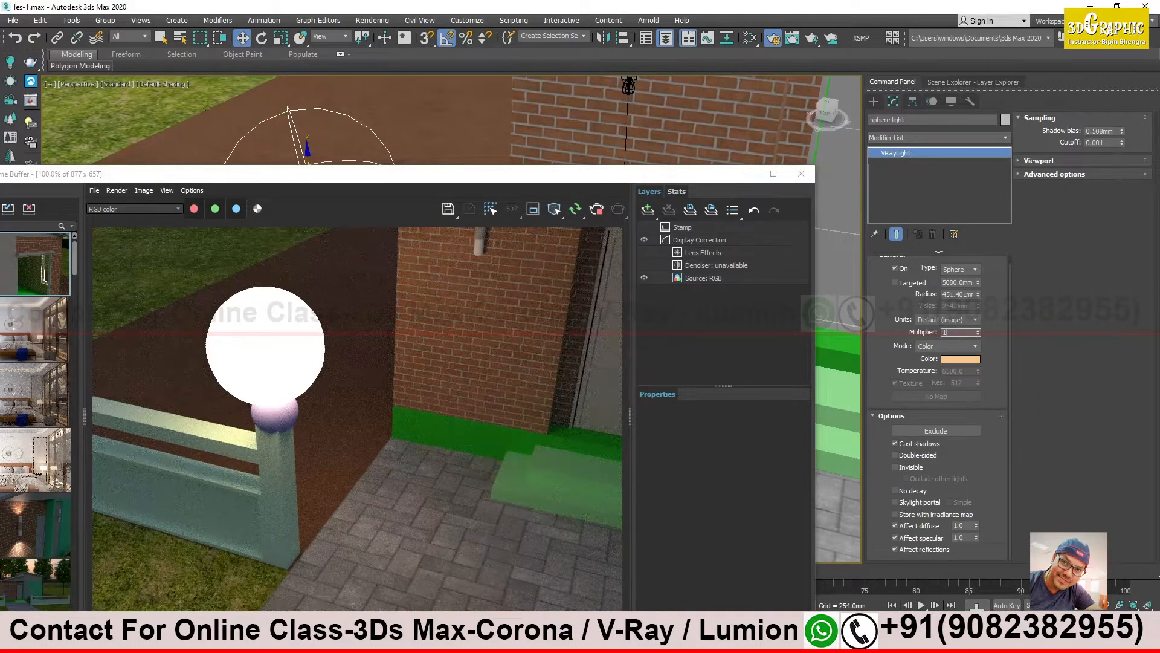
{"action": "key", "text": "Return"}
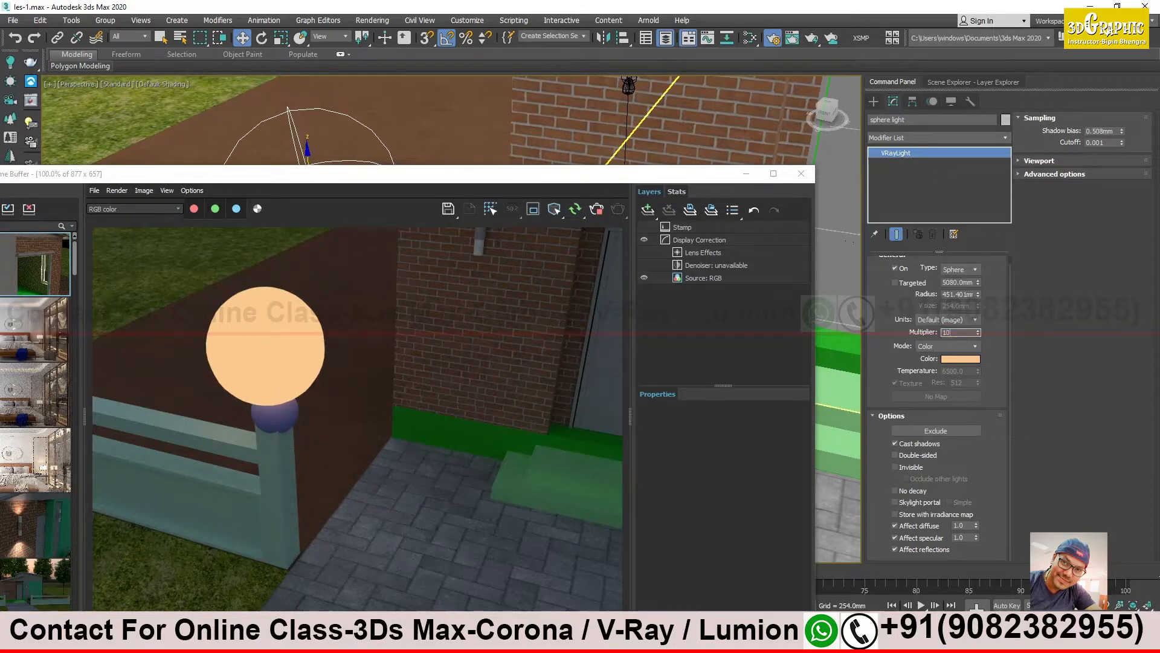
{"action": "key", "text": "Return"}
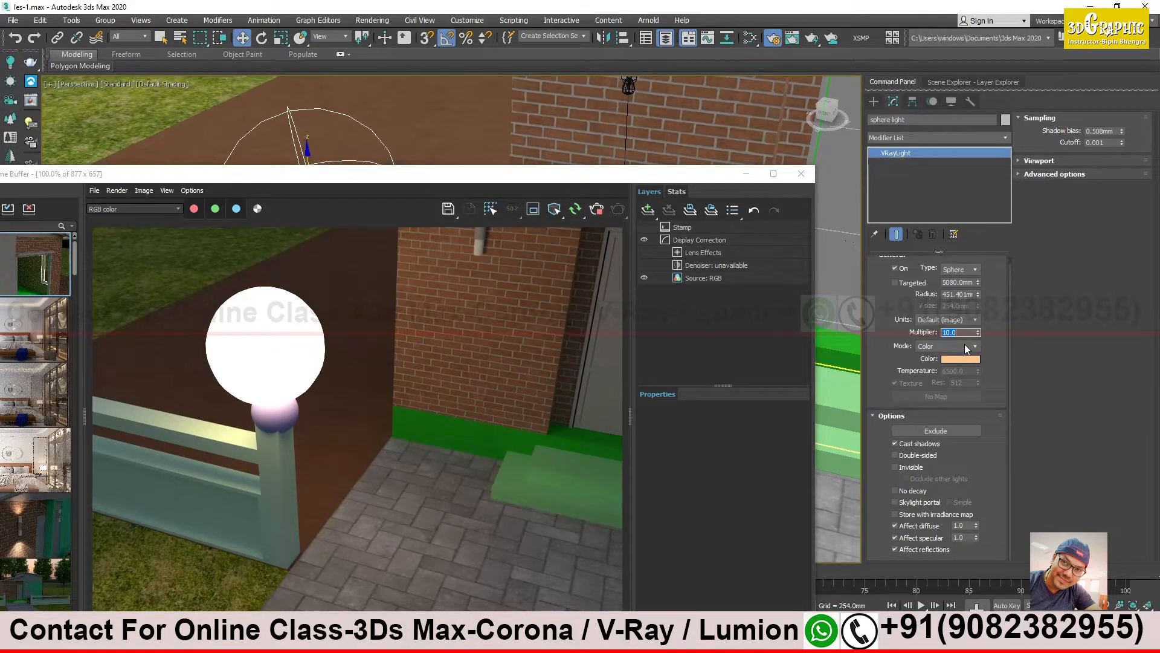
{"action": "left_click", "coordinate": [998, 386]}
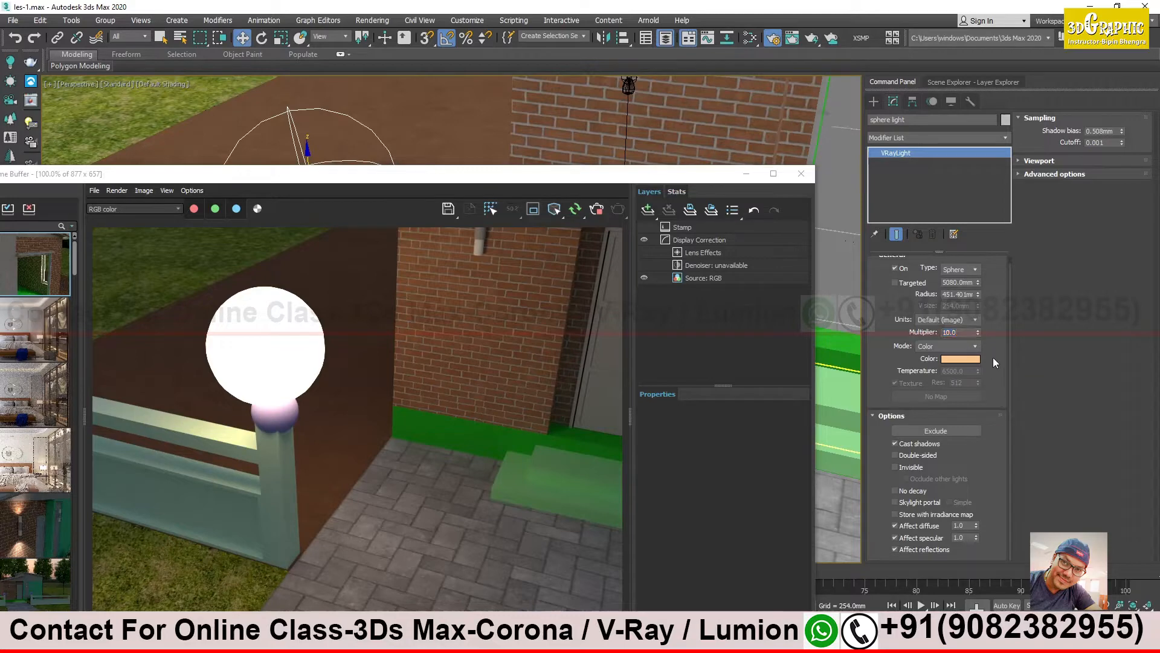
- Make the sphere light invisible in the render and reduce its radius to about 185 mm
{"action": "left_click", "coordinate": [904, 469]}
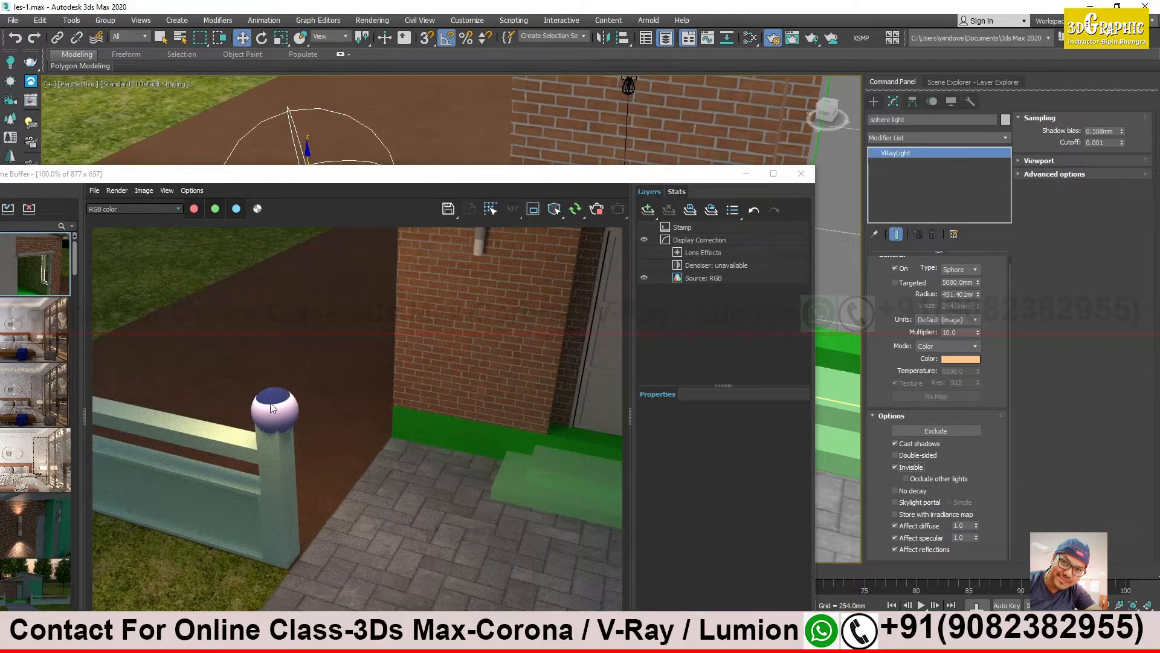
{"action": "left_click_drag", "start_coordinate": [387, 174], "coordinate": [721, 321]}
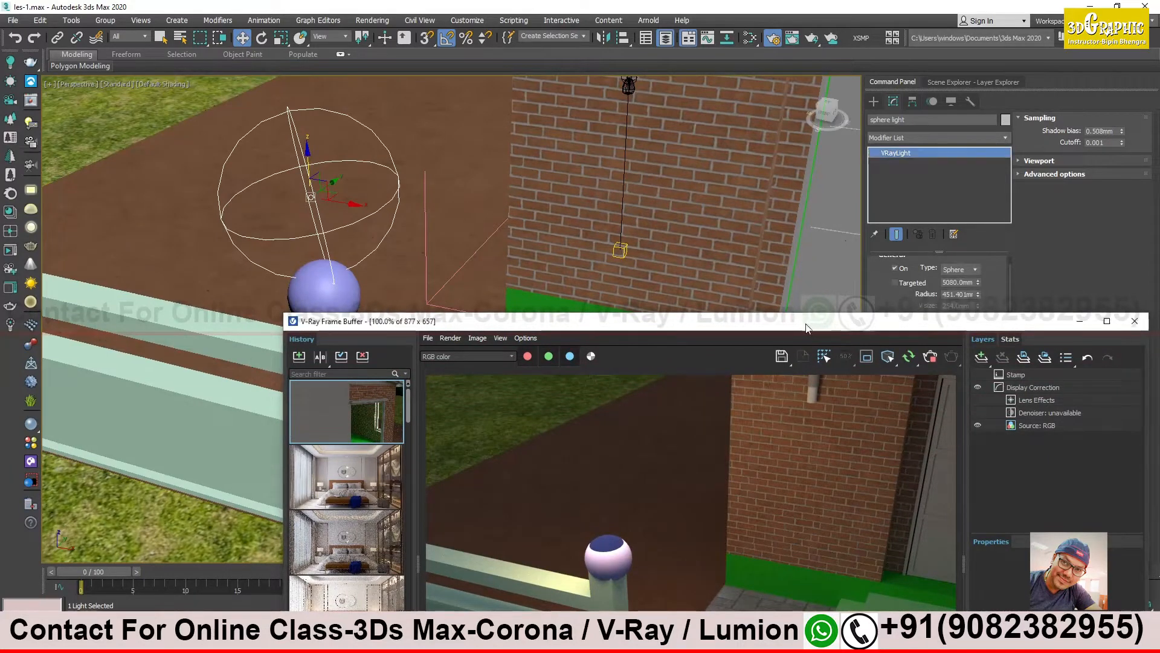
{"action": "left_click_drag", "start_coordinate": [806, 327], "coordinate": [475, 306]}
{"action": "left_click_drag", "start_coordinate": [979, 297], "coordinate": [990, 327]}
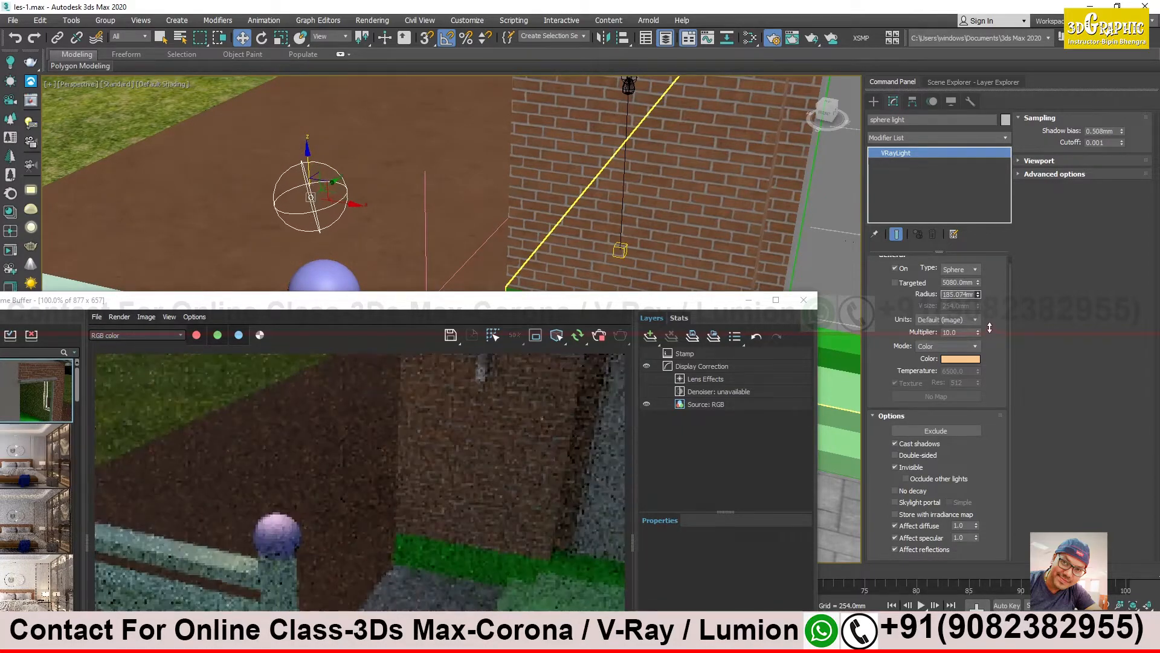
- Turn off the sphere light's invisibility after checking the post's lighting in the render, and stop the interactive render
{"action": "left_click_drag", "start_coordinate": [423, 300], "coordinate": [609, 203]}
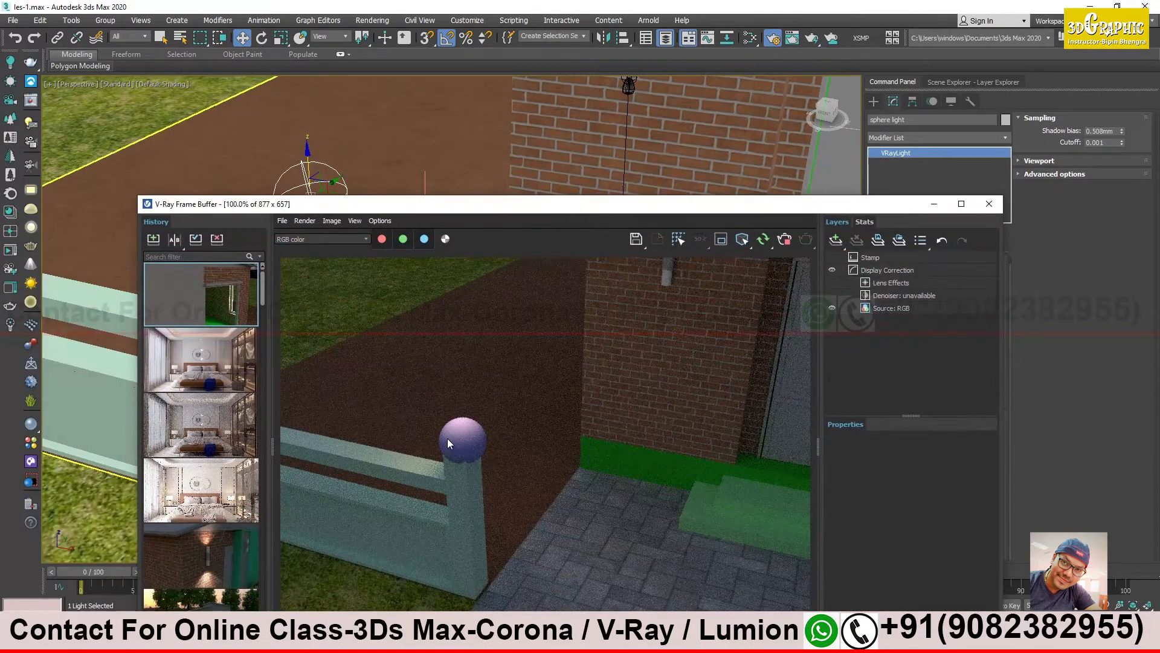
{"action": "scroll", "coordinate": [462, 436], "scroll_direction": "up", "scroll_amount": 1}
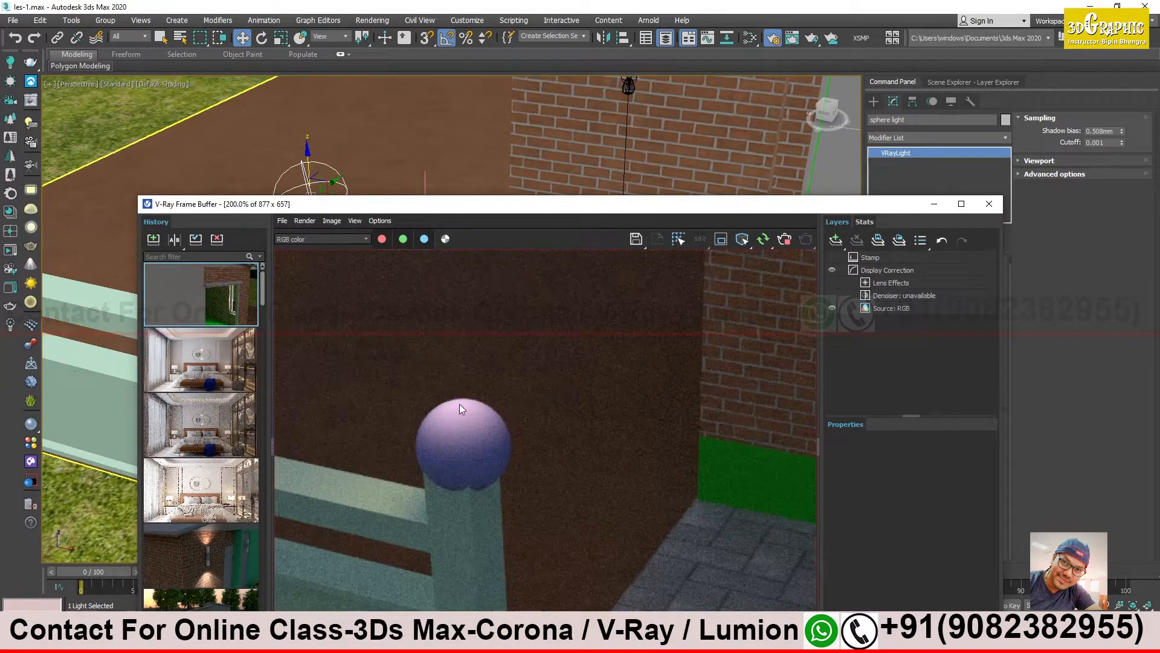
{"action": "scroll", "coordinate": [509, 343], "scroll_direction": "down", "scroll_amount": 2}
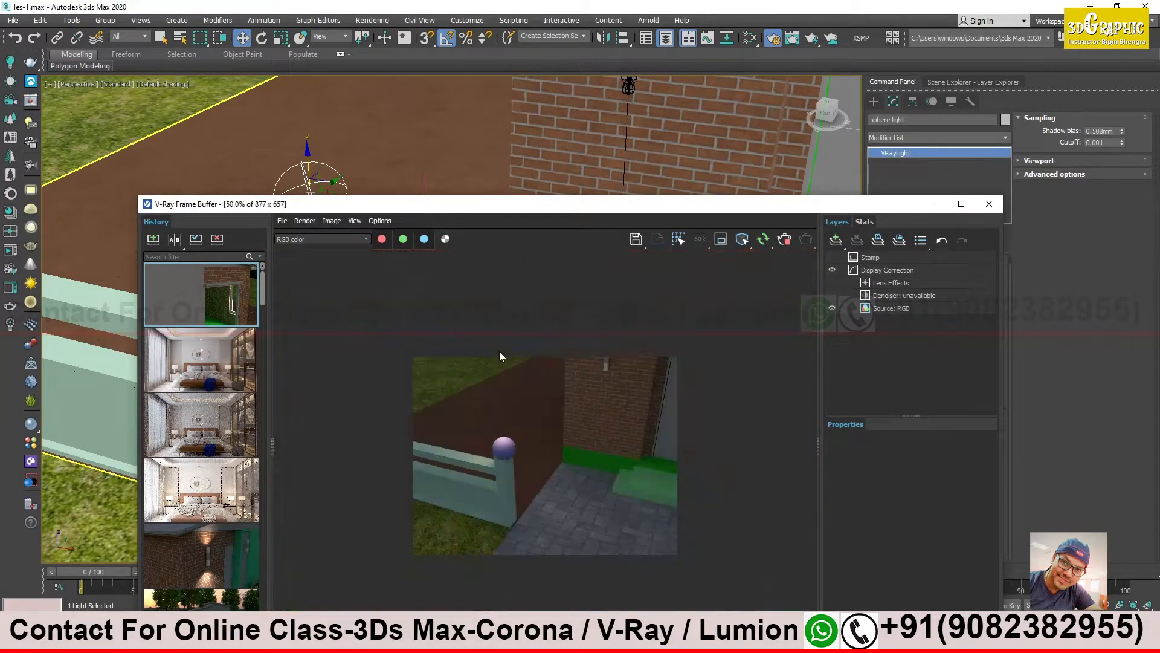
{"action": "scroll", "coordinate": [472, 417], "scroll_direction": "up", "scroll_amount": 1}
{"action": "left_click_drag", "start_coordinate": [828, 211], "coordinate": [623, 151]}
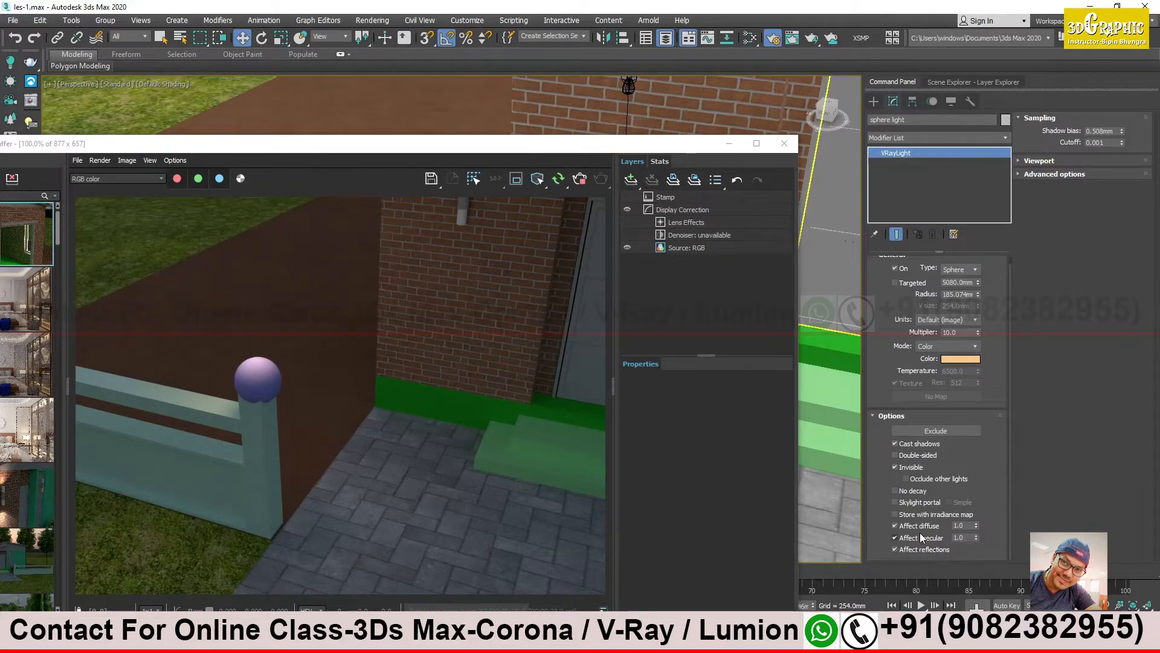
{"action": "left_click", "coordinate": [900, 466]}
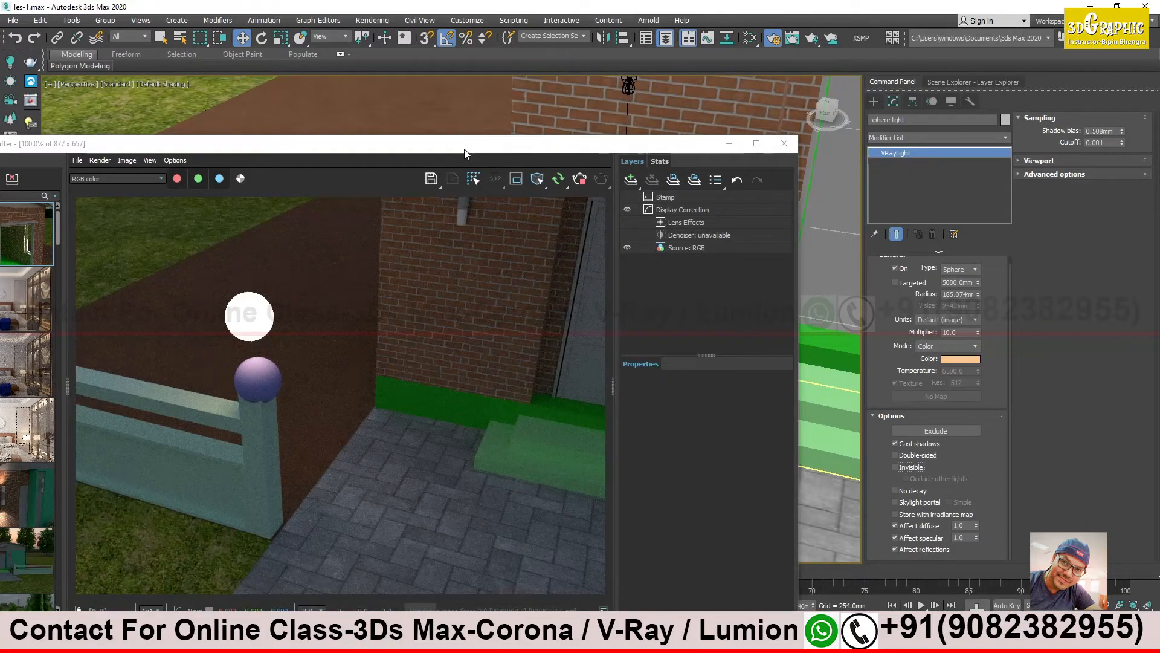
{"action": "left_click", "coordinate": [579, 179]}
- Open the fence group and select the purple sphere on top of the gate post inside it
{"action": "left_click_drag", "start_coordinate": [510, 146], "coordinate": [830, 546]}
{"action": "middle_click_drag", "start_coordinate": [282, 259], "coordinate": [318, 279], "text": "alt"}
{"action": "left_click", "coordinate": [318, 279]}
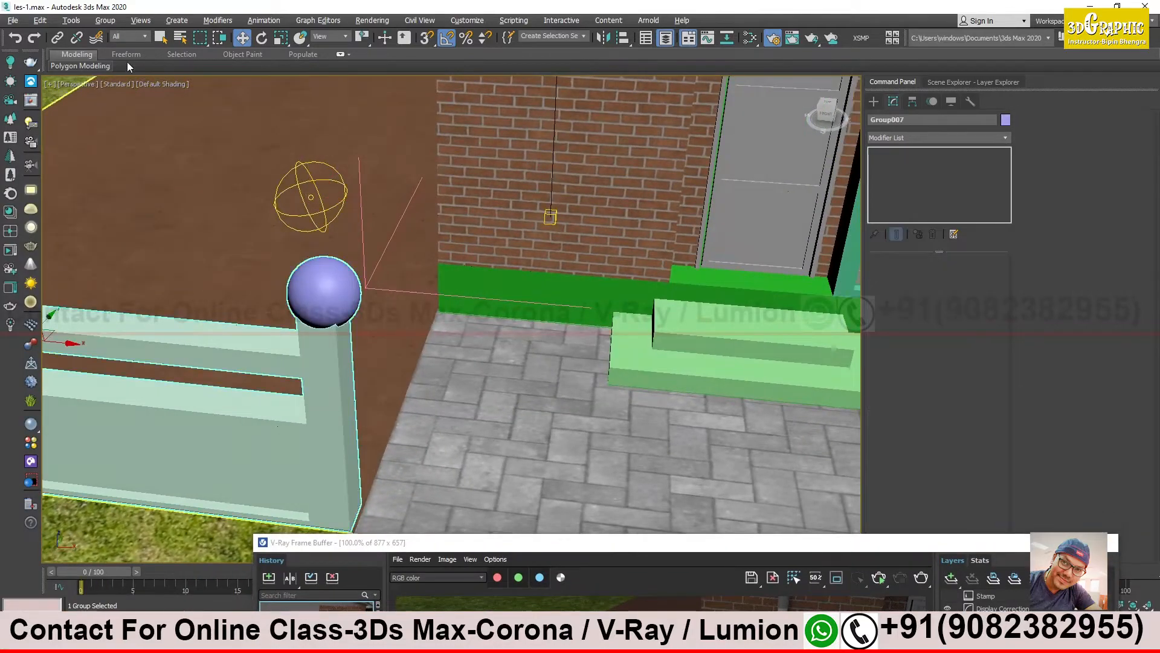
{"action": "left_click", "coordinate": [105, 20]}
{"action": "left_click", "coordinate": [119, 86]}
{"action": "left_click", "coordinate": [324, 296]}
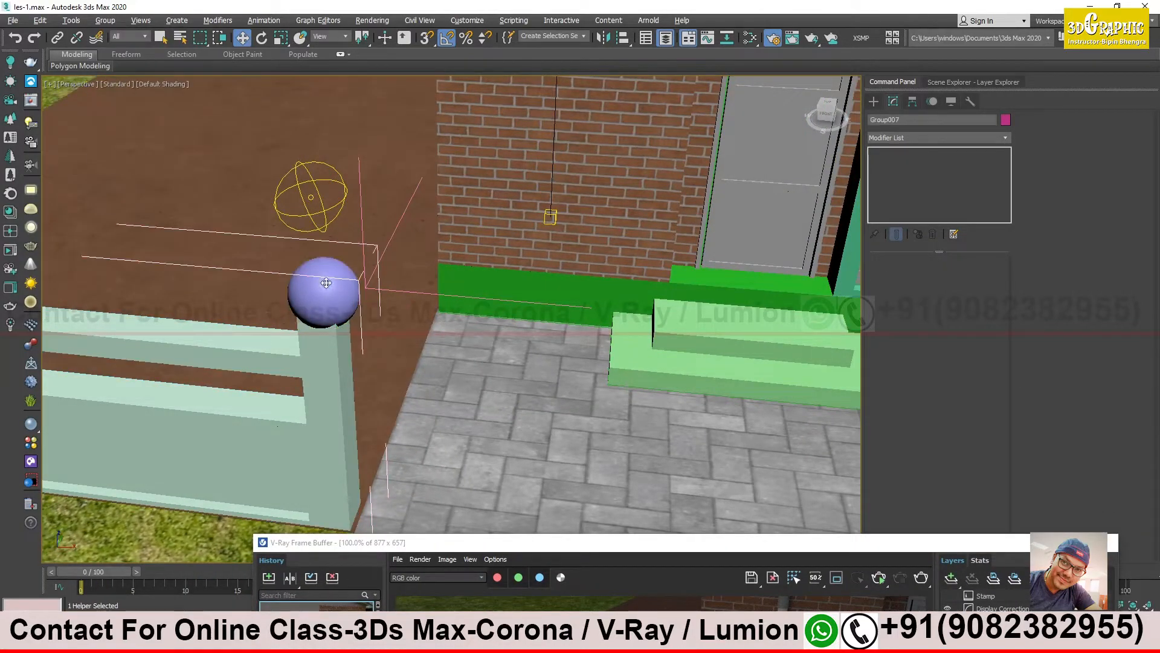
{"action": "left_click_drag", "start_coordinate": [370, 296], "coordinate": [463, 313]}
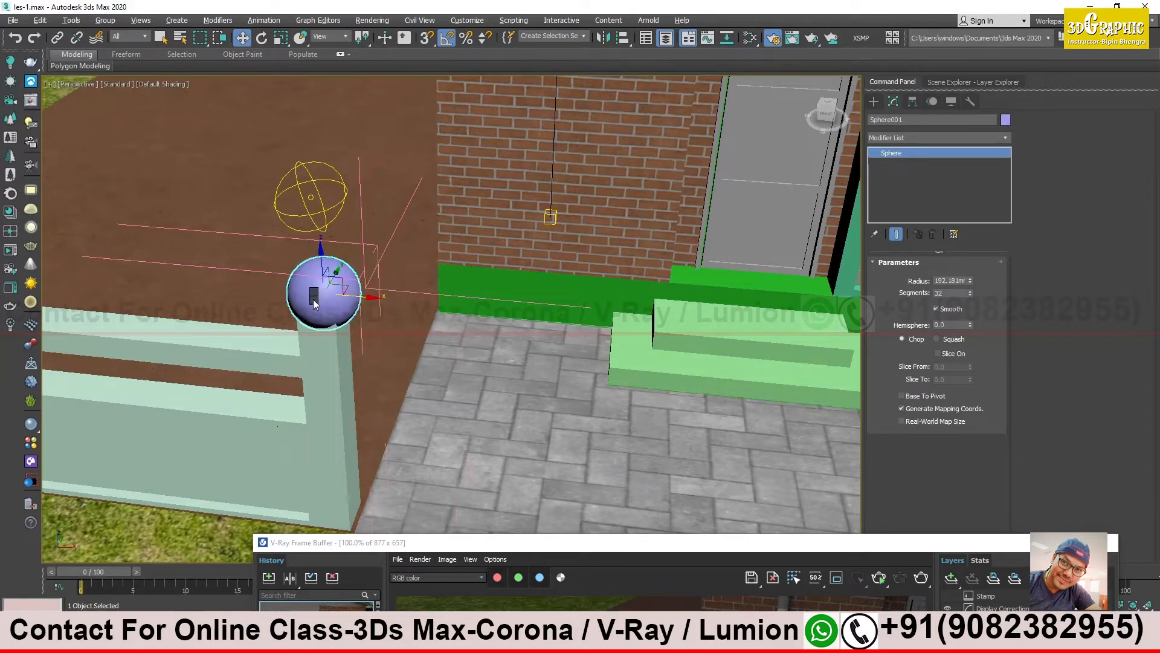
- Hide the purple sphere on the gate post and lower the sphere light onto the top of the post
{"action": "right_click", "coordinate": [314, 301]}
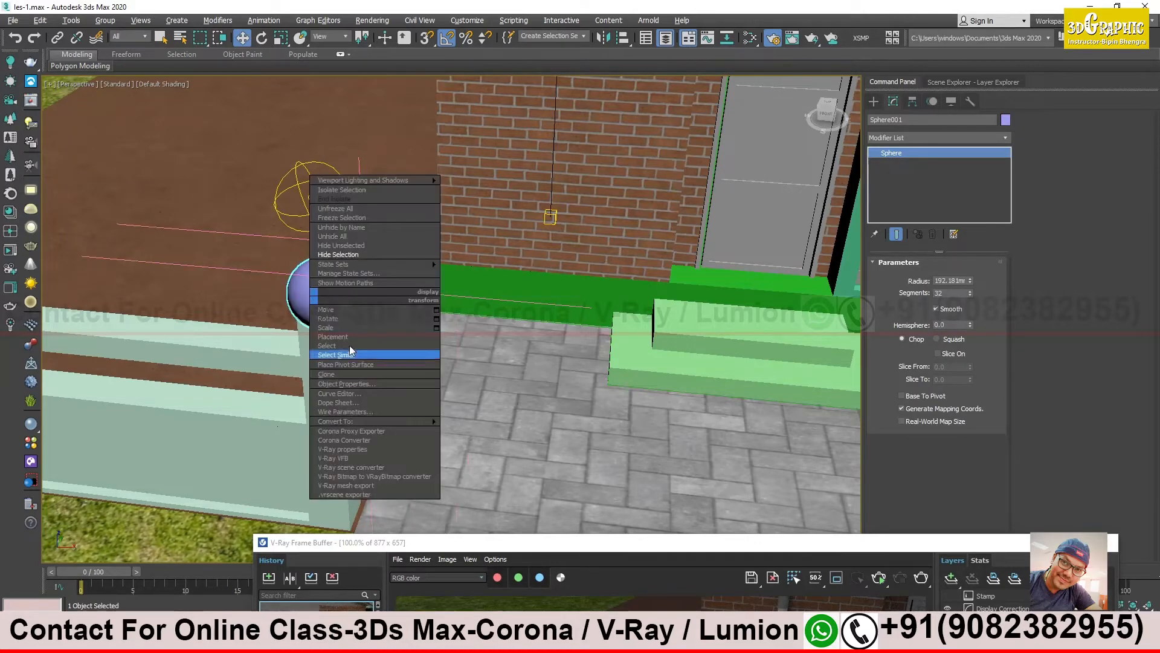
{"action": "left_click", "coordinate": [346, 255]}
{"action": "left_click", "coordinate": [323, 224]}
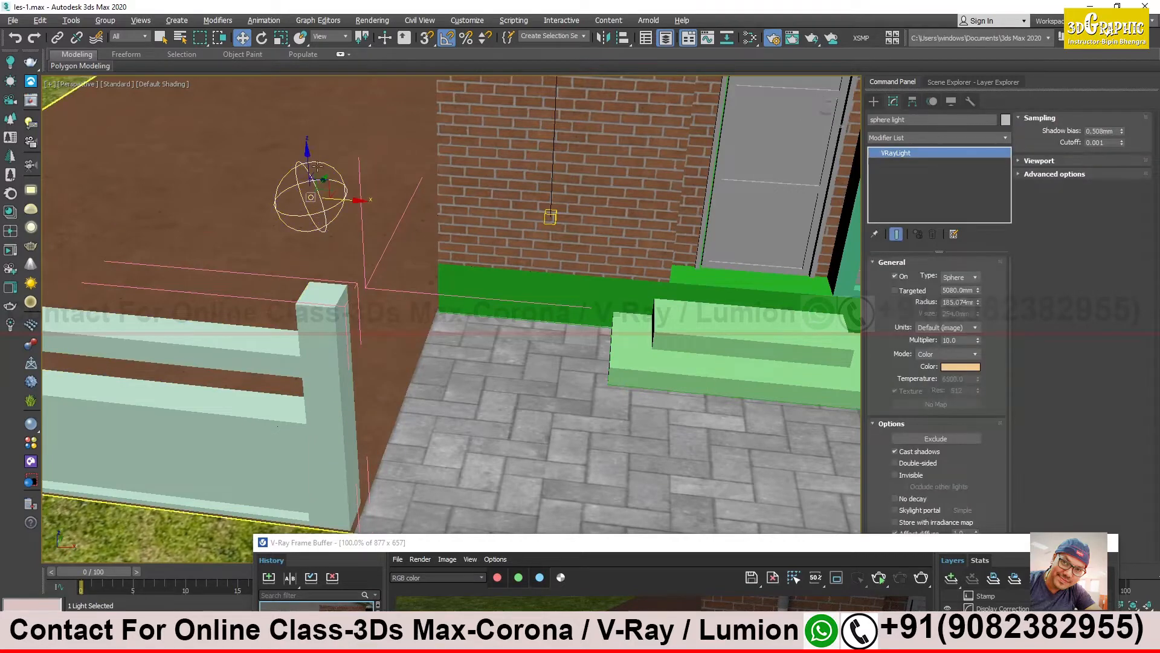
{"action": "left_click_drag", "start_coordinate": [313, 162], "coordinate": [328, 223]}
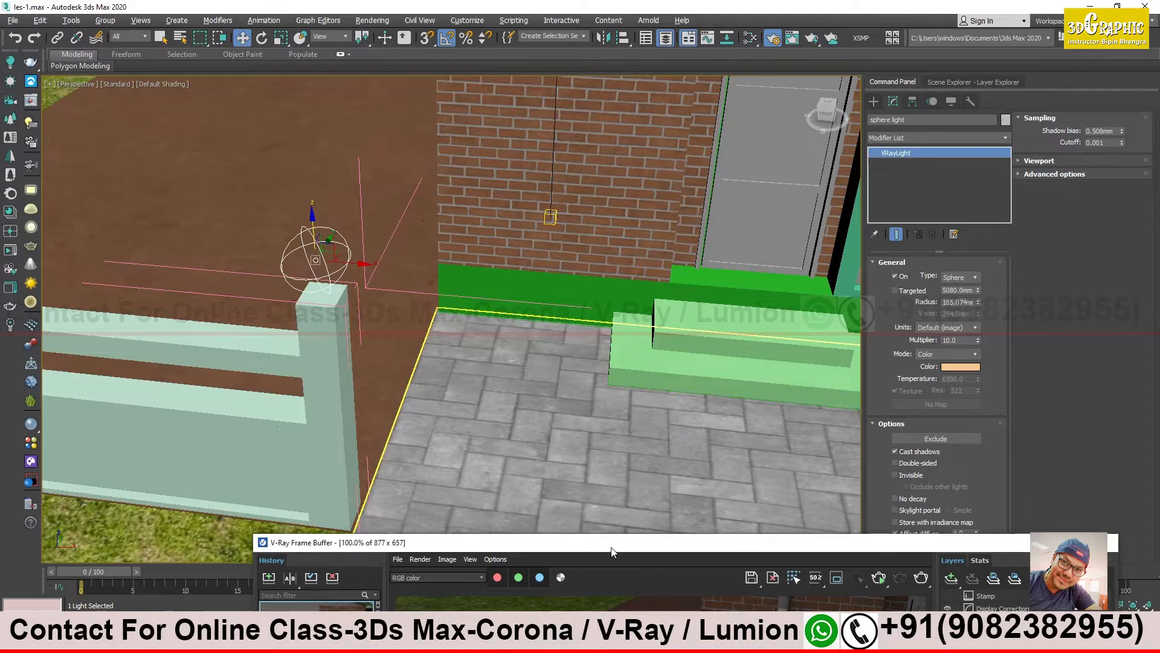
- Run an interactive render to check the sphere light sitting on the gate post
{"action": "left_click_drag", "start_coordinate": [611, 553], "coordinate": [612, 180]}
{"action": "left_click", "coordinate": [881, 206]}
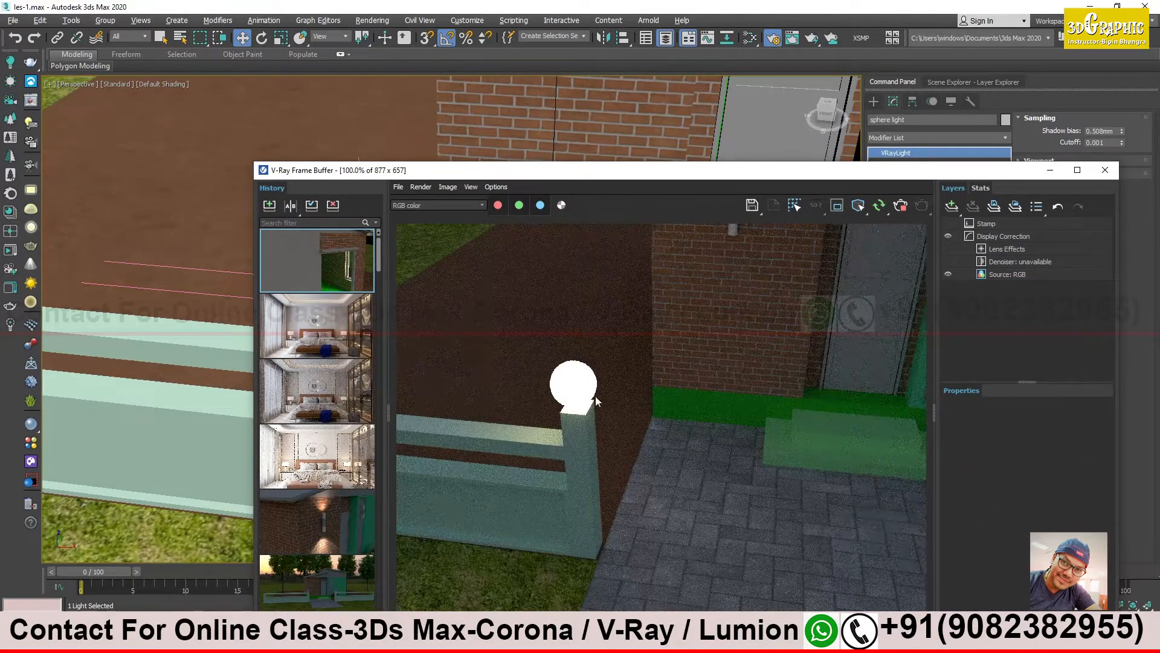
{"action": "left_click_drag", "start_coordinate": [785, 175], "coordinate": [925, 203]}
{"action": "middle_click_drag", "start_coordinate": [329, 355], "coordinate": [289, 362], "text": "alt"}
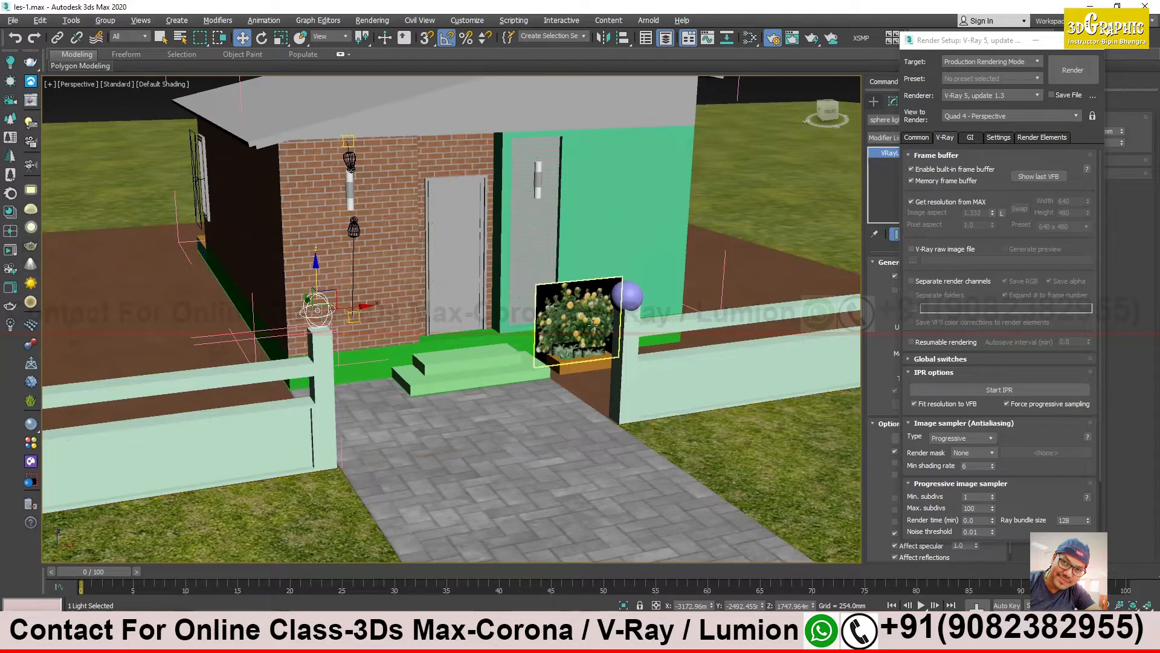
- Open the fence group beside the flower planter, select the purple sphere on its gate post, and minimize the Render Setup window
{"action": "scroll", "coordinate": [663, 286], "scroll_direction": "up", "scroll_amount": 10}
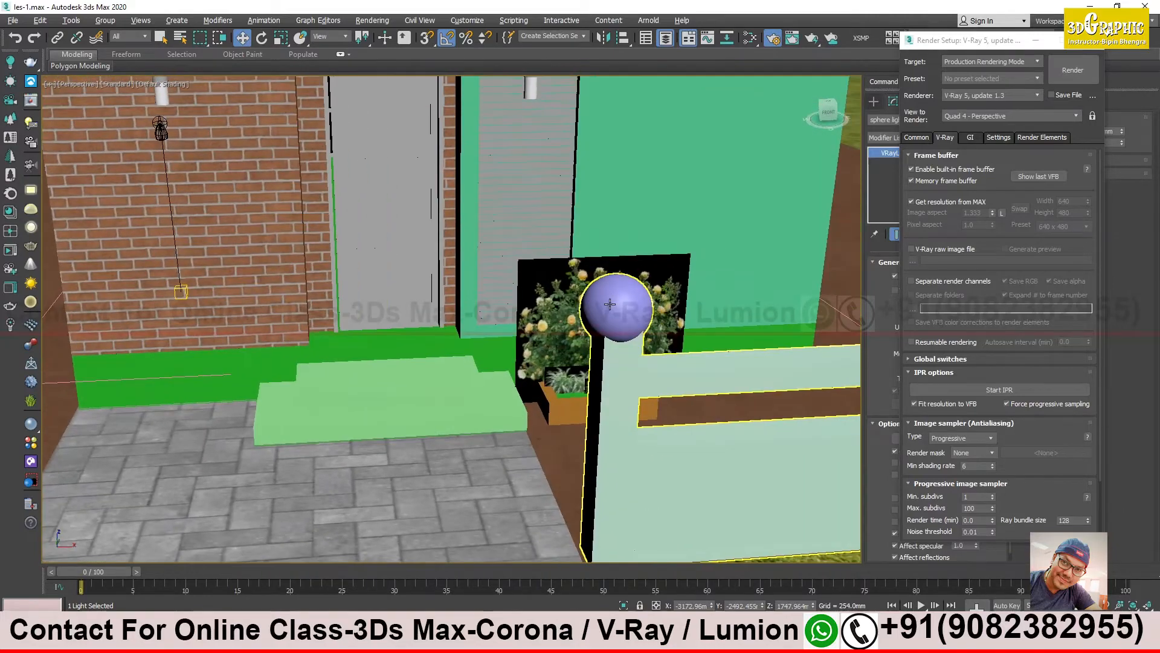
{"action": "left_click", "coordinate": [610, 304]}
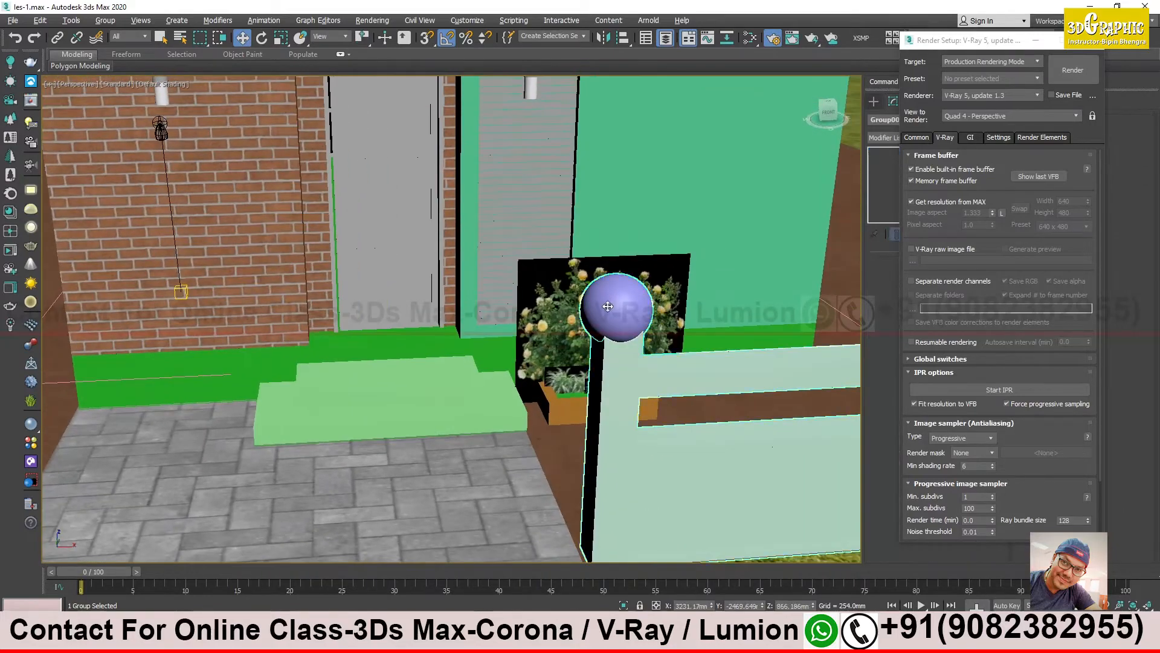
{"action": "left_click", "coordinate": [105, 20]}
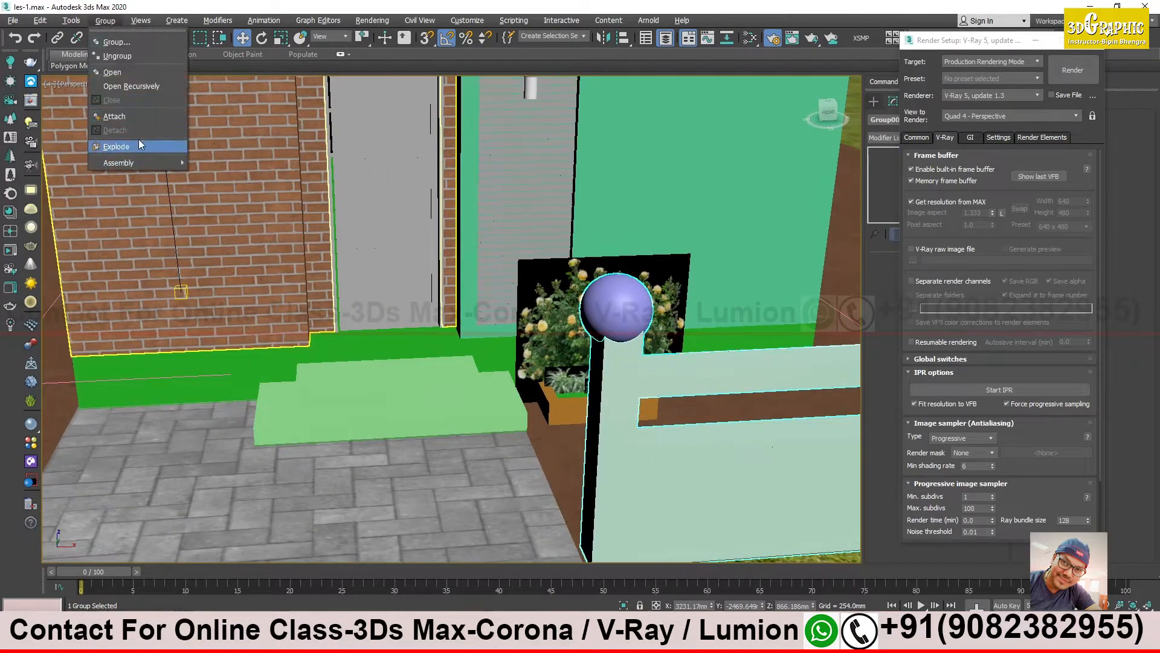
{"action": "left_click", "coordinate": [133, 76]}
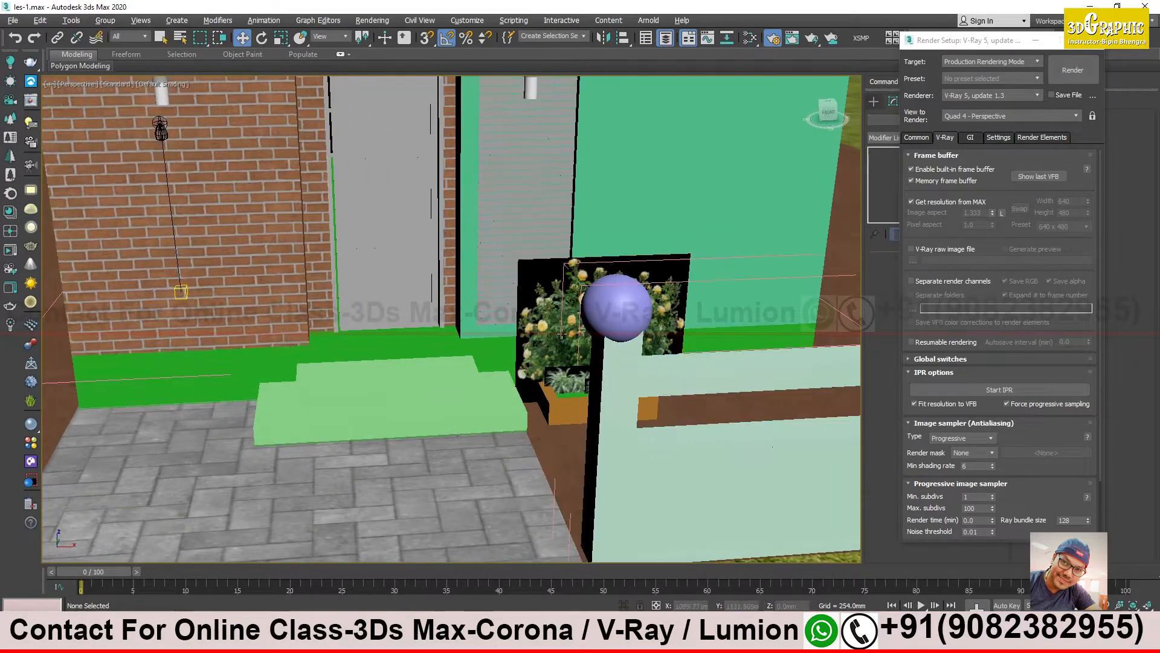
{"action": "left_click", "coordinate": [622, 322]}
{"action": "middle_click_drag", "start_coordinate": [622, 322], "coordinate": [542, 271], "text": "alt"}
{"action": "scroll", "coordinate": [546, 345], "scroll_direction": "up", "scroll_amount": 3}
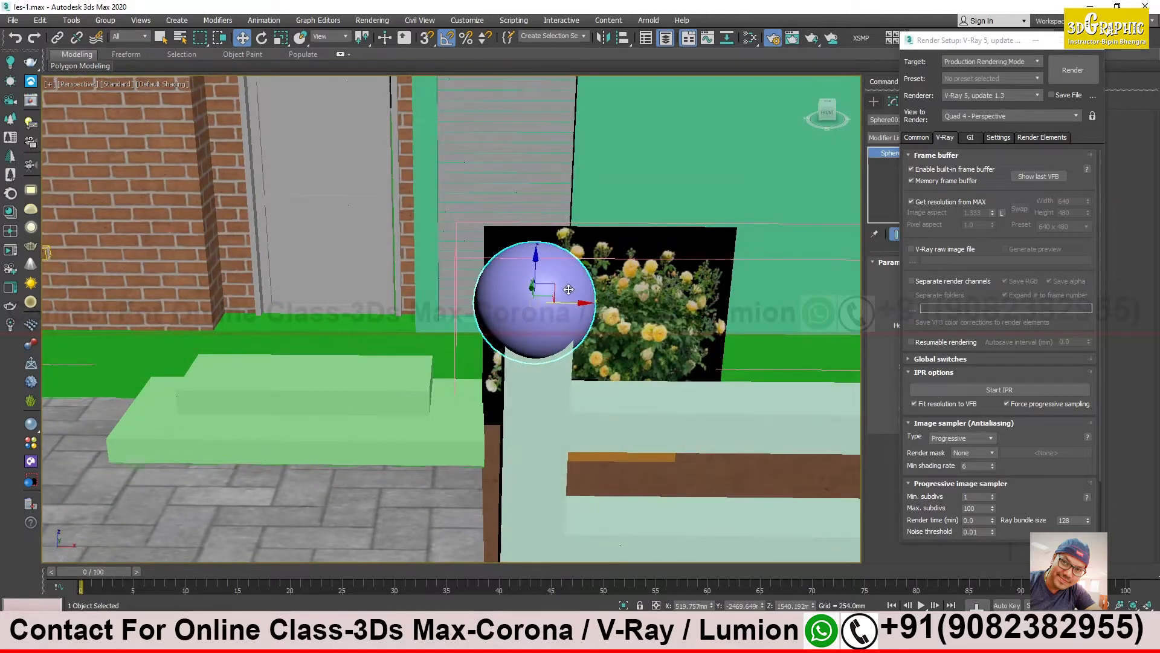
{"action": "middle_click_drag", "start_coordinate": [565, 273], "coordinate": [540, 298], "text": "alt"}
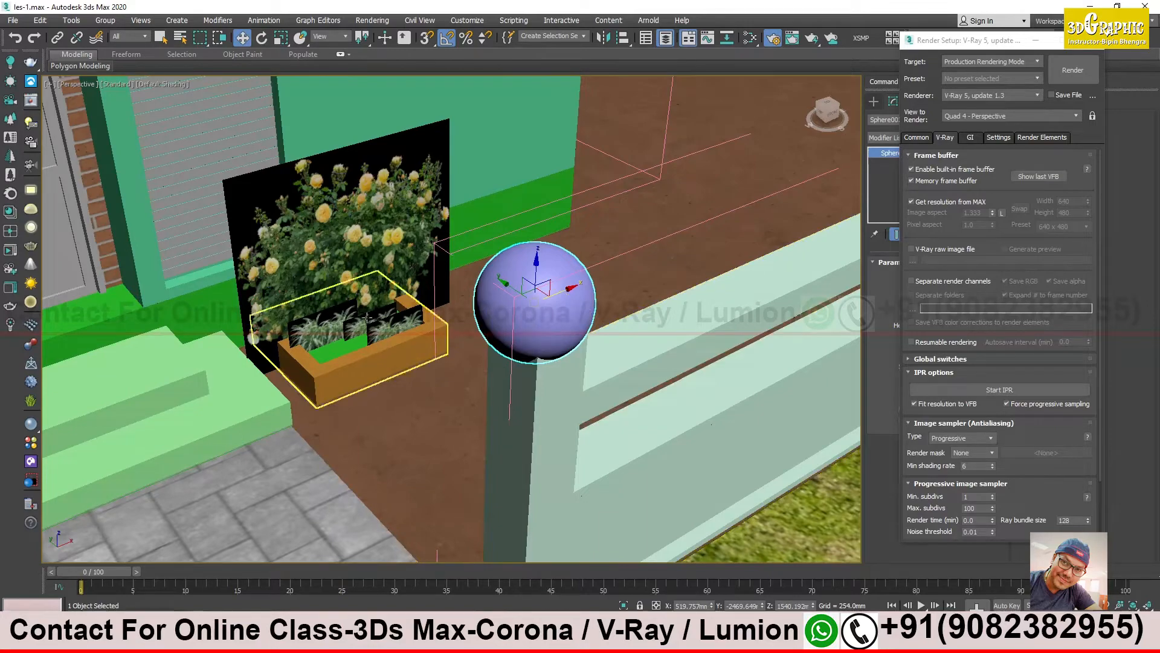
{"action": "middle_click_drag", "start_coordinate": [556, 354], "coordinate": [458, 325], "text": "alt"}
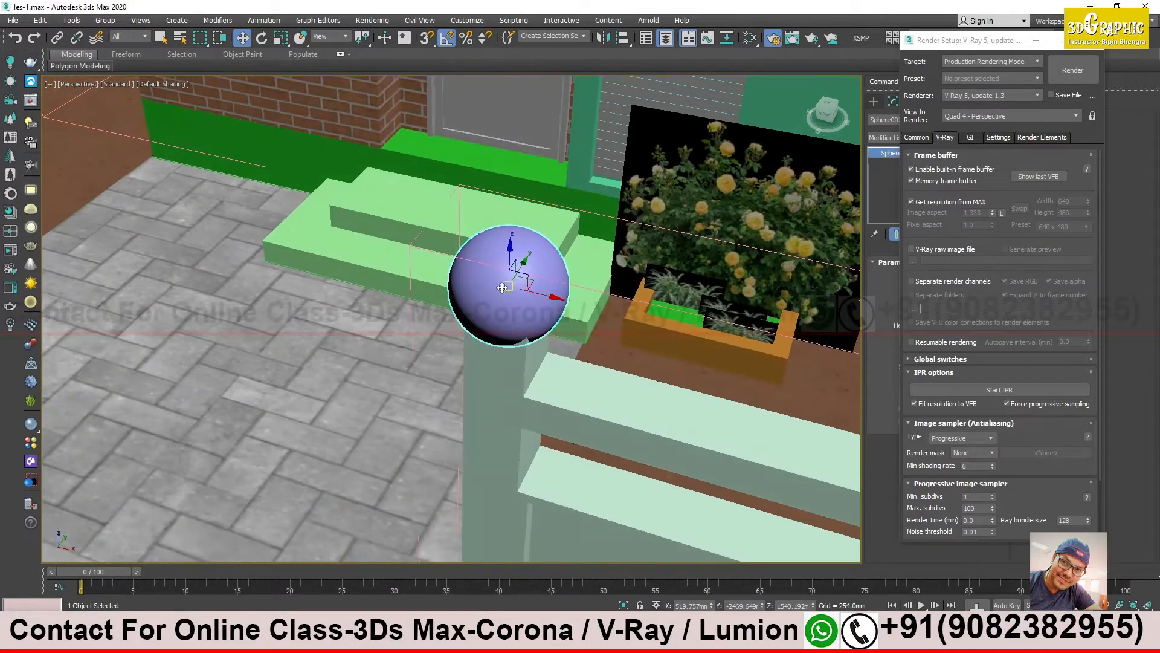
{"action": "mouse_move", "coordinate": [538, 302]}
{"action": "middle_mouse_down", "text": "alt"}
{"action": "mouse_move", "coordinate": [566, 238]}
{"action": "mouse_move", "coordinate": [617, 228]}
{"action": "mouse_move", "coordinate": [435, 260]}
{"action": "mouse_move", "coordinate": [519, 272]}
{"action": "mouse_move", "coordinate": [524, 294]}
{"action": "middle_mouse_up", "text": "alt"}
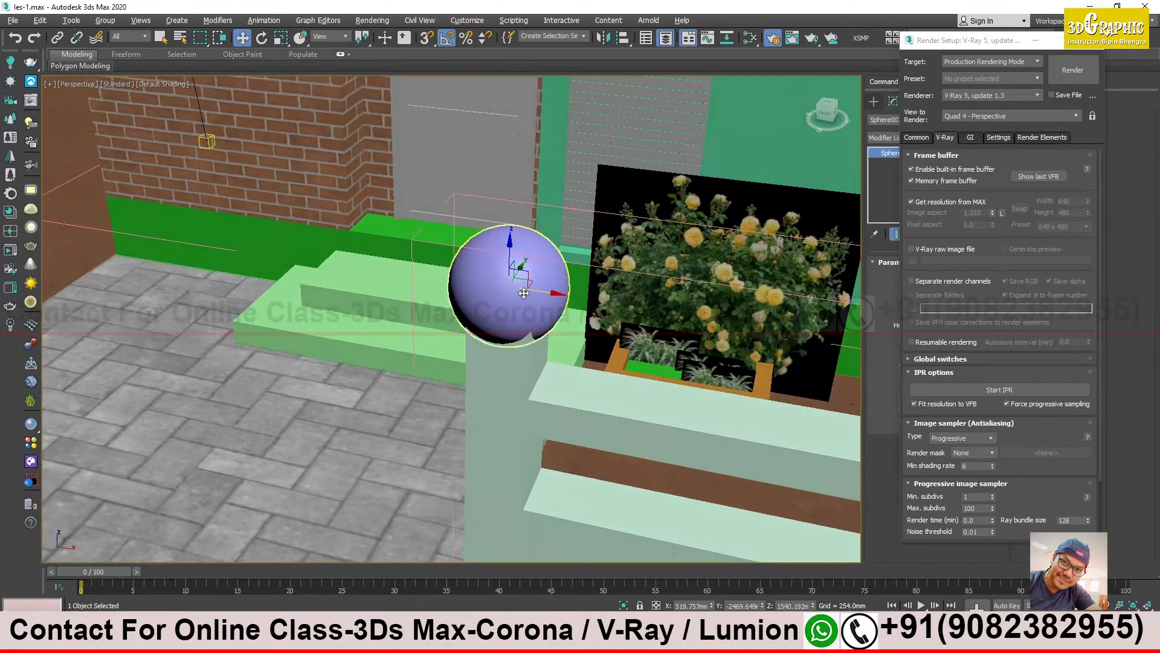
{"action": "left_click", "coordinate": [1036, 41]}
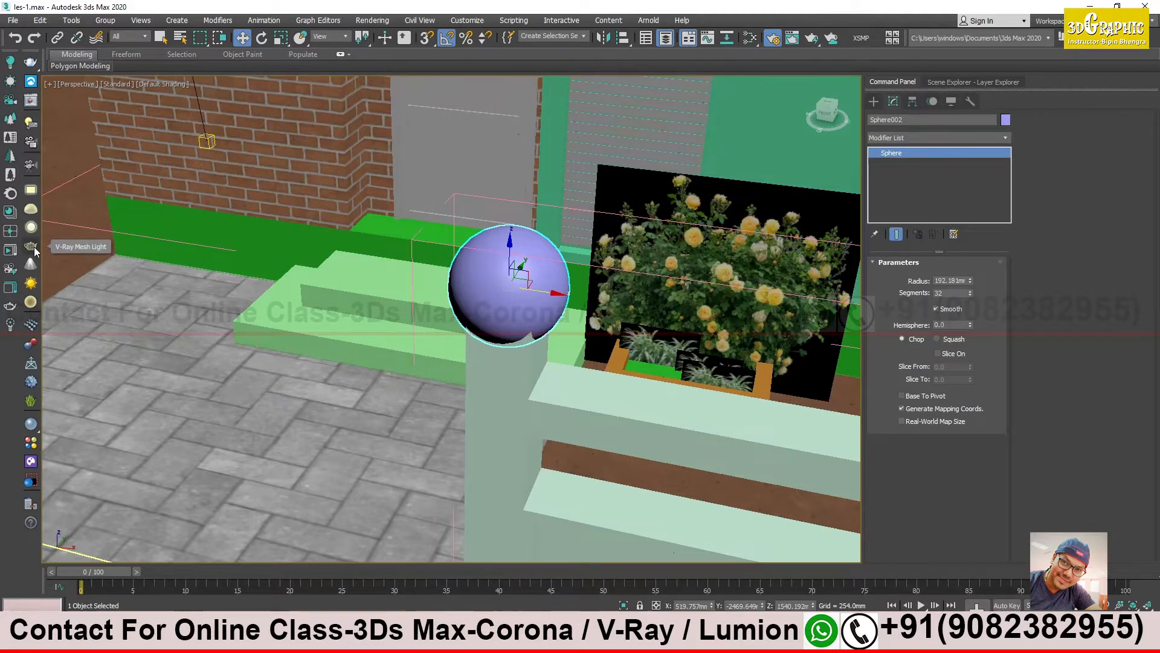
- Create a small teapot primitive on the upper fence rail beside the gate post with the purple sphere
{"action": "scroll", "coordinate": [553, 272], "scroll_direction": "down", "scroll_amount": 4}
{"action": "middle_click_drag", "start_coordinate": [554, 272], "coordinate": [570, 278], "text": "alt"}
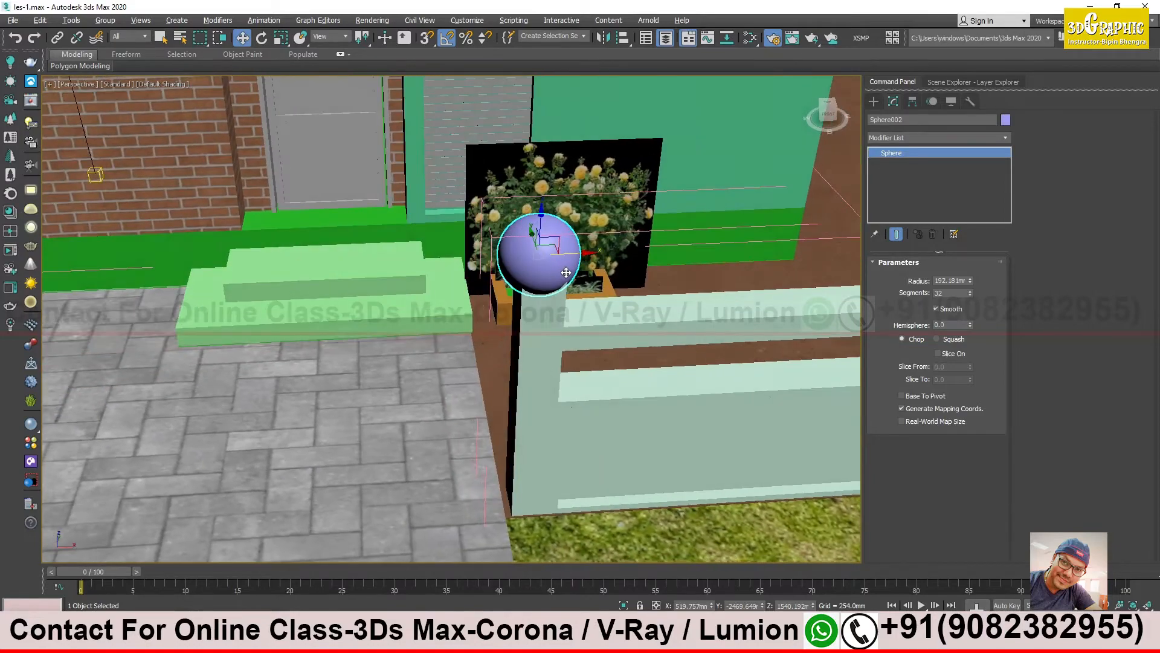
{"action": "left_click", "coordinate": [874, 101]}
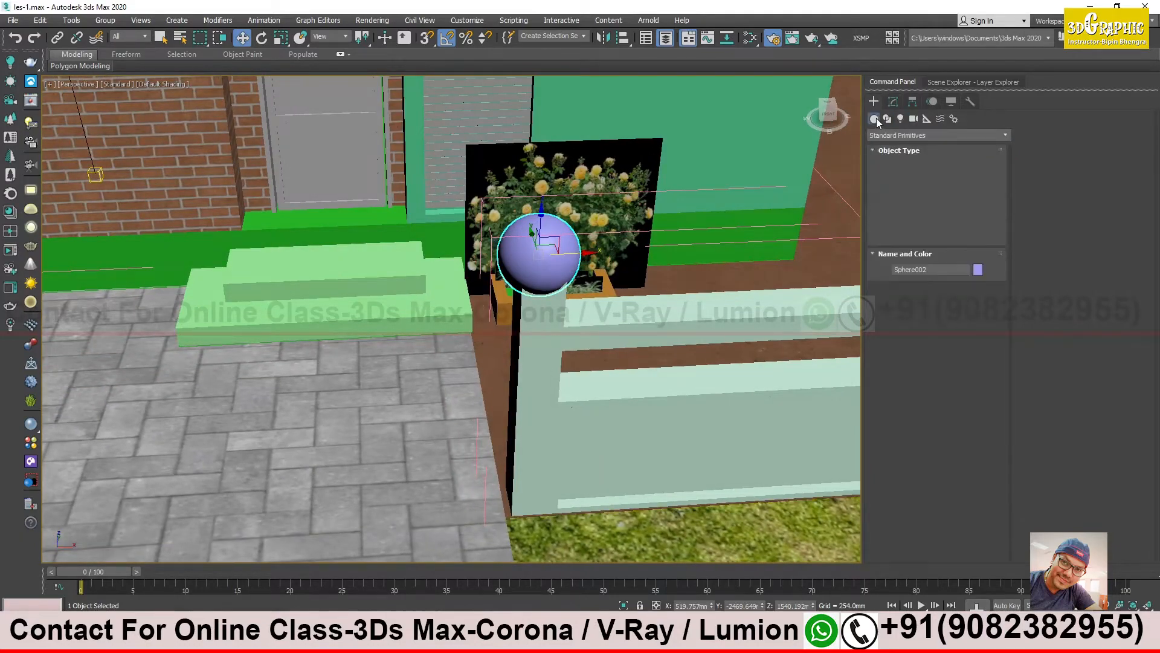
{"action": "left_click", "coordinate": [875, 119]}
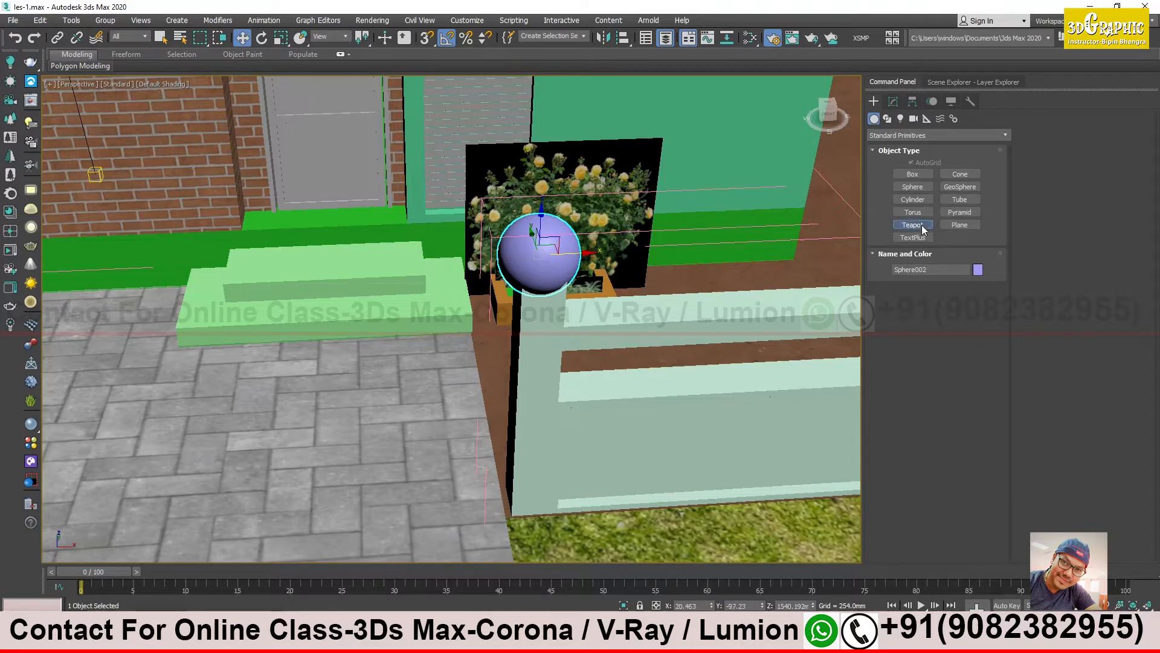
{"action": "left_click", "coordinate": [913, 225]}
{"action": "middle_click_drag", "start_coordinate": [696, 338], "coordinate": [689, 296], "text": "alt"}
{"action": "left_click_drag", "start_coordinate": [713, 283], "coordinate": [731, 302]}
{"action": "key", "text": "w"}
{"action": "middle_click_drag", "start_coordinate": [731, 302], "coordinate": [640, 319], "text": "alt"}
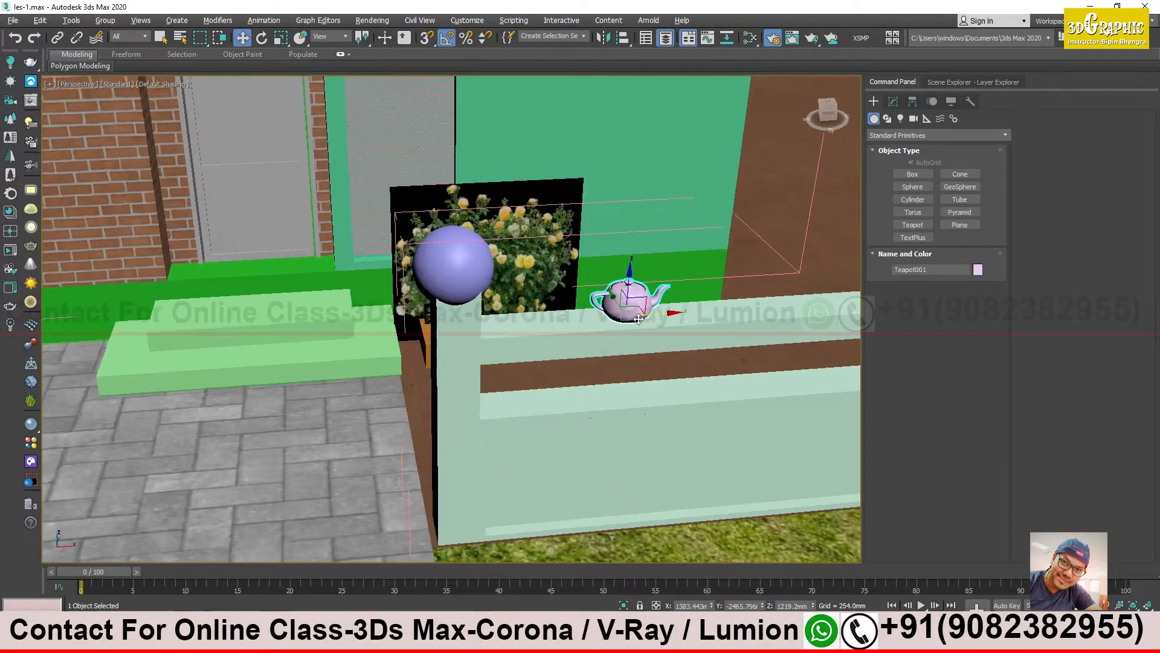
- Select the purple sphere and the teapot together and convert both into V-Ray mesh lights
{"action": "scroll", "coordinate": [640, 319], "scroll_direction": "up", "scroll_amount": 3}
{"action": "scroll", "coordinate": [477, 269], "scroll_direction": "up", "scroll_amount": 5}
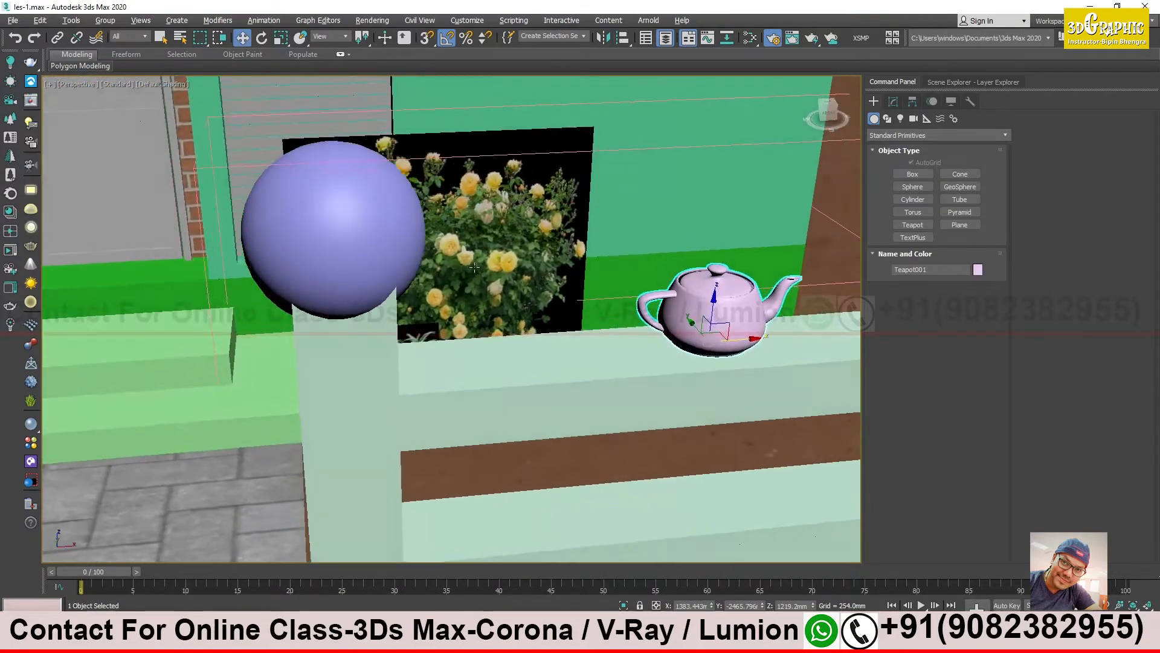
{"action": "middle_click_drag", "start_coordinate": [474, 267], "coordinate": [486, 271], "text": "alt"}
{"action": "left_click", "coordinate": [396, 236]}
{"action": "middle_click_drag", "start_coordinate": [397, 237], "coordinate": [532, 250]}
{"action": "middle_click_drag", "start_coordinate": [634, 281], "coordinate": [520, 266]}
{"action": "left_click", "coordinate": [718, 285], "text": "ctrl"}
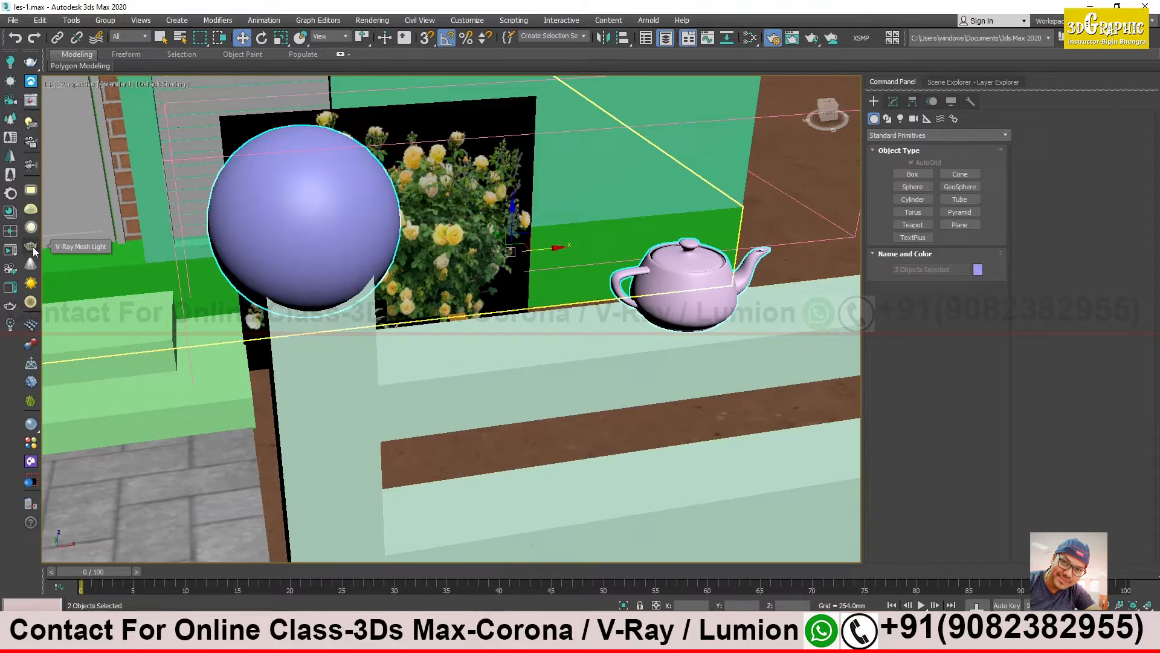
{"action": "middle_click_drag", "start_coordinate": [329, 218], "coordinate": [491, 246]}
{"action": "middle_click_drag", "start_coordinate": [429, 196], "coordinate": [420, 198]}
{"action": "scroll", "coordinate": [704, 290], "scroll_direction": "down", "scroll_amount": 3}
{"action": "middle_click_drag", "start_coordinate": [752, 277], "coordinate": [757, 294], "text": "alt"}
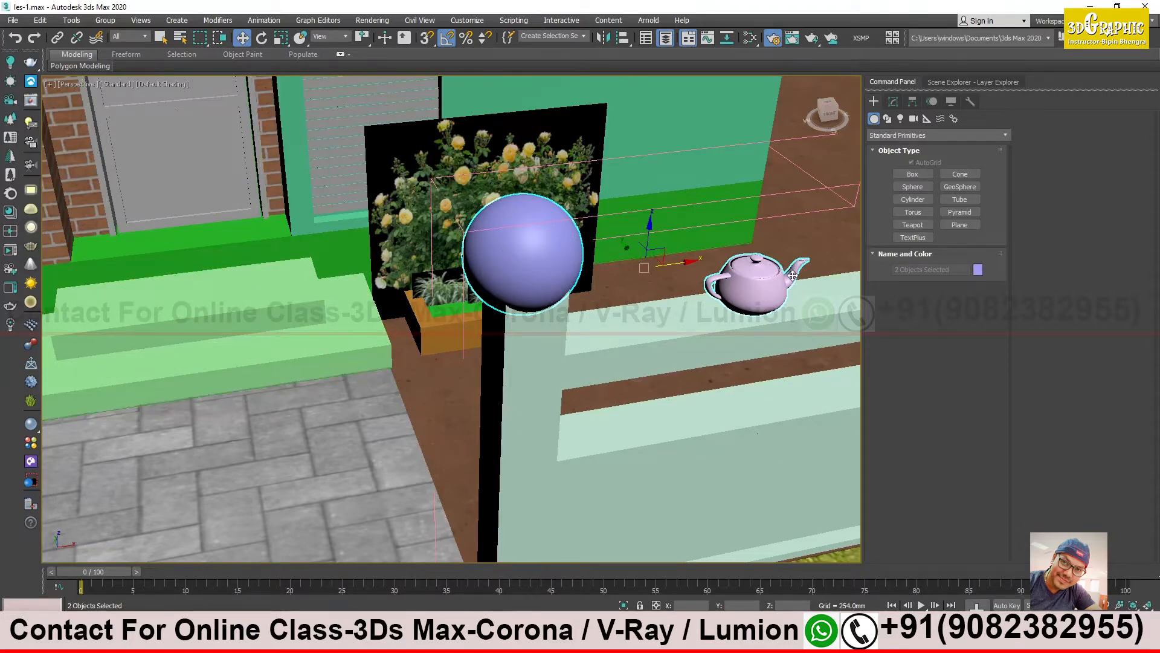
{"action": "left_click", "coordinate": [32, 248]}
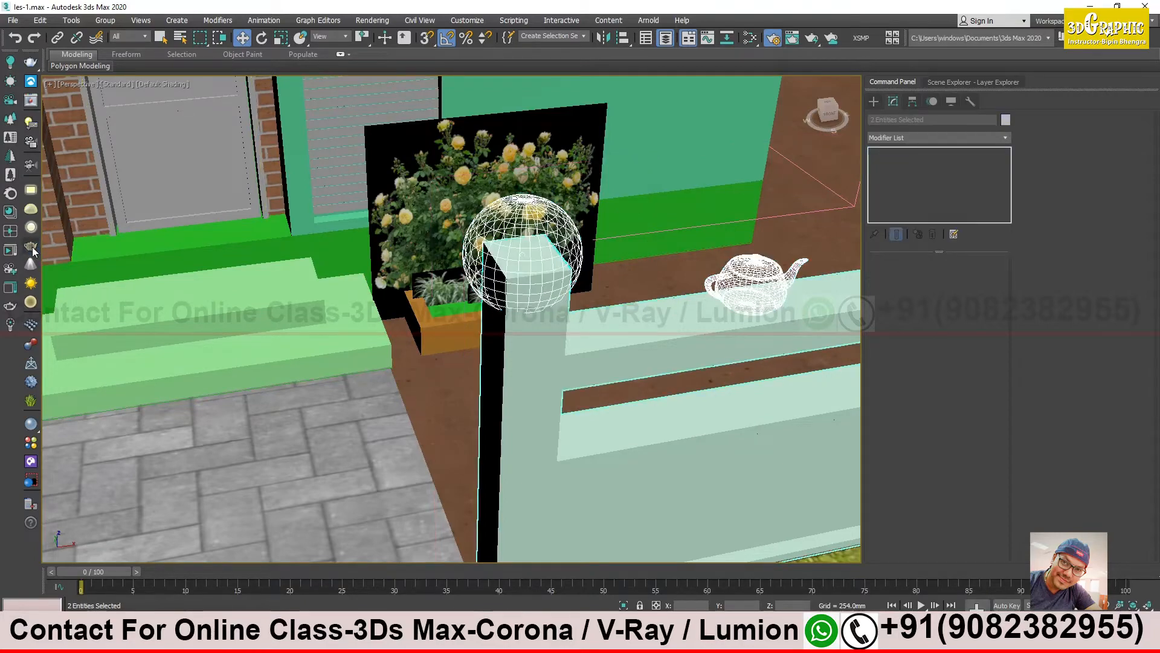
- Open the fence group and select the spherical mesh light on the gate post inside it
{"action": "middle_click_drag", "start_coordinate": [661, 307], "coordinate": [585, 329], "text": "alt"}
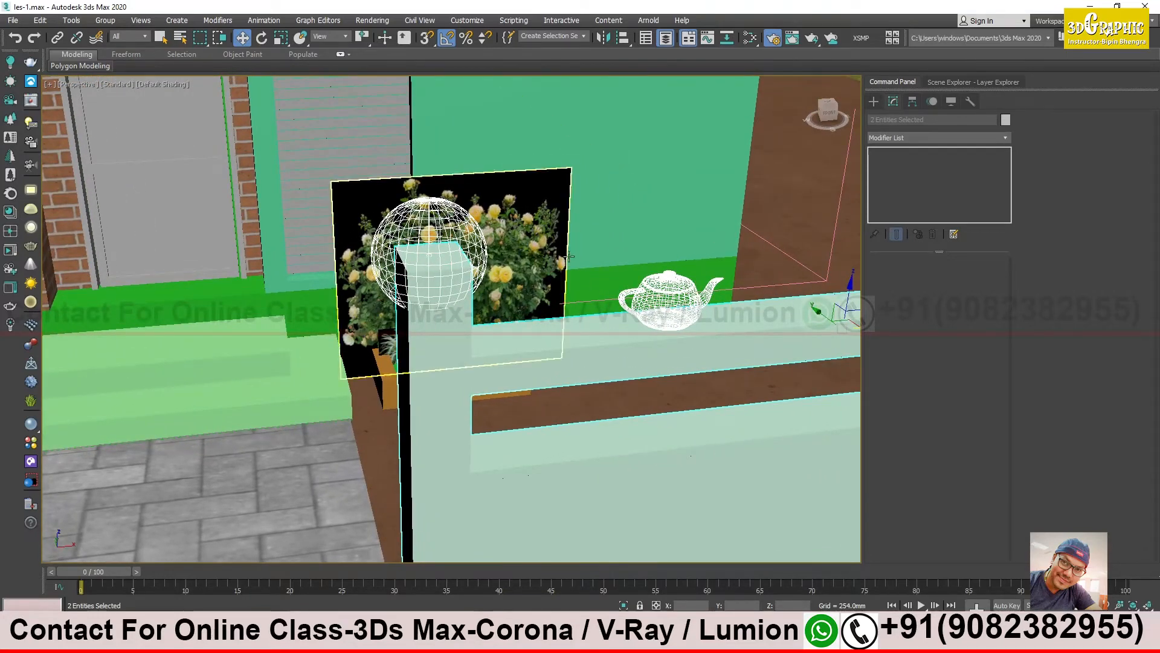
{"action": "left_click", "coordinate": [438, 223]}
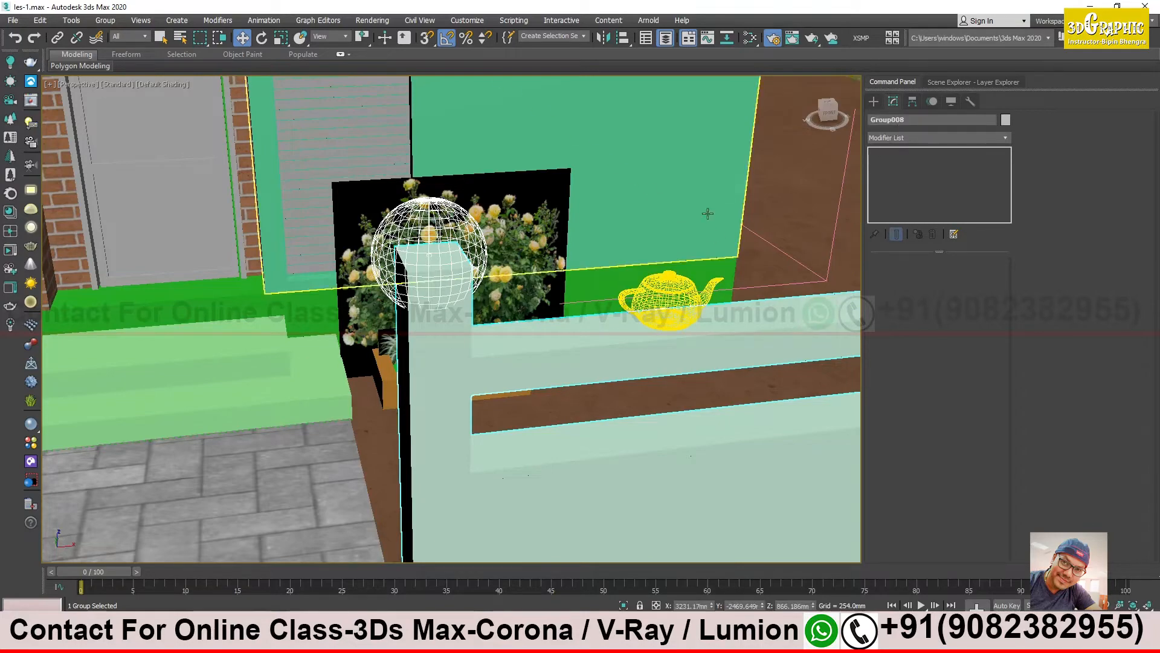
{"action": "middle_click_drag", "start_coordinate": [596, 290], "coordinate": [571, 234], "text": "alt"}
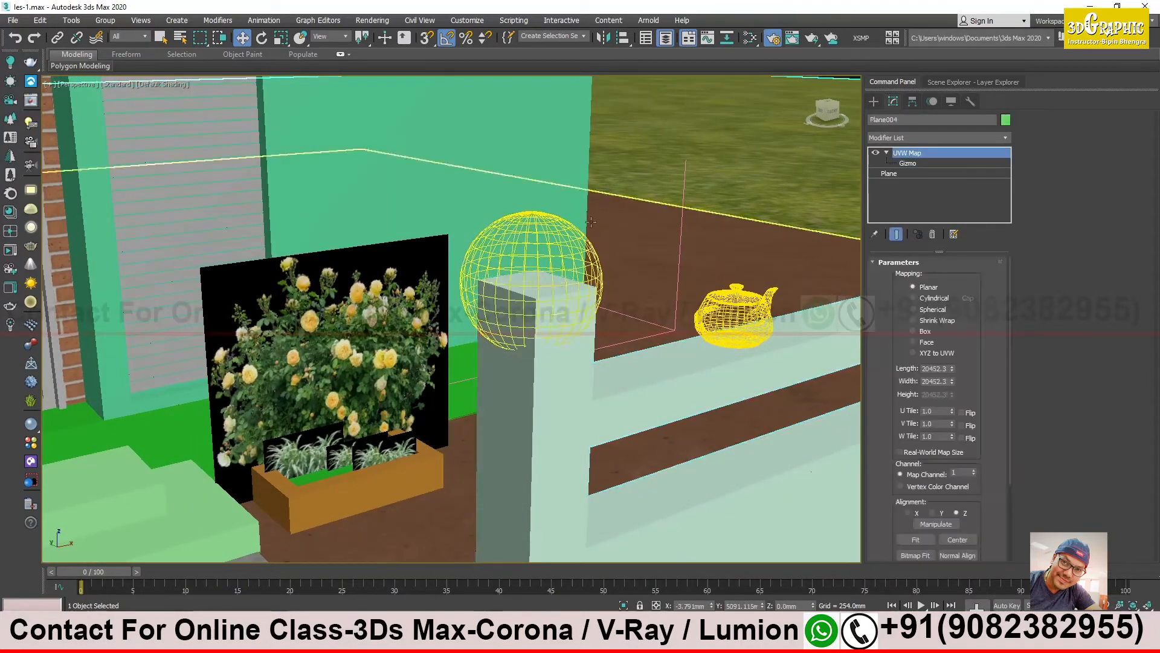
{"action": "left_click", "coordinate": [105, 20]}
{"action": "left_click", "coordinate": [113, 72]}
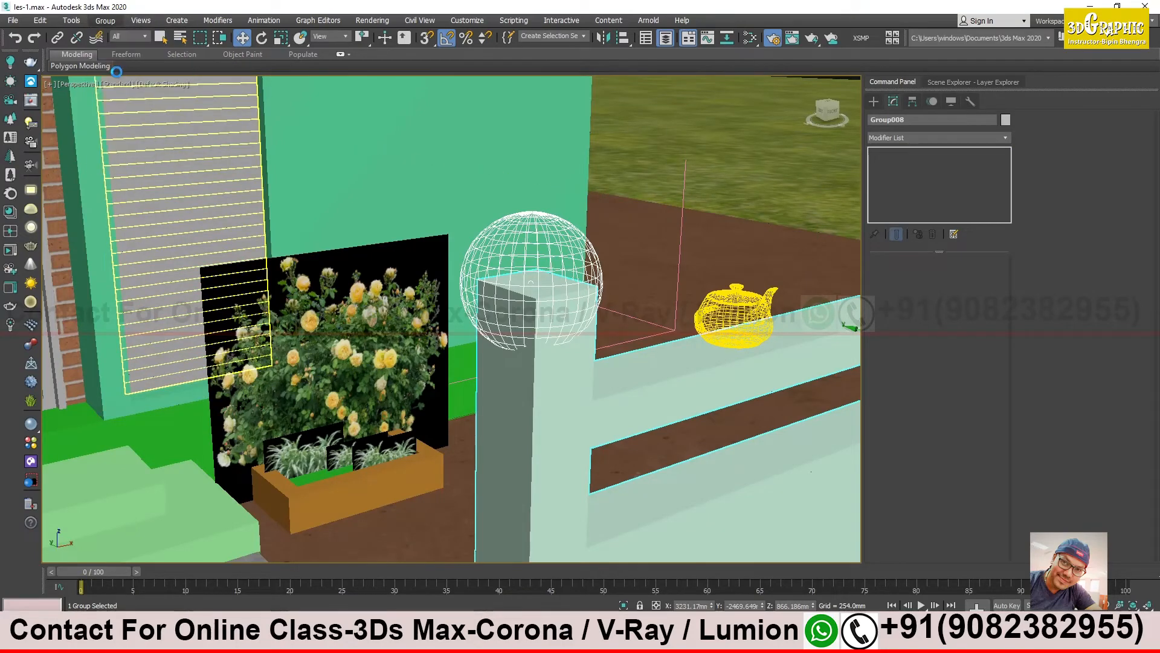
{"action": "left_click", "coordinate": [532, 213]}
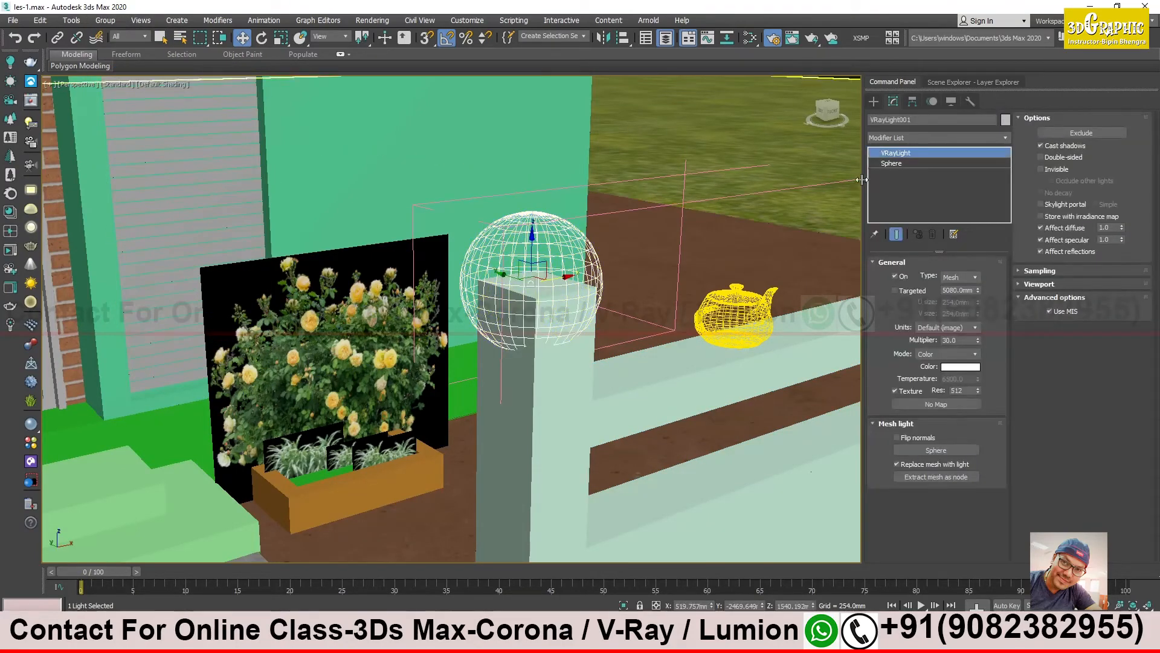
- Reduce the radius of the mesh light's base sphere and raise the light so it rests on top of the gate post
{"action": "left_click", "coordinate": [905, 163]}
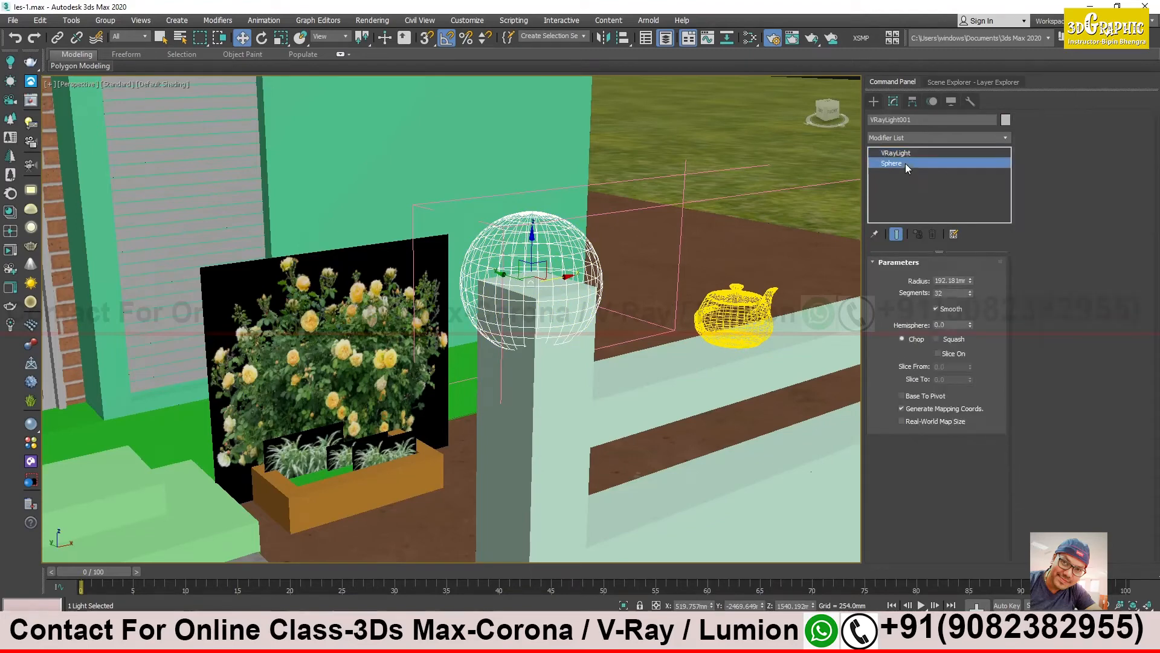
{"action": "mouse_move", "coordinate": [971, 280]}
{"action": "left_mouse_down"}
{"action": "mouse_move", "coordinate": [972, 269]}
{"action": "mouse_move", "coordinate": [974, 301]}
{"action": "left_mouse_up"}
{"action": "left_click", "coordinate": [912, 154]}
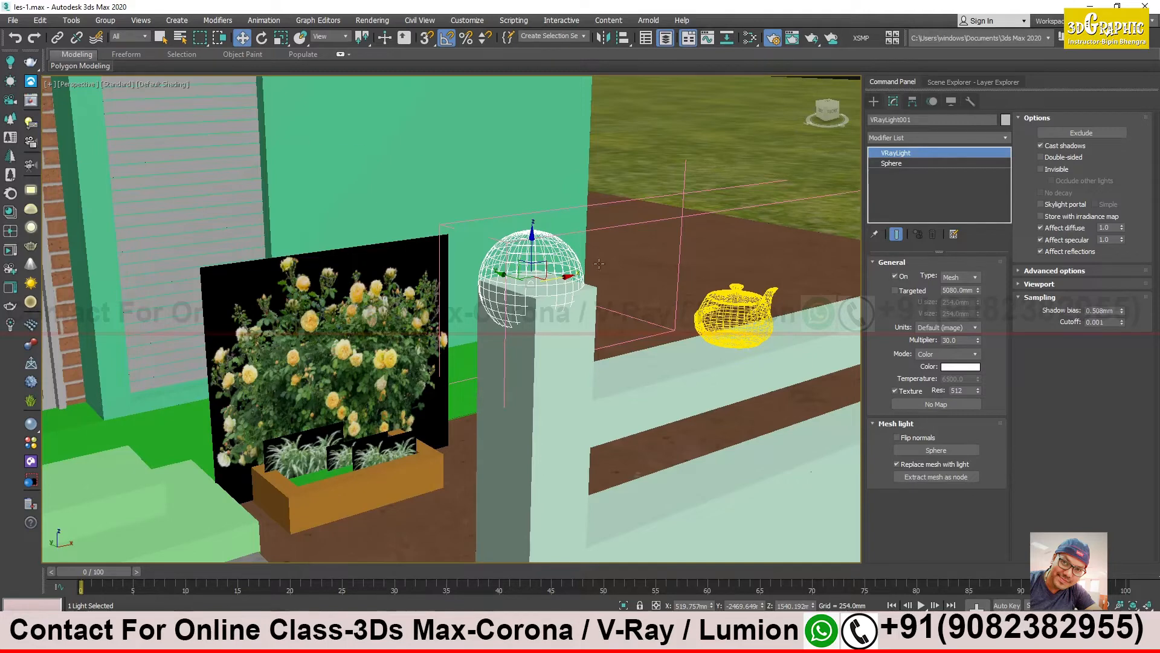
{"action": "left_click_drag", "start_coordinate": [532, 240], "coordinate": [533, 193]}
- Rename the spherical V-Ray light as "mesh light"
{"action": "left_click", "coordinate": [895, 234]}
{"action": "left_click", "coordinate": [915, 123]}
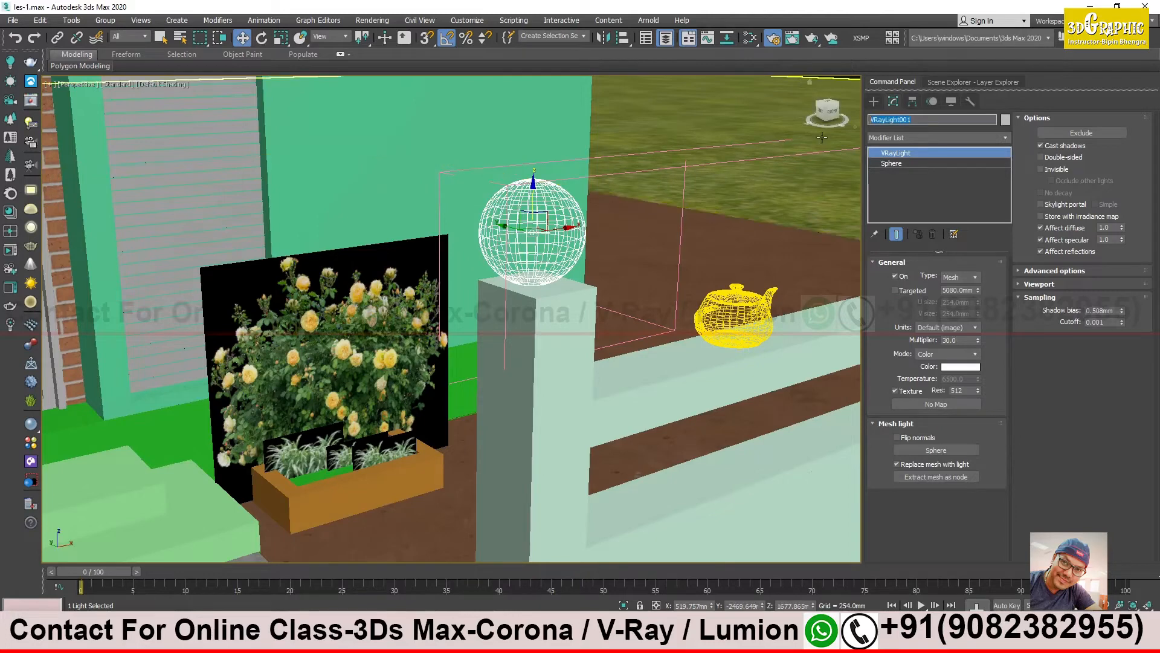
{"action": "type", "text": "mesh light"}
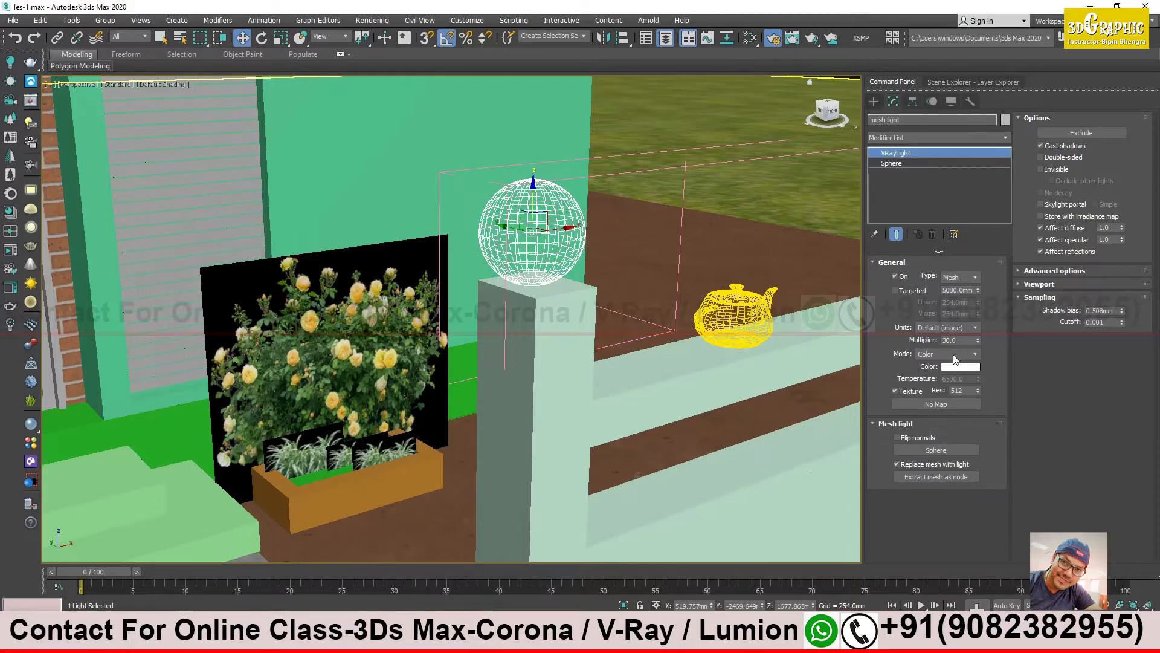
- Run an interactive render to compare the spherical and teapot mesh lights on the fence
{"action": "middle_click_drag", "start_coordinate": [694, 315], "coordinate": [470, 414], "text": "alt"}
{"action": "middle_click_drag", "start_coordinate": [520, 279], "coordinate": [635, 270]}
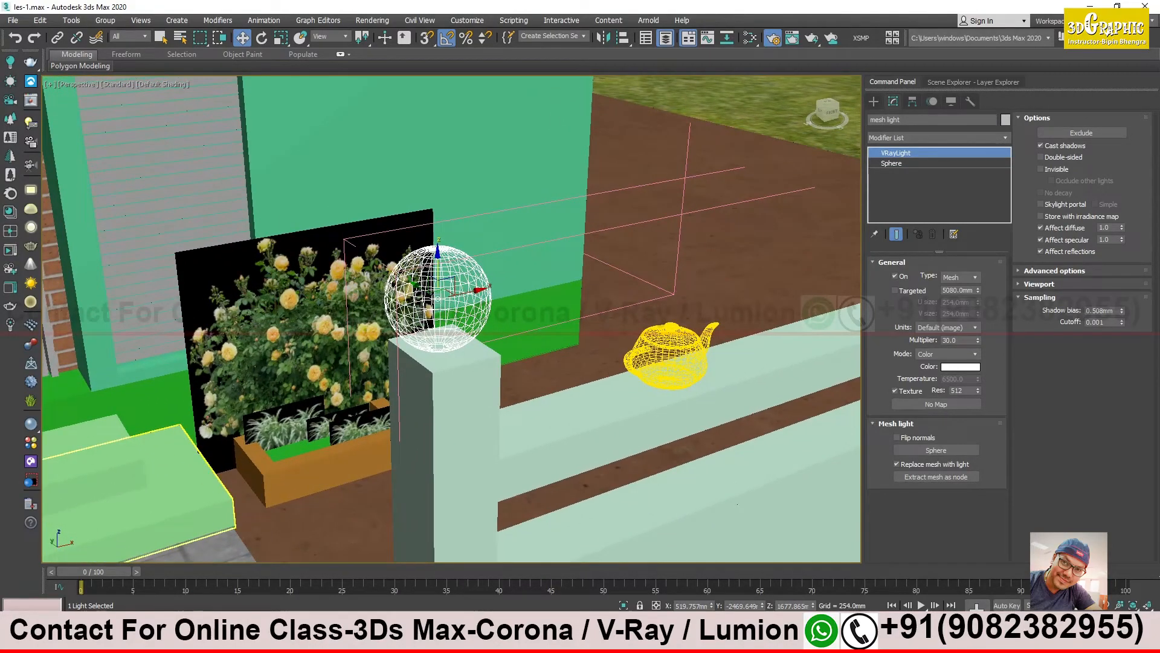
{"action": "left_click", "coordinate": [375, 640]}
{"action": "left_click_drag", "start_coordinate": [610, 109], "coordinate": [922, 101]}
{"action": "left_click", "coordinate": [913, 129]}
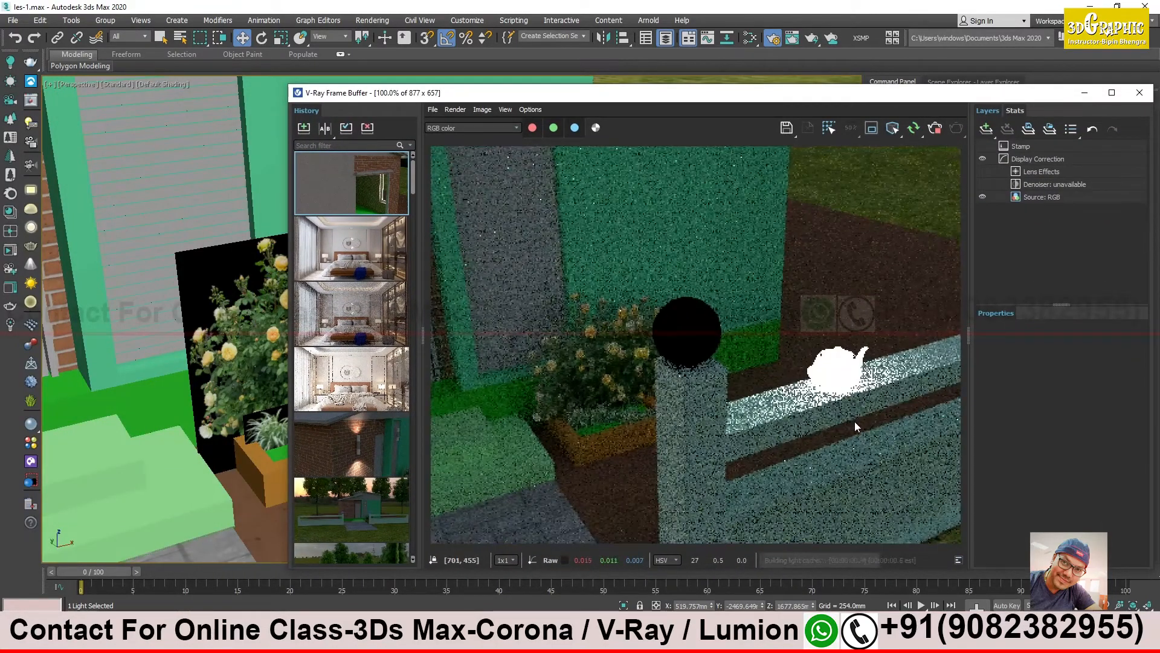
- Stop the interactive render, move the frame buffer clear of the fence, and close the open fence group
{"action": "left_click_drag", "start_coordinate": [1067, 93], "coordinate": [975, 311]}
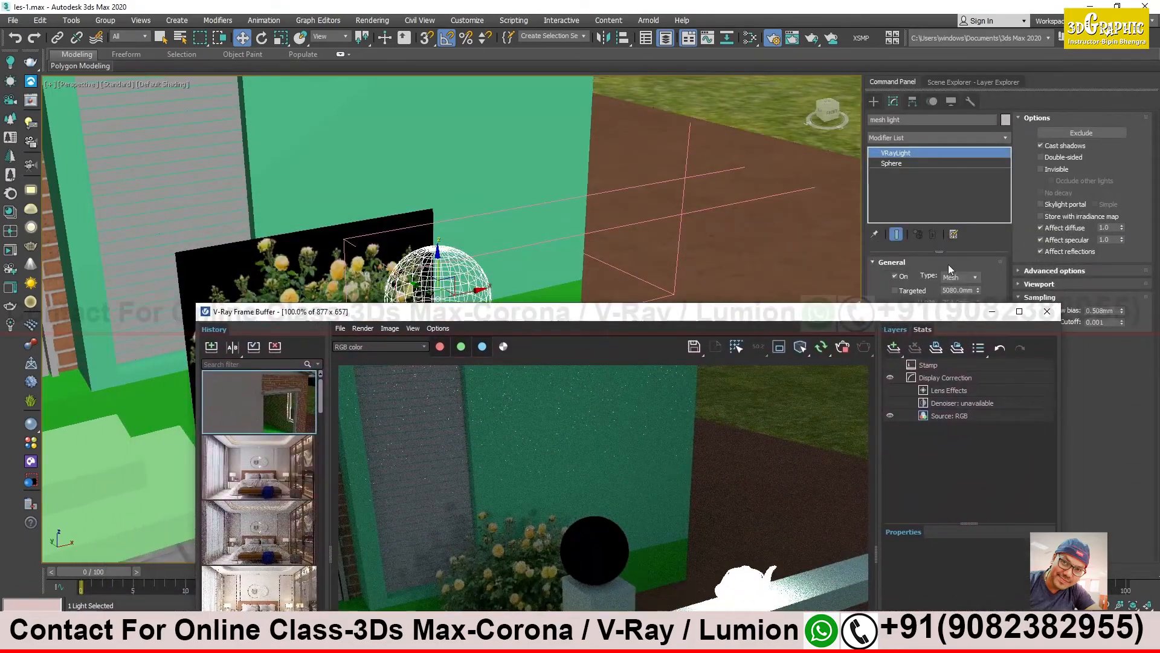
{"action": "left_click_drag", "start_coordinate": [883, 314], "coordinate": [852, 493]}
{"action": "left_click", "coordinate": [129, 37]}
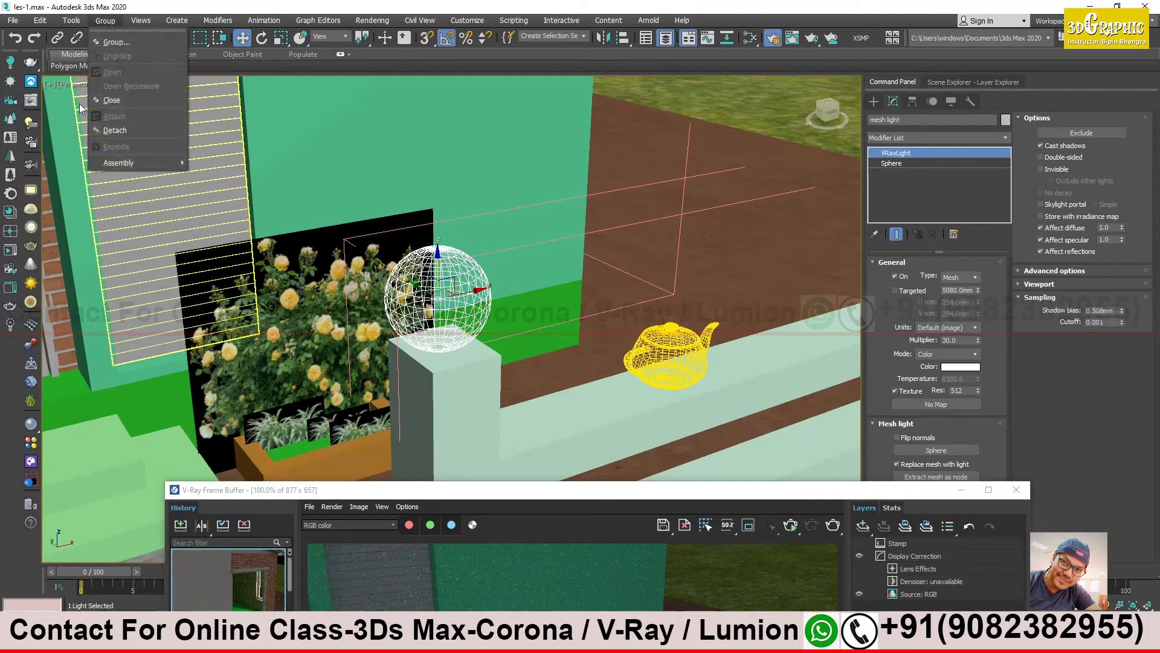
{"action": "left_click", "coordinate": [450, 264]}
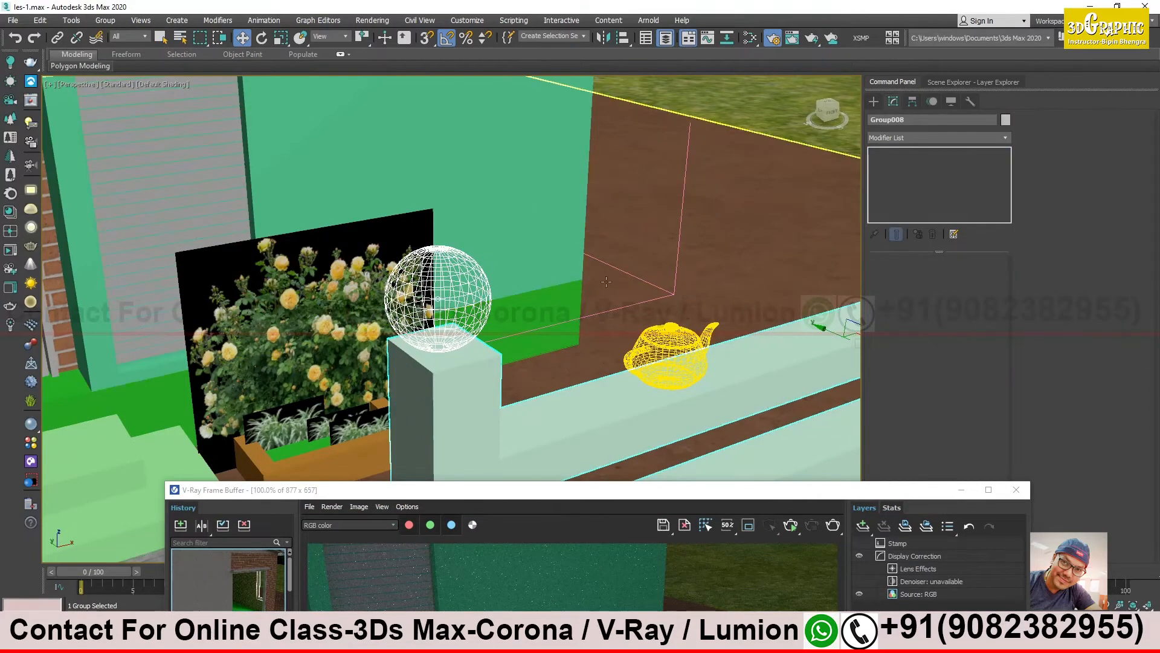
- Render the closed fence group interactively to check how its spherical light behaves beside the ungrouped teapot light, and stop the render
{"action": "left_click", "coordinate": [677, 342]}
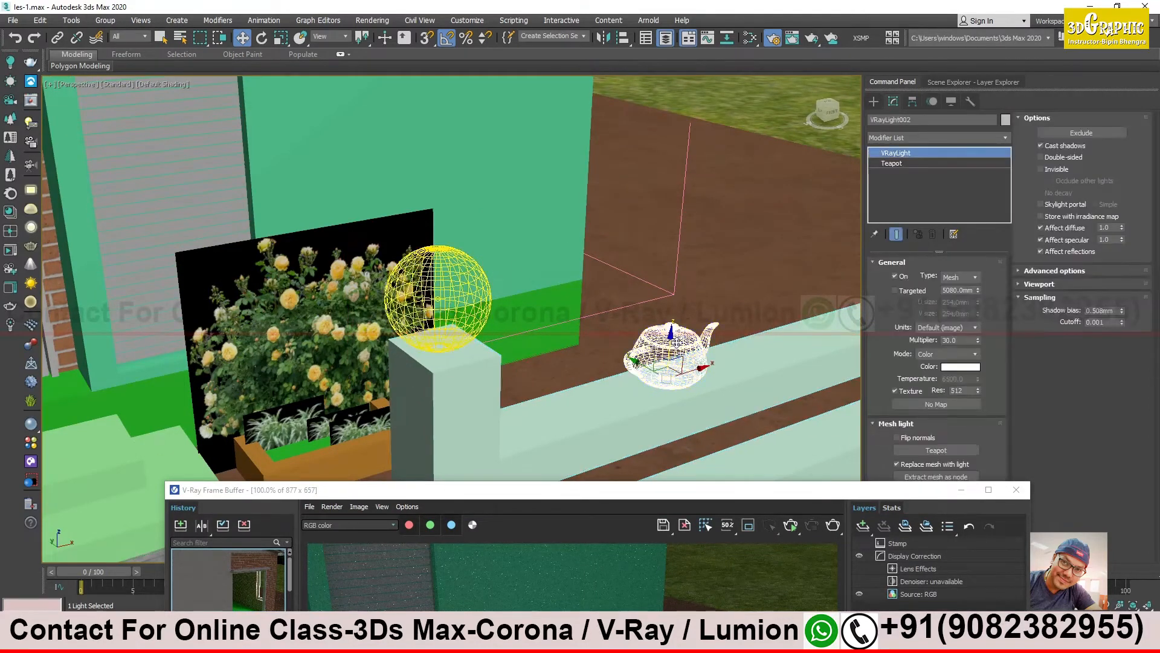
{"action": "left_click", "coordinate": [465, 297]}
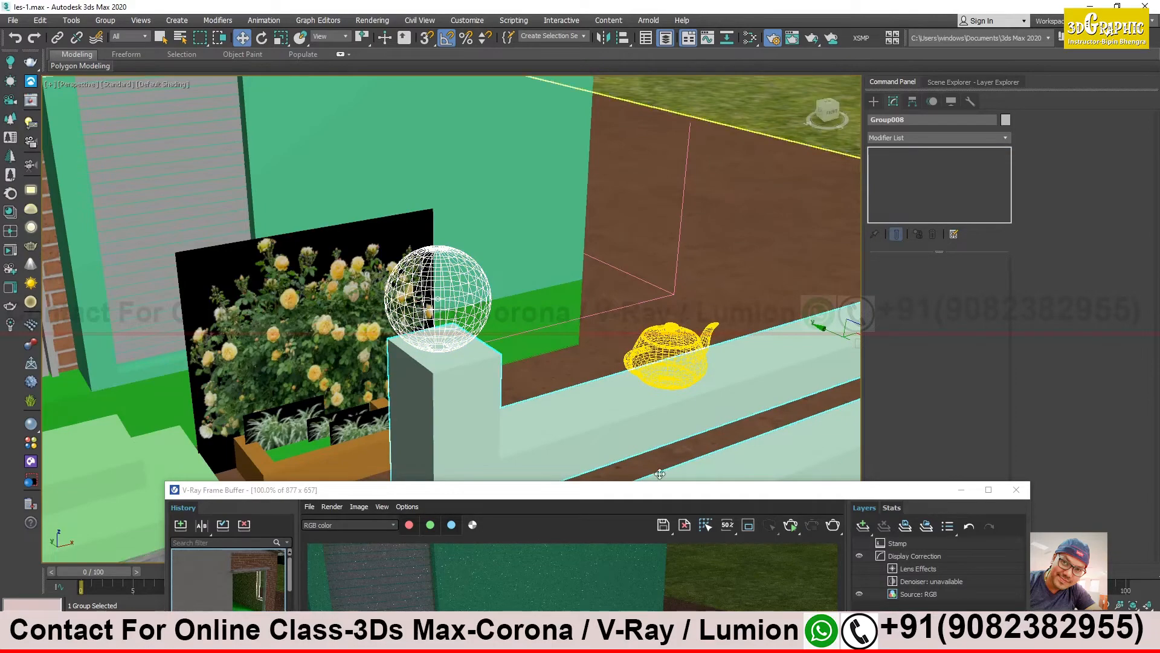
{"action": "left_click_drag", "start_coordinate": [685, 488], "coordinate": [624, 215]}
{"action": "left_click", "coordinate": [729, 252]}
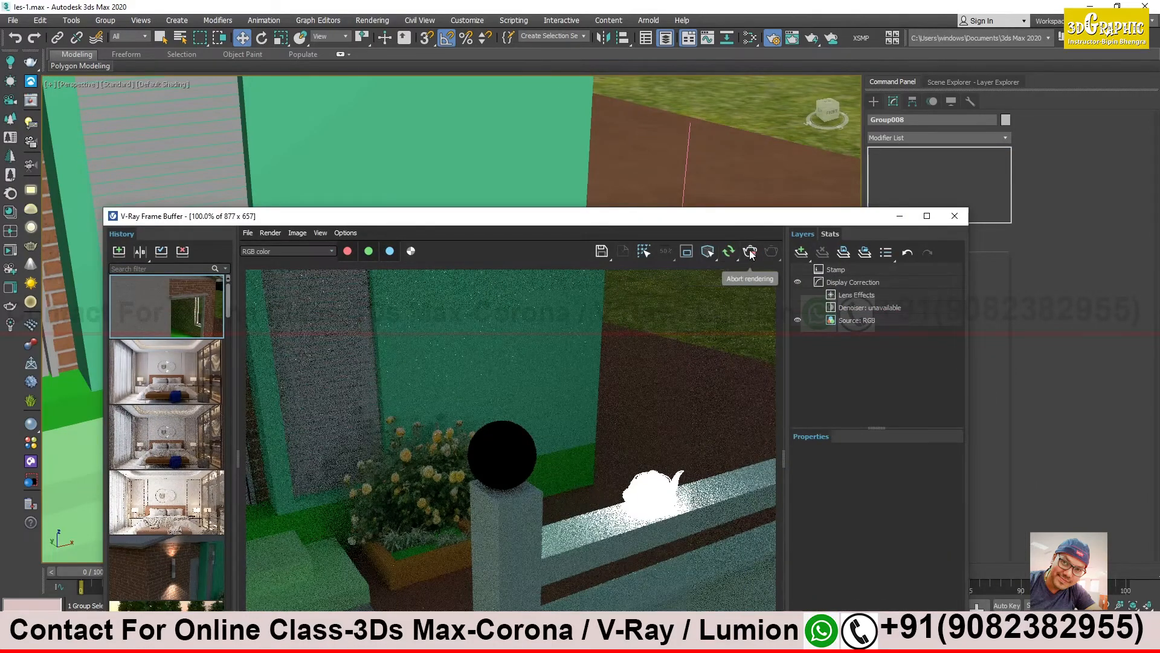
{"action": "left_click_drag", "start_coordinate": [782, 223], "coordinate": [849, 537]}
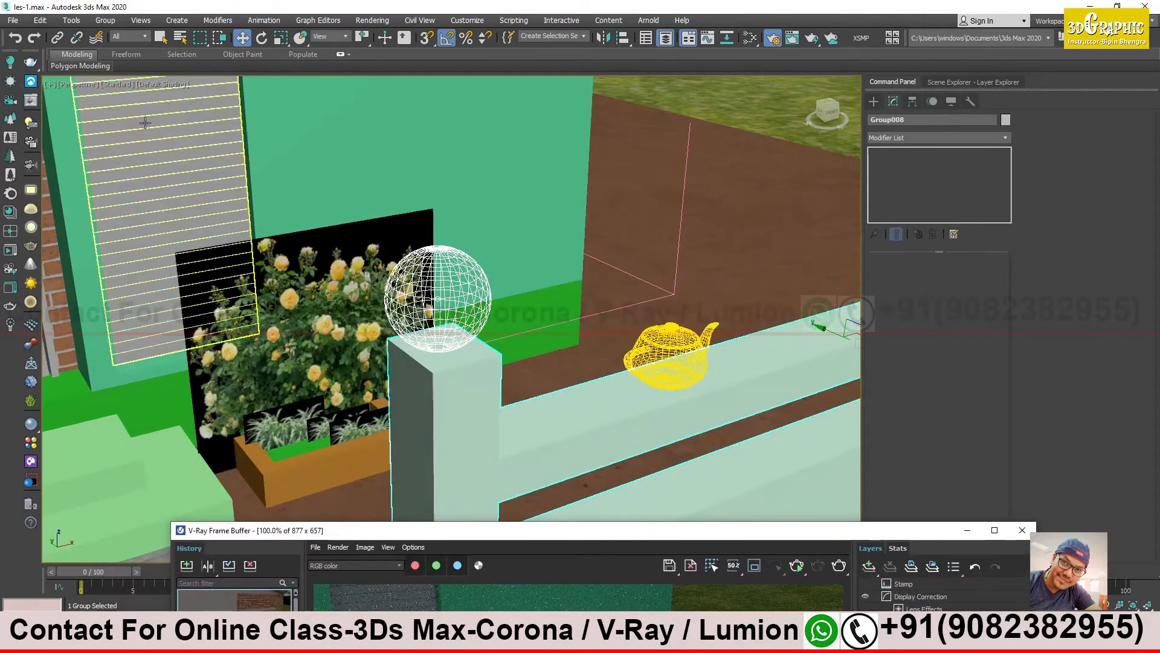
- Open the fence group and detach the spherical mesh light from it, undoing the trial moves of the light
{"action": "left_click", "coordinate": [102, 21]}
{"action": "left_click", "coordinate": [126, 67]}
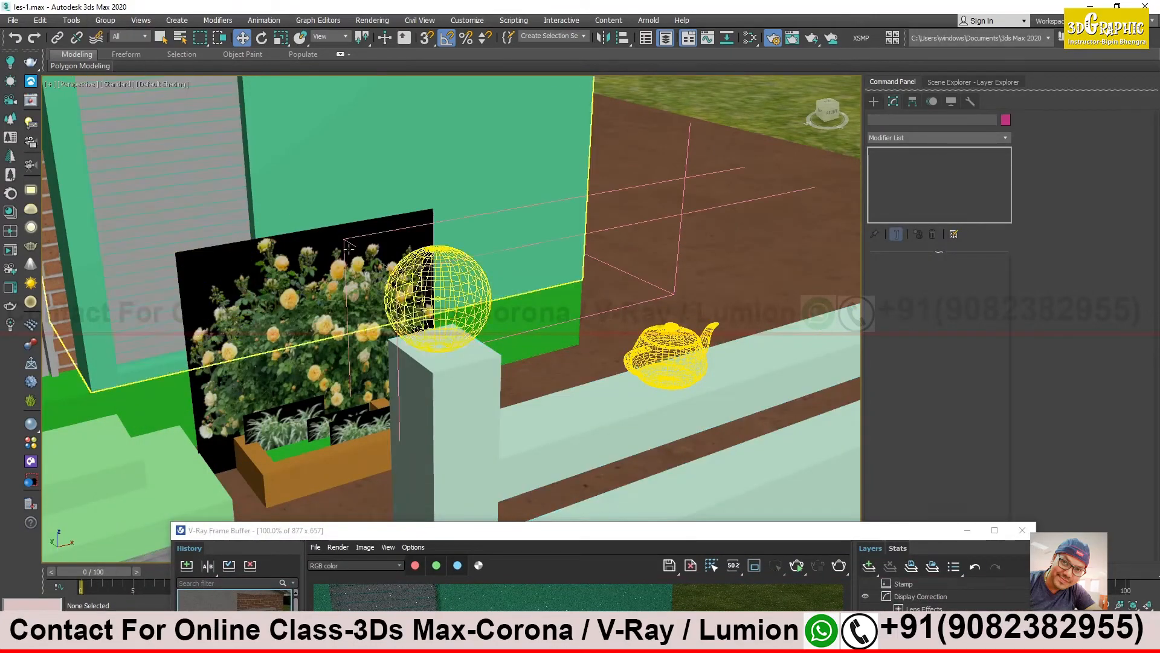
{"action": "left_click", "coordinate": [462, 284]}
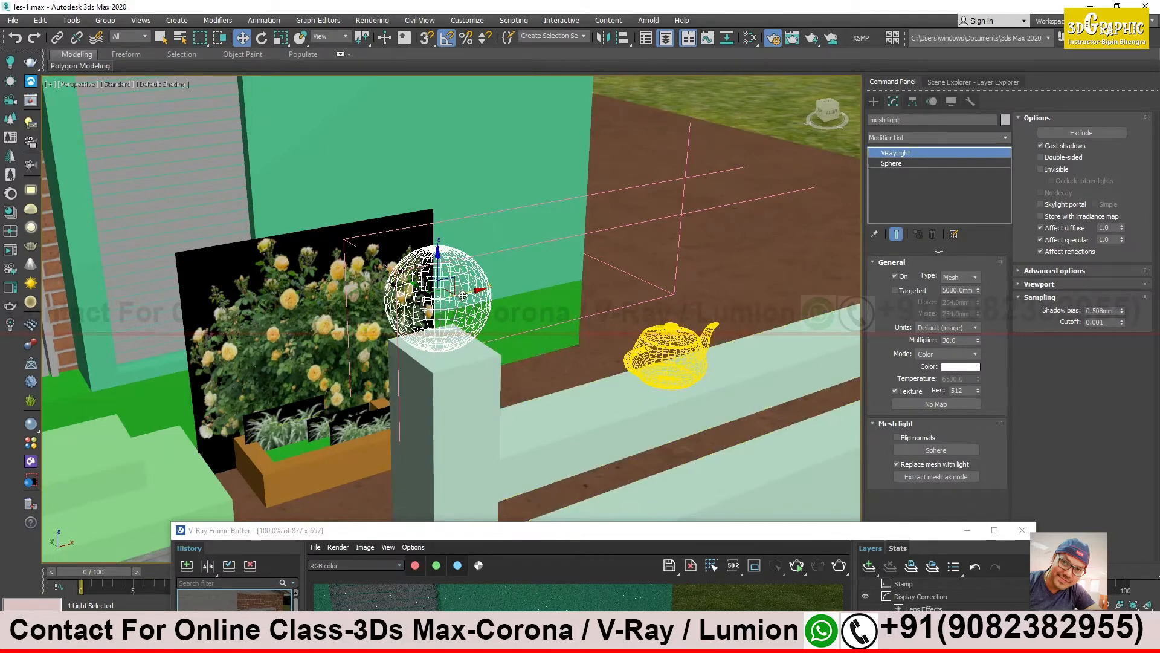
{"action": "left_click_drag", "start_coordinate": [458, 292], "coordinate": [745, 231]}
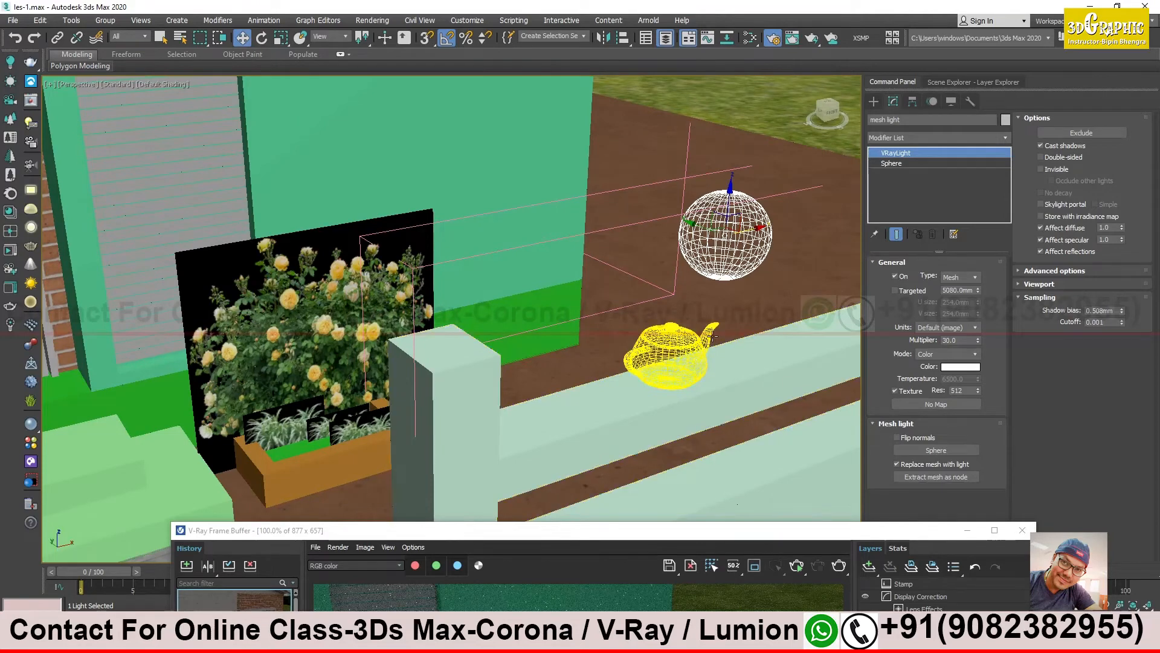
{"action": "key", "text": "ctrl+z"}
{"action": "left_click", "coordinate": [105, 20]}
{"action": "left_click", "coordinate": [132, 131]}
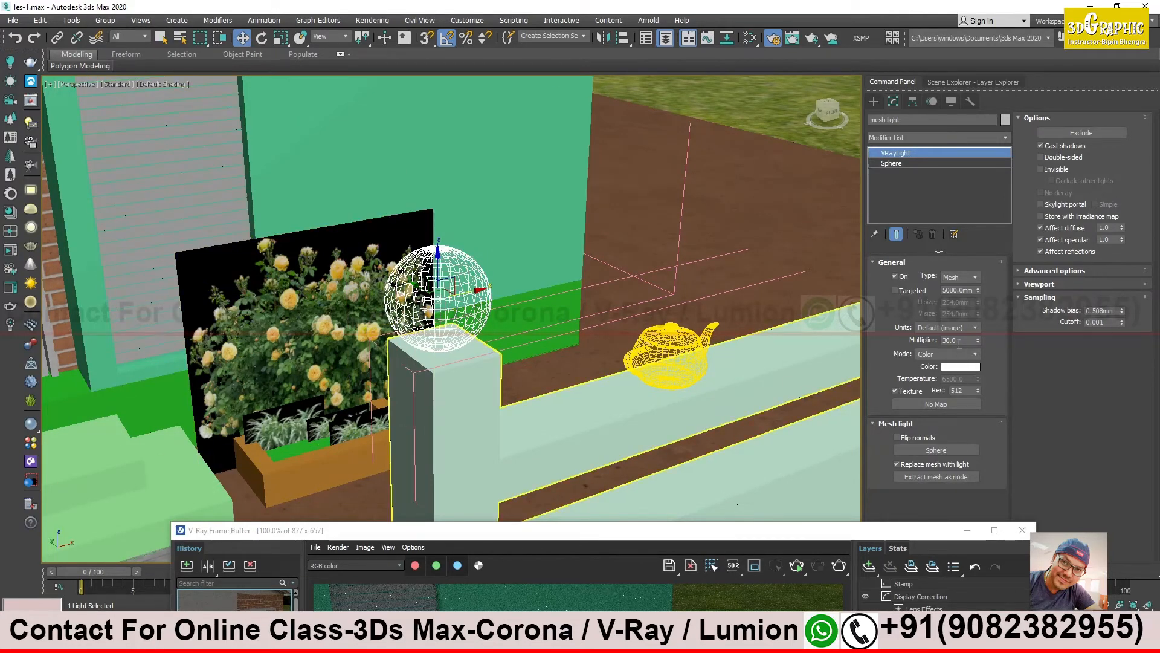
{"action": "left_click_drag", "start_coordinate": [477, 298], "coordinate": [731, 260]}
{"action": "key", "text": "ctrl+z"}
- Run an interactive render while raising the spherical mesh light clear above the gate post, and stop the render
{"action": "left_click_drag", "start_coordinate": [713, 532], "coordinate": [781, 101]}
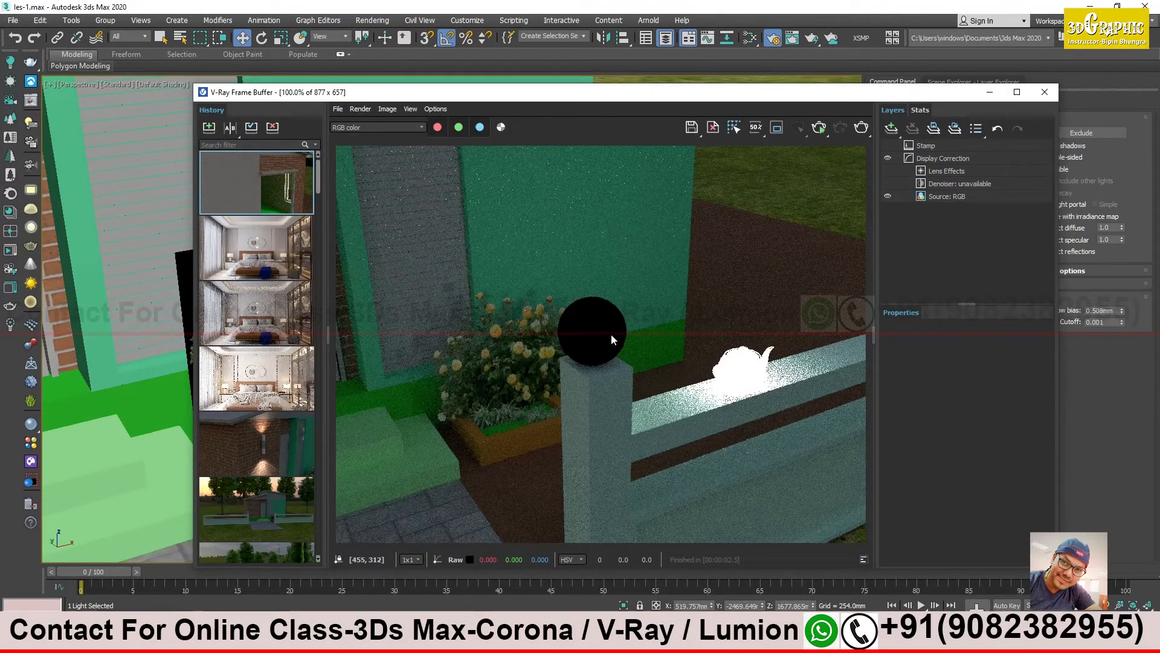
{"action": "left_click_drag", "start_coordinate": [907, 101], "coordinate": [823, 474]}
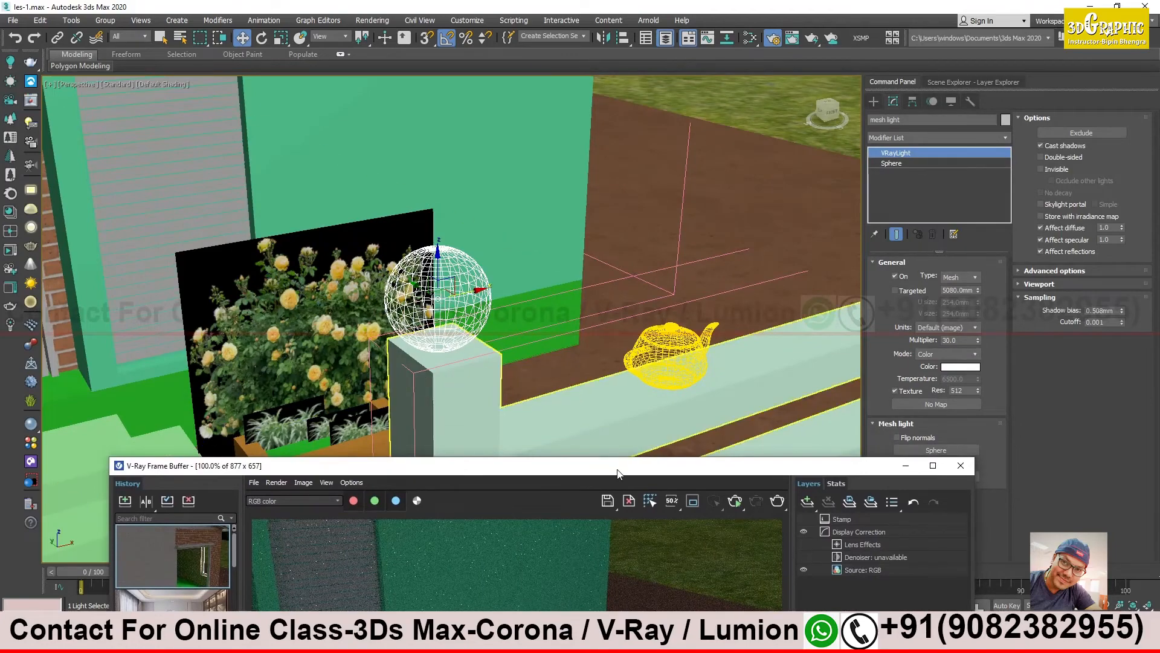
{"action": "left_click_drag", "start_coordinate": [617, 470], "coordinate": [569, 196]}
{"action": "left_click", "coordinate": [687, 228]}
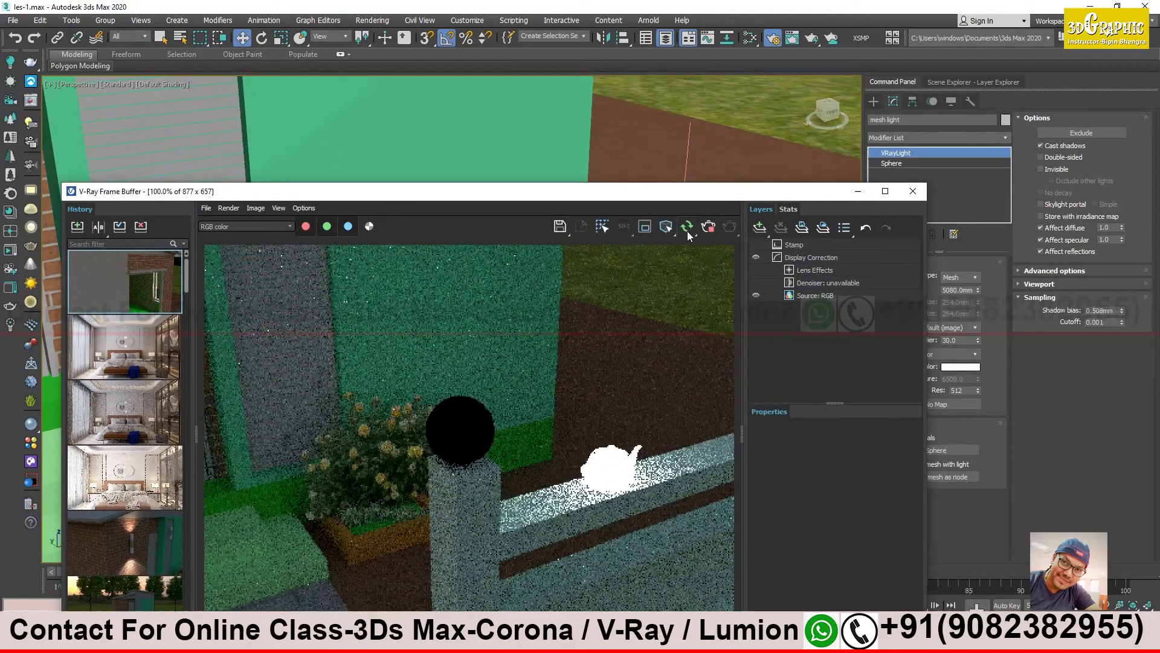
{"action": "left_click_drag", "start_coordinate": [711, 205], "coordinate": [927, 346]}
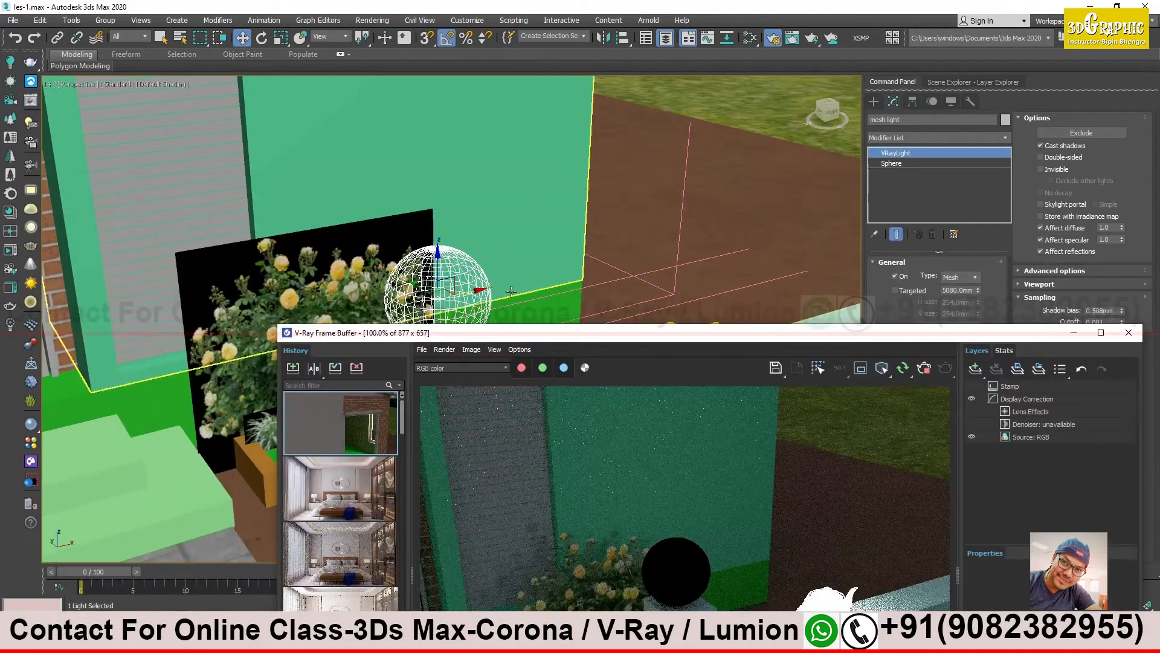
{"action": "left_click_drag", "start_coordinate": [436, 257], "coordinate": [444, 205]}
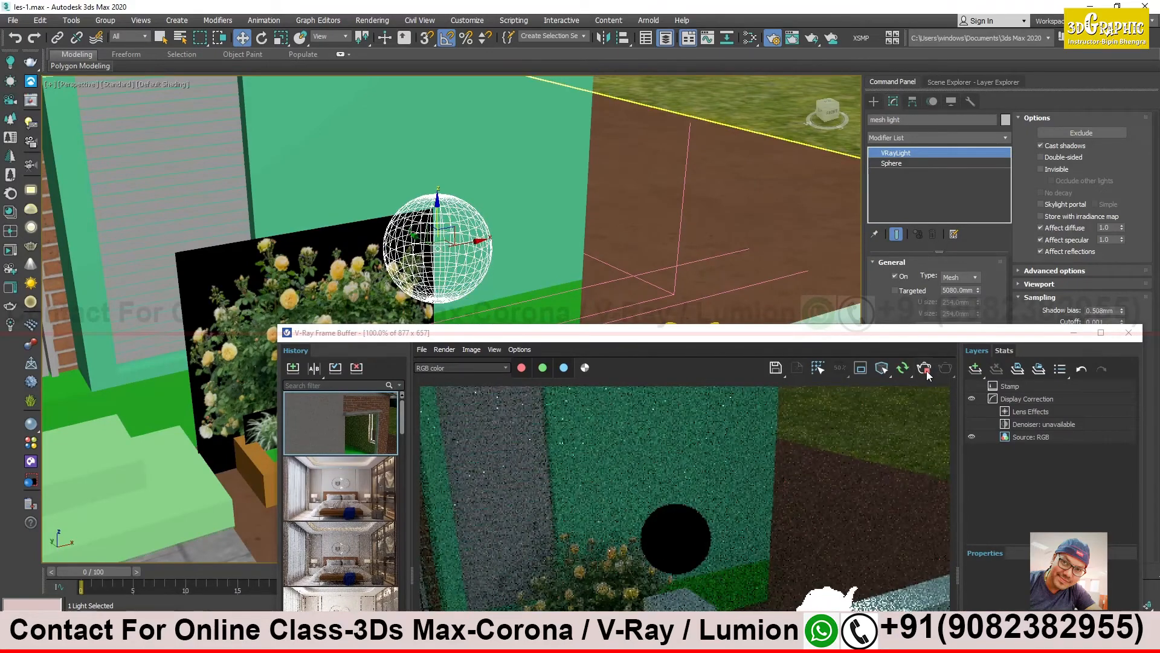
{"action": "left_click_drag", "start_coordinate": [942, 337], "coordinate": [615, 423]}
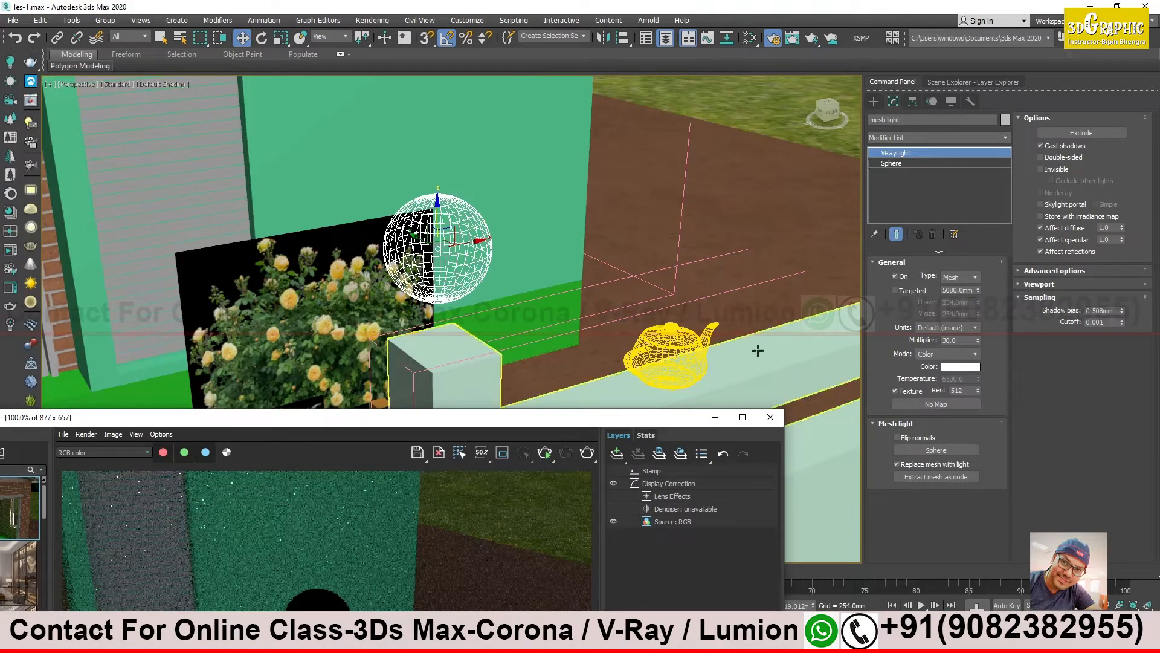
- Enlarge the spherical mesh light's base sphere to a radius of about 165 mm and test it in an interactive render
{"action": "left_click", "coordinate": [691, 341]}
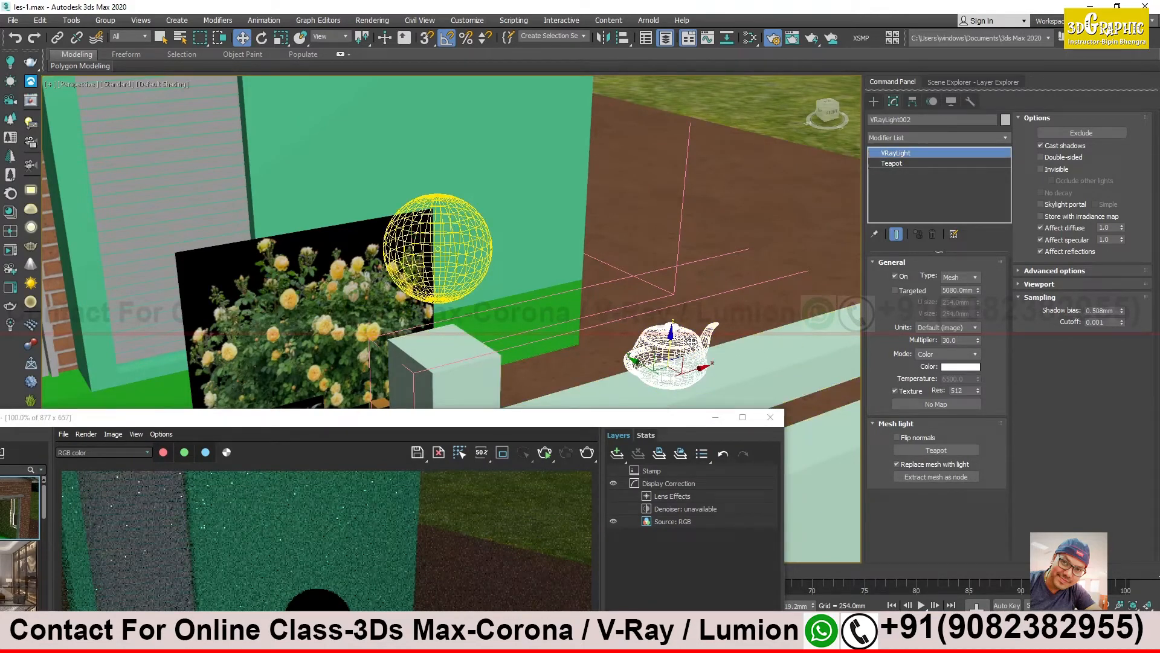
{"action": "left_click", "coordinate": [467, 233]}
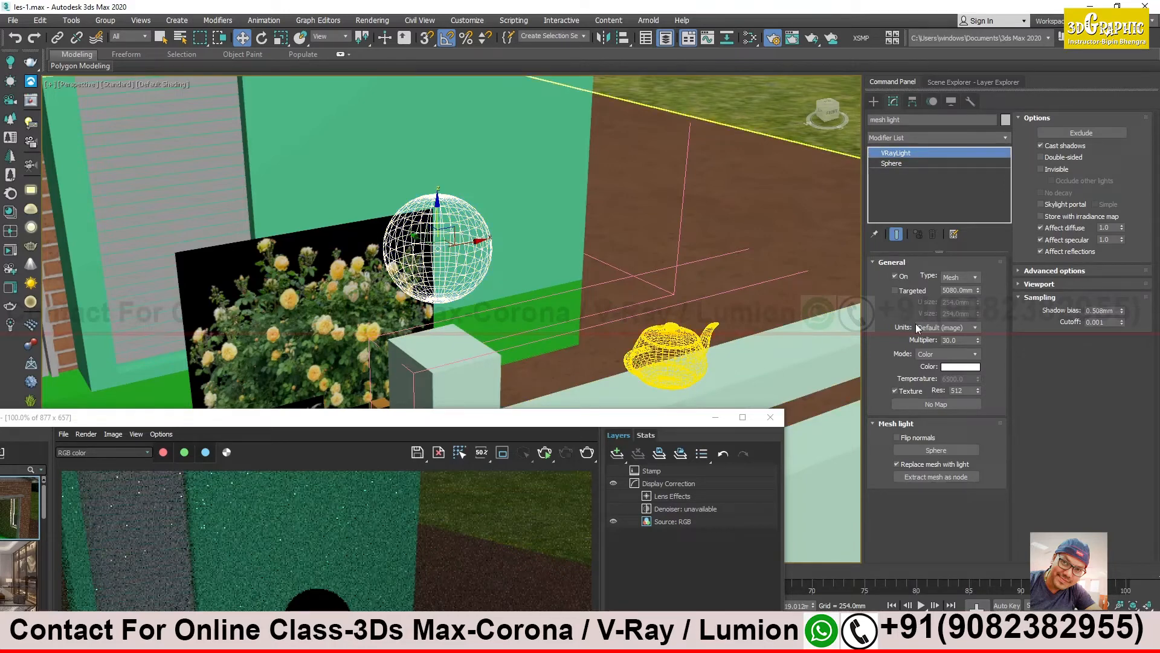
{"action": "left_click", "coordinate": [906, 165]}
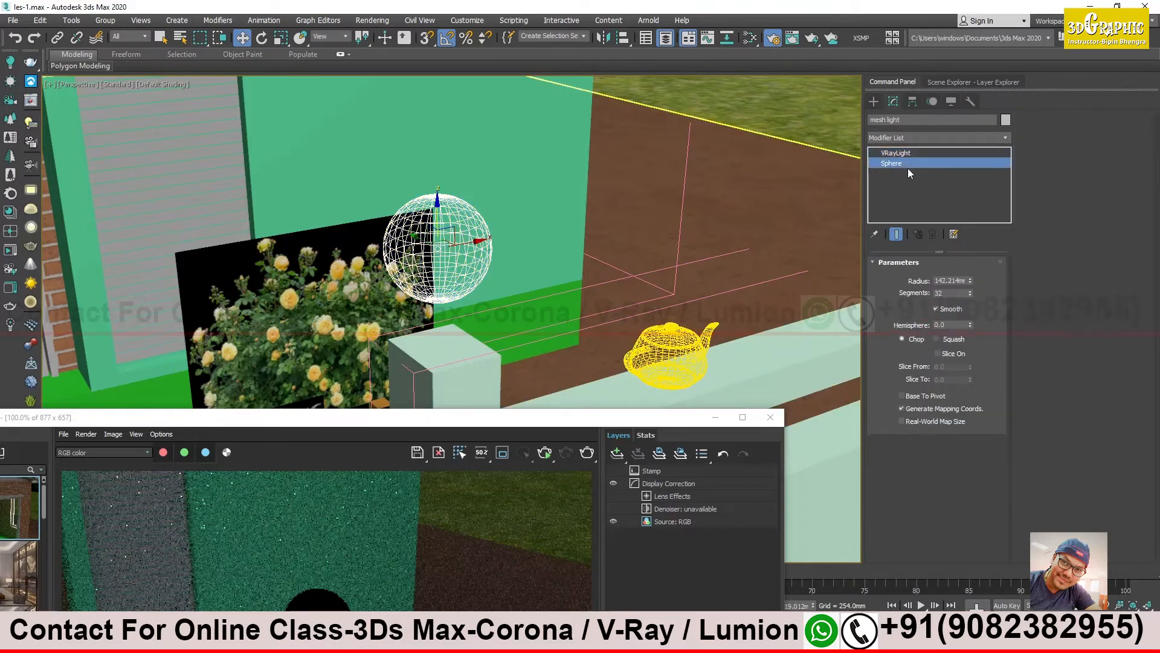
{"action": "left_click_drag", "start_coordinate": [970, 281], "coordinate": [963, 268]}
{"action": "left_click_drag", "start_coordinate": [589, 419], "coordinate": [761, 304]}
{"action": "left_click", "coordinate": [721, 338]}
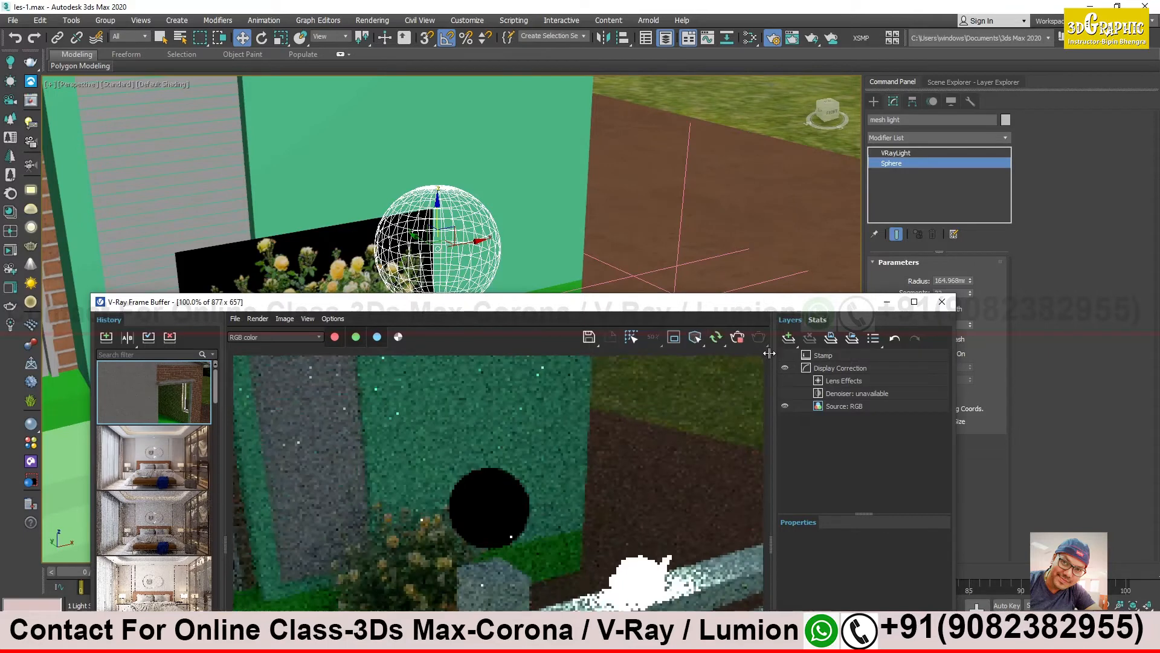
{"action": "left_click_drag", "start_coordinate": [761, 309], "coordinate": [737, 452]}
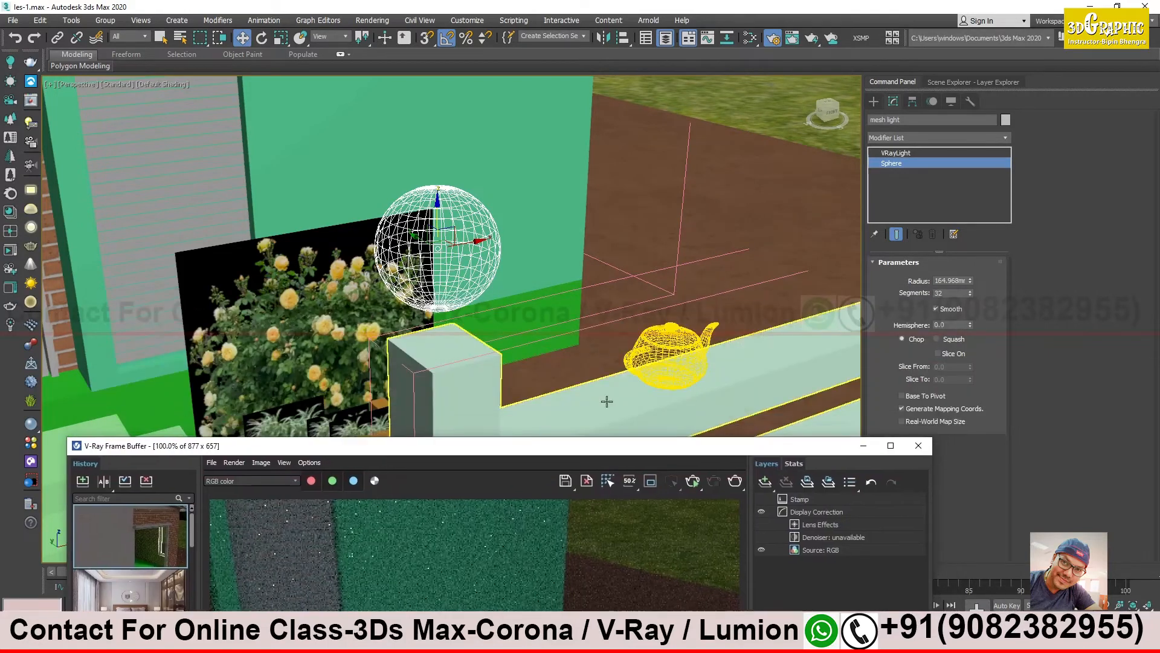
- Delete the spherical mesh light and create a new sphere in its place, raised to rest on top of the gate post
{"action": "key", "text": "Delete"}
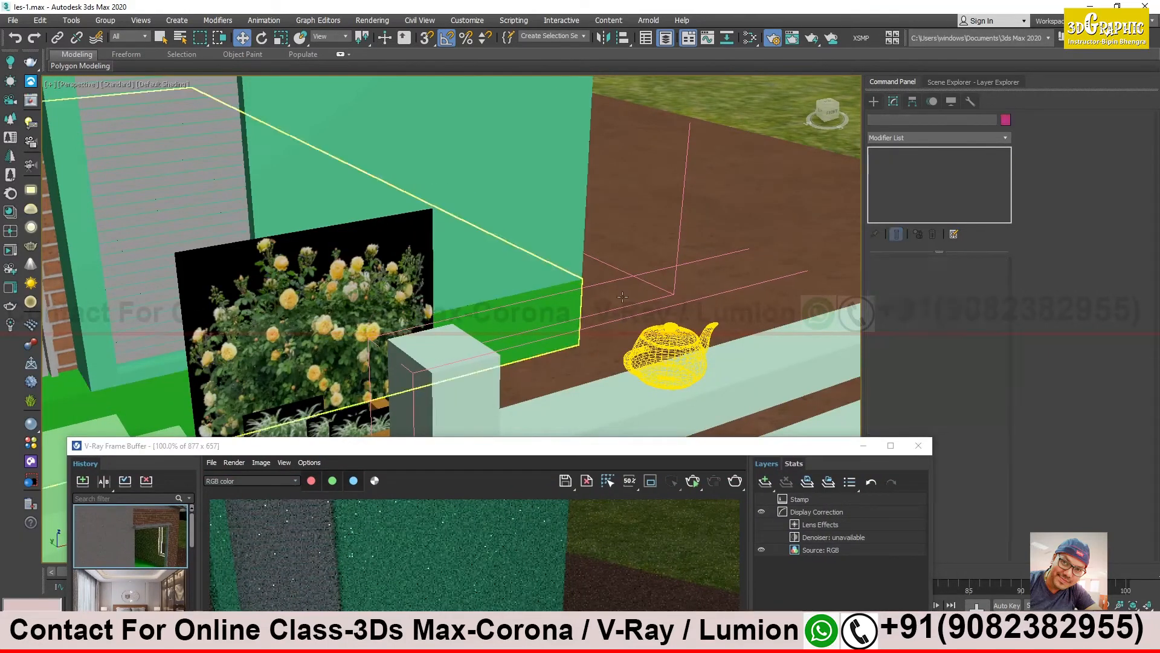
{"action": "left_click", "coordinate": [874, 101]}
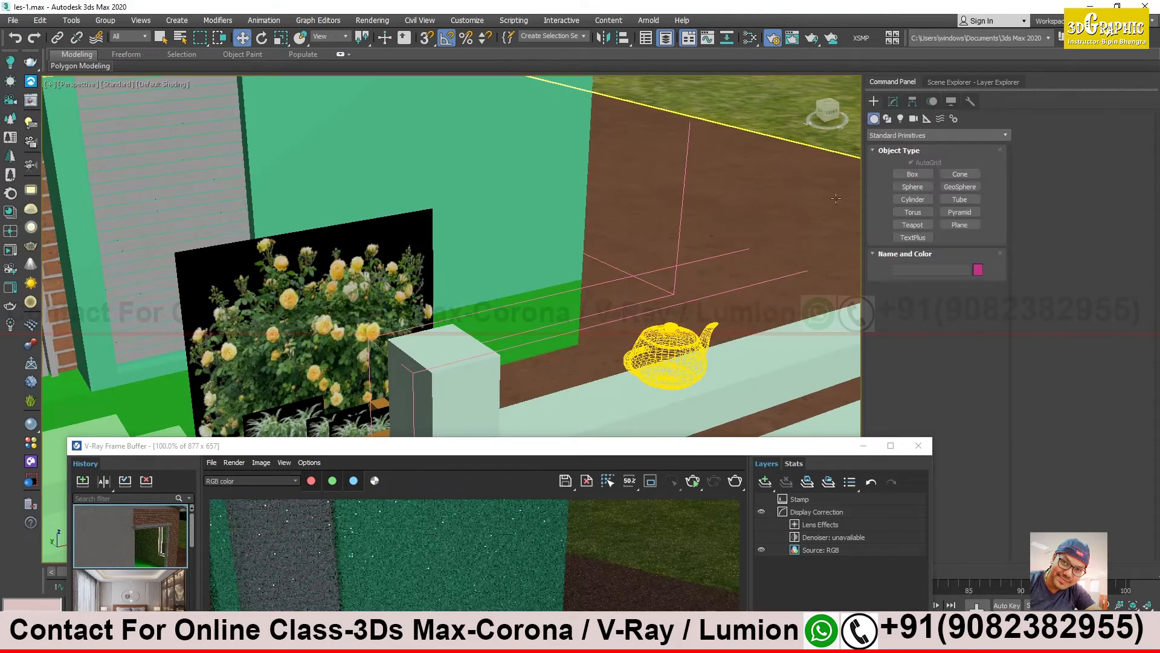
{"action": "left_click", "coordinate": [912, 187]}
{"action": "middle_click_drag", "start_coordinate": [537, 284], "coordinate": [589, 287]}
{"action": "left_click_drag", "start_coordinate": [588, 280], "coordinate": [612, 300]}
{"action": "key", "text": "w"}
{"action": "left_click_drag", "start_coordinate": [592, 247], "coordinate": [594, 212]}
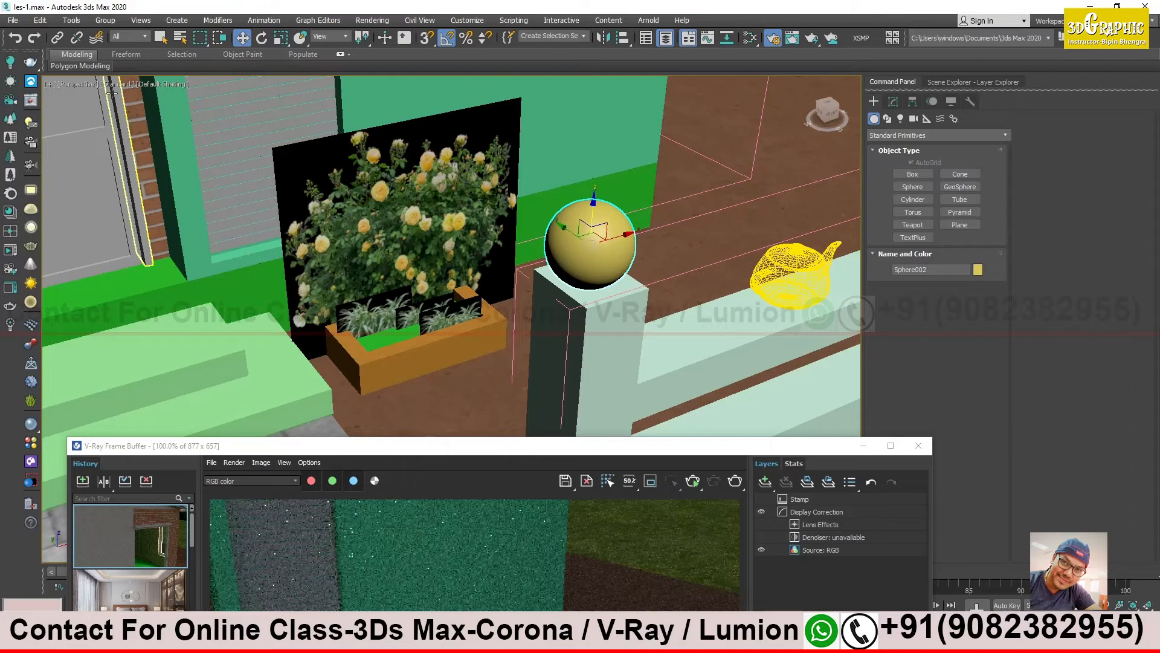
- Convert the new sphere into a V-Ray mesh light and examine it beside the teapot light in an interactive render from a changed viewpoint
{"action": "left_click", "coordinate": [31, 248]}
{"action": "left_click_drag", "start_coordinate": [647, 453], "coordinate": [693, 111]}
{"action": "left_click", "coordinate": [738, 141]}
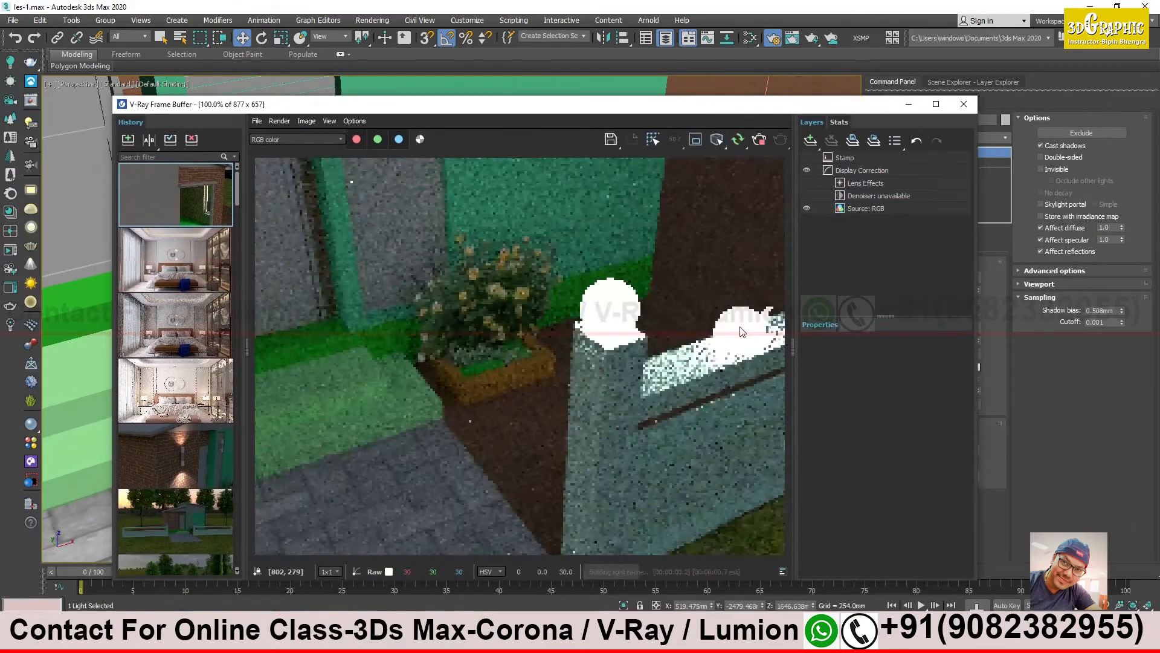
{"action": "left_click_drag", "start_coordinate": [774, 111], "coordinate": [408, 300]}
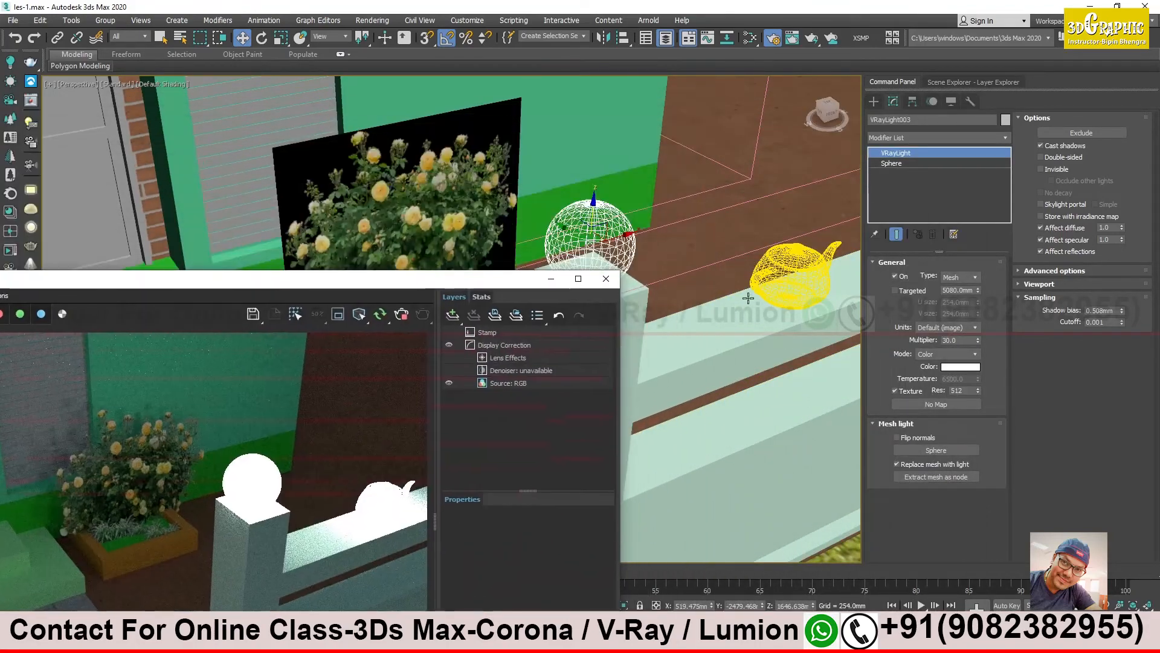
{"action": "scroll", "coordinate": [715, 260], "scroll_direction": "up", "scroll_amount": 5}
{"action": "middle_click_drag", "start_coordinate": [715, 260], "coordinate": [723, 264], "text": "alt"}
{"action": "middle_click_drag", "start_coordinate": [741, 302], "coordinate": [641, 143]}
{"action": "middle_click_drag", "start_coordinate": [708, 219], "coordinate": [730, 295]}
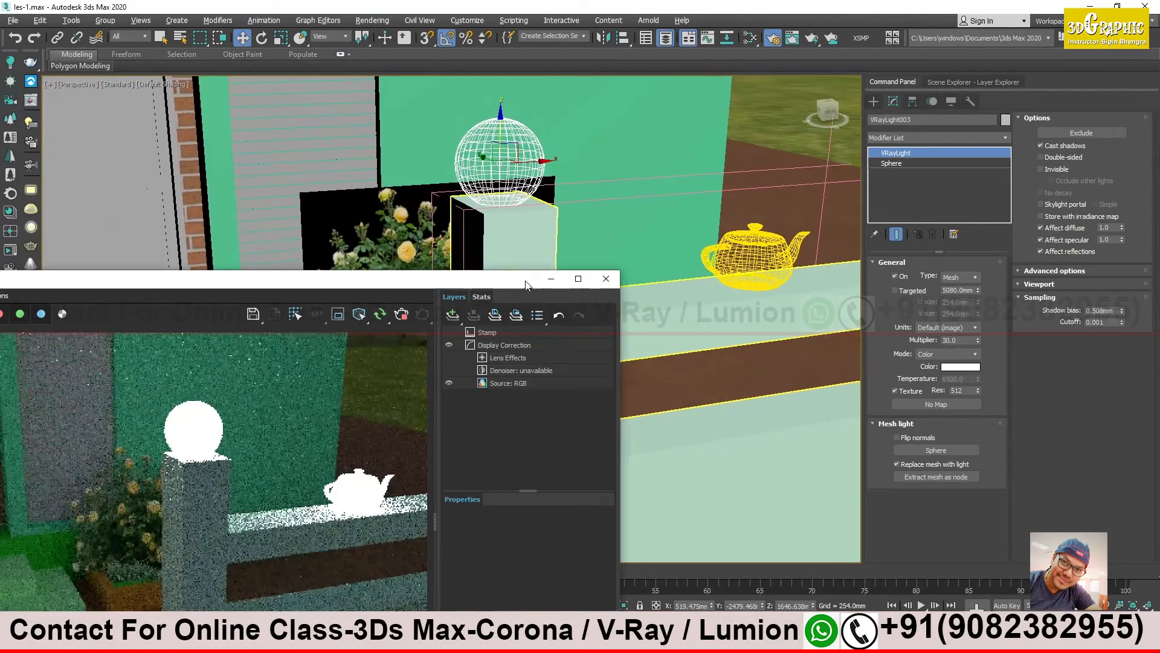
{"action": "left_click_drag", "start_coordinate": [535, 279], "coordinate": [602, 344]}
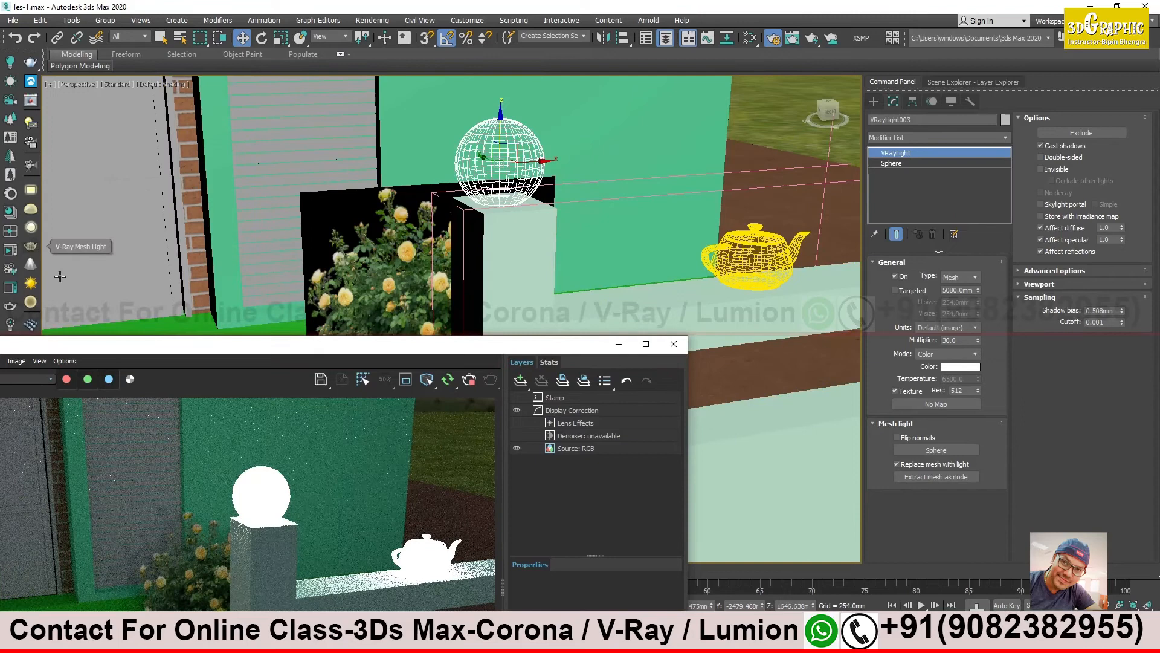
{"action": "left_click_drag", "start_coordinate": [214, 352], "coordinate": [199, 226]}
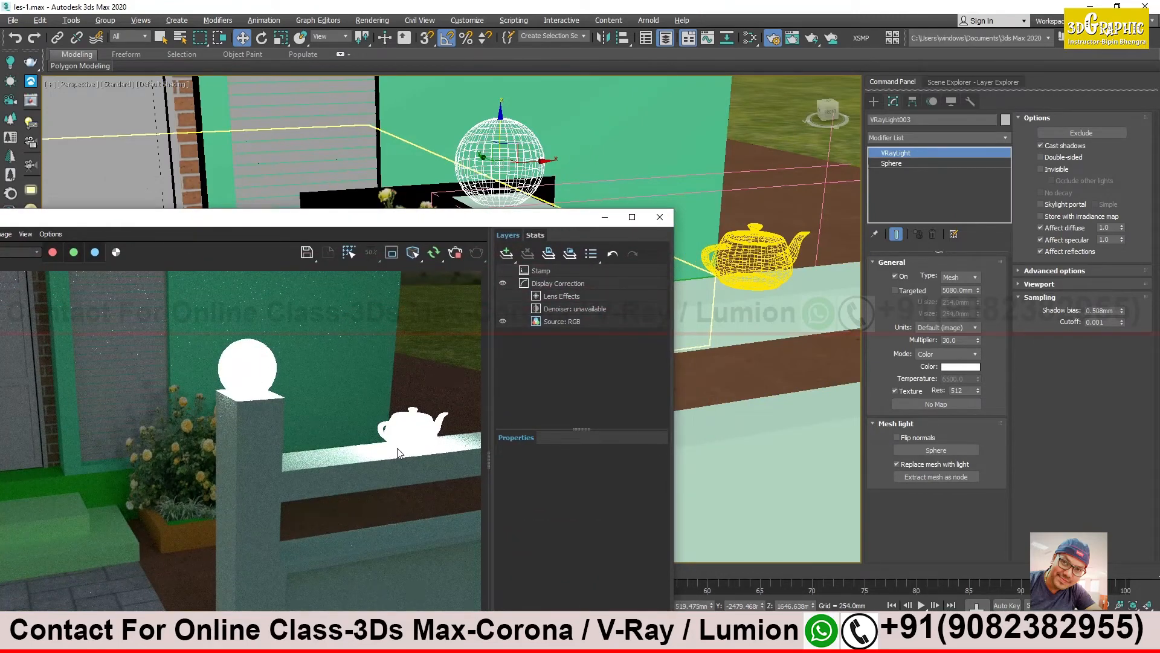
- Set the new spherical light's multiplier to 10 and try a yellow hue for its color
{"action": "double_click", "coordinate": [958, 340]}
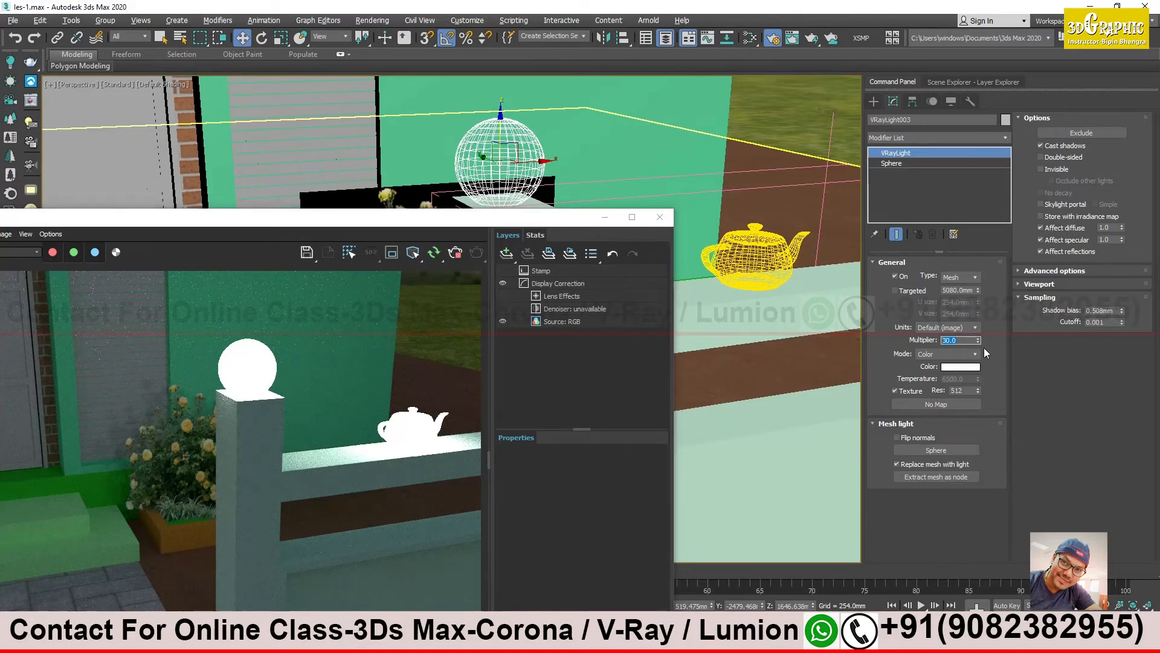
{"action": "type", "text": "10"}
{"action": "key", "text": "Return"}
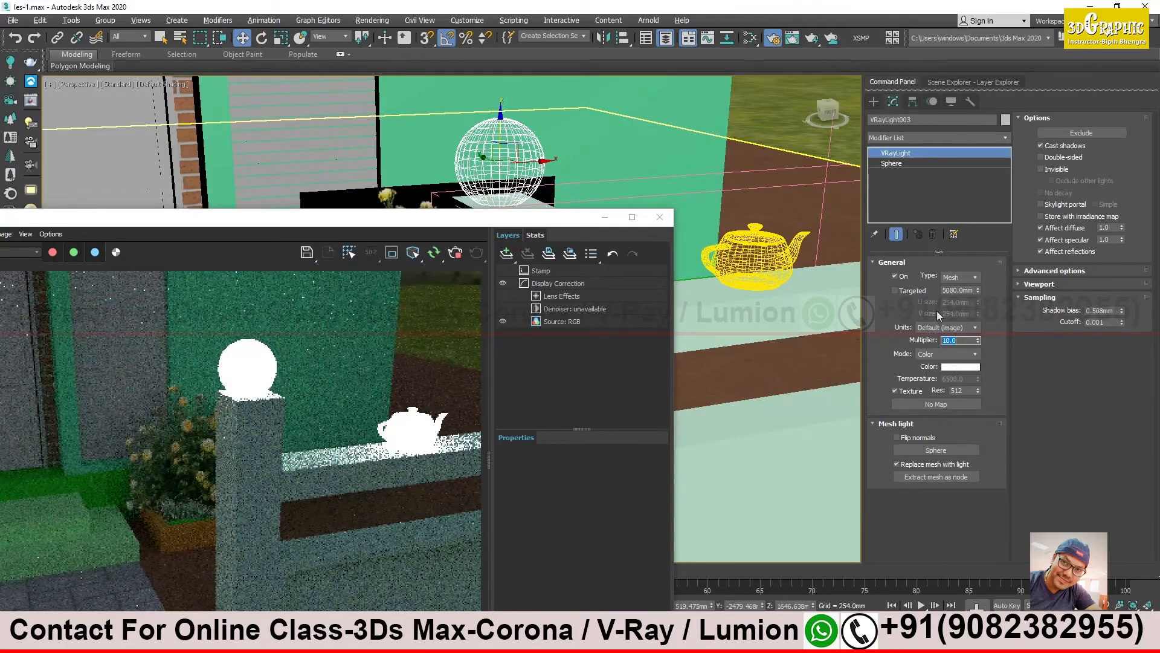
{"action": "left_click", "coordinate": [960, 366]}
{"action": "left_click", "coordinate": [260, 89]}
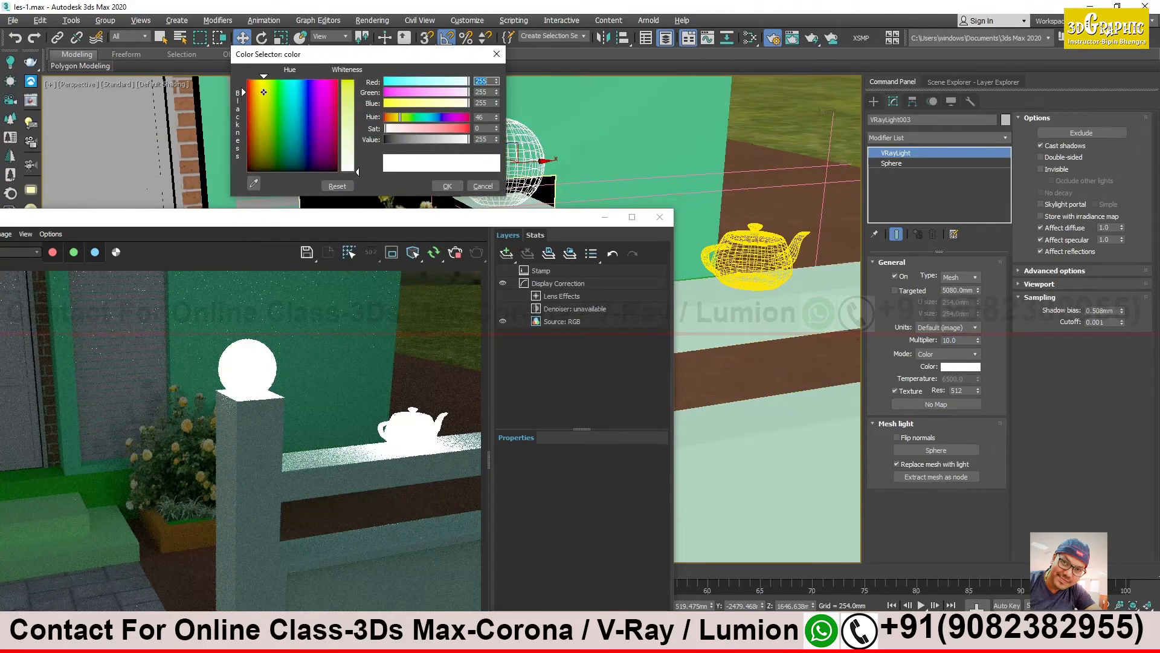
{"action": "left_click", "coordinate": [443, 188]}
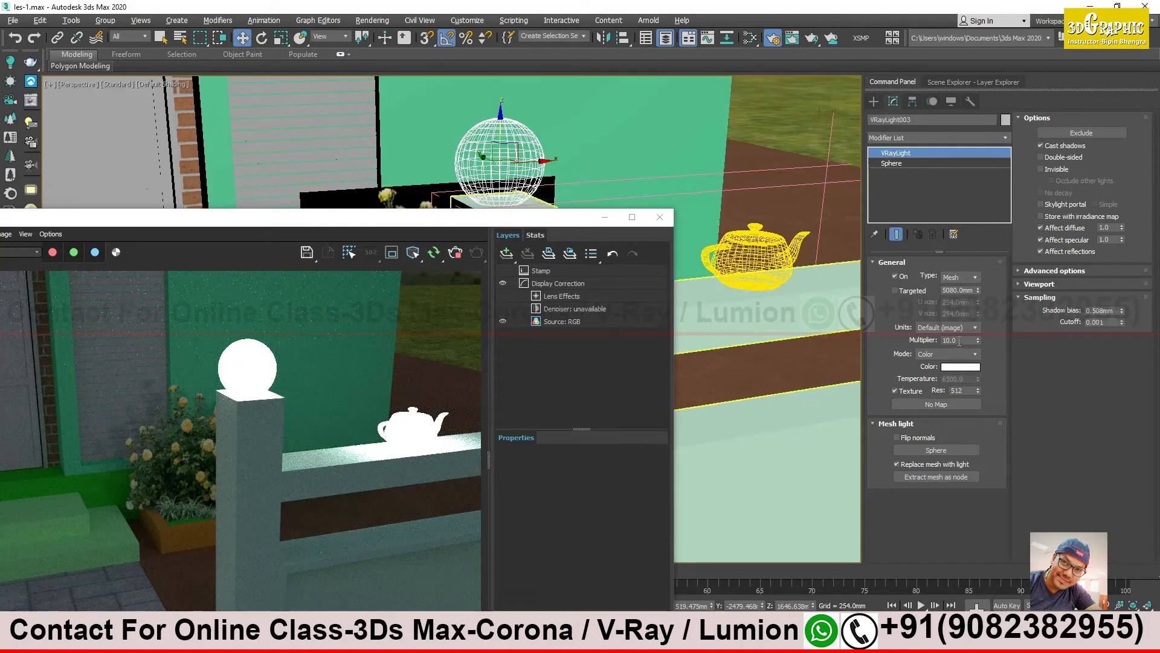
- Set the new spherical light's multiplier to 1 and bring its rendered area into view
{"action": "type", "text": "1"}
{"action": "key", "text": "Return"}
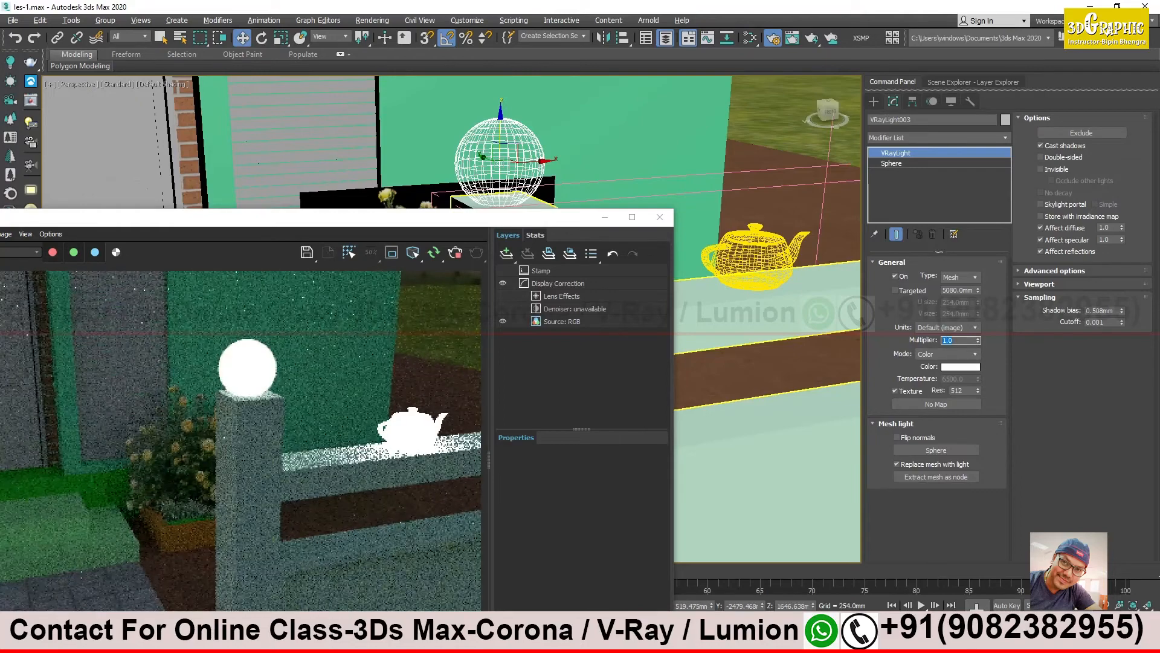
{"action": "left_click_drag", "start_coordinate": [560, 224], "coordinate": [614, 173]}
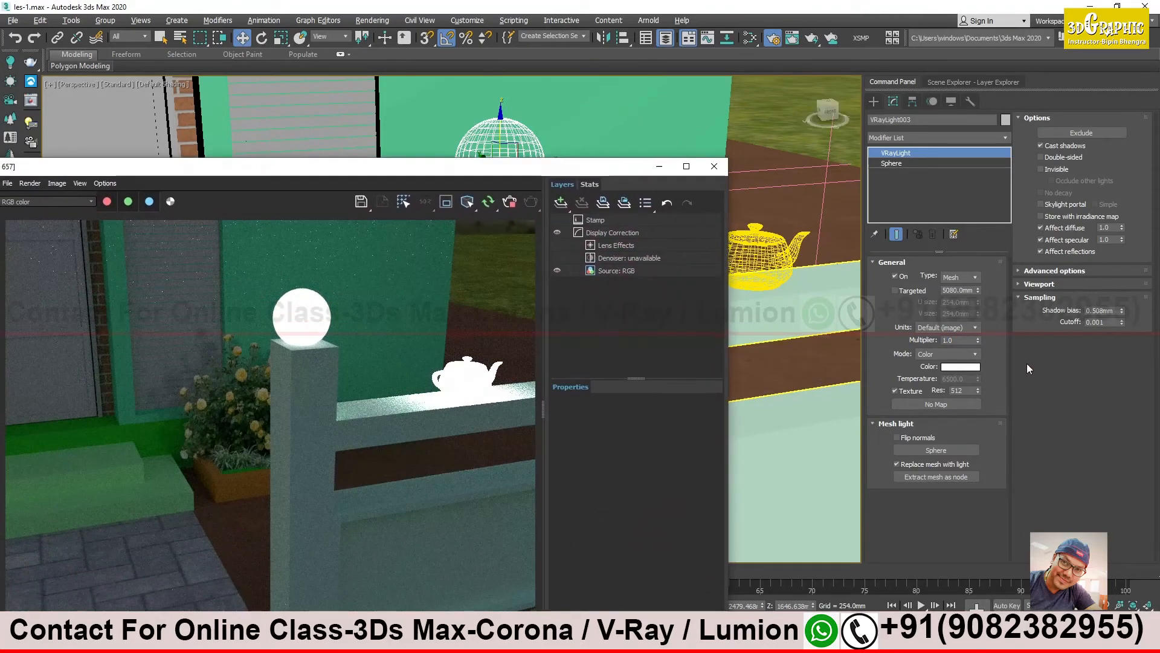
- Set the spherical light's color to light green, RGB 104, 232, 54, and uncover the sphere in the viewport
{"action": "left_click", "coordinate": [970, 370]}
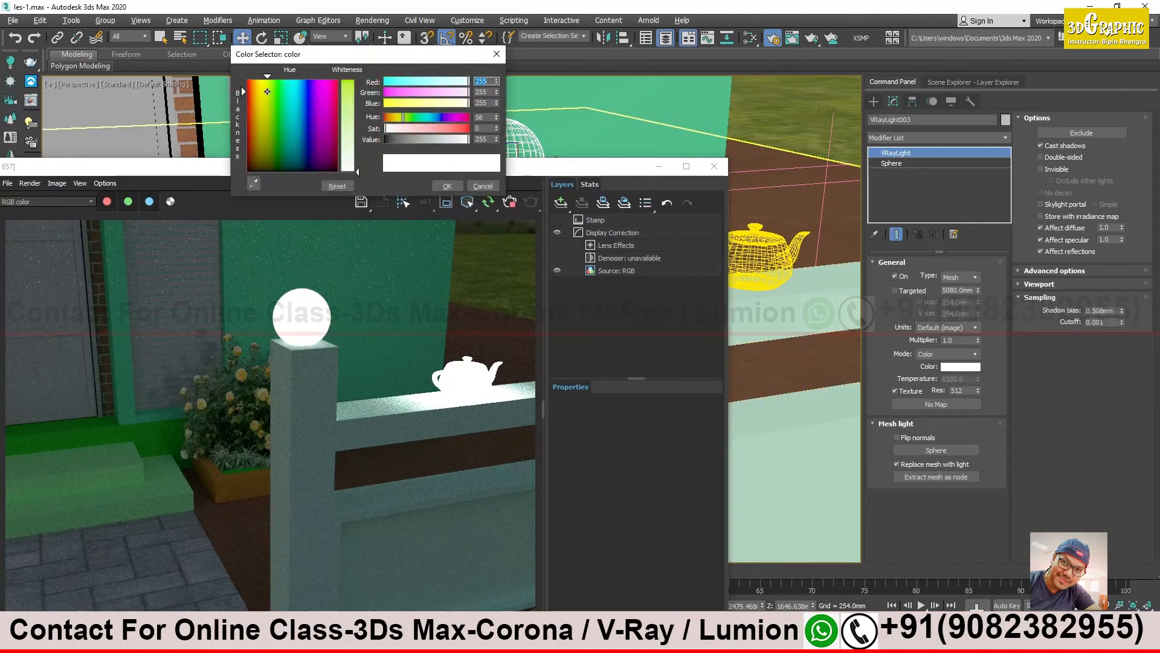
{"action": "left_click", "coordinate": [349, 99]}
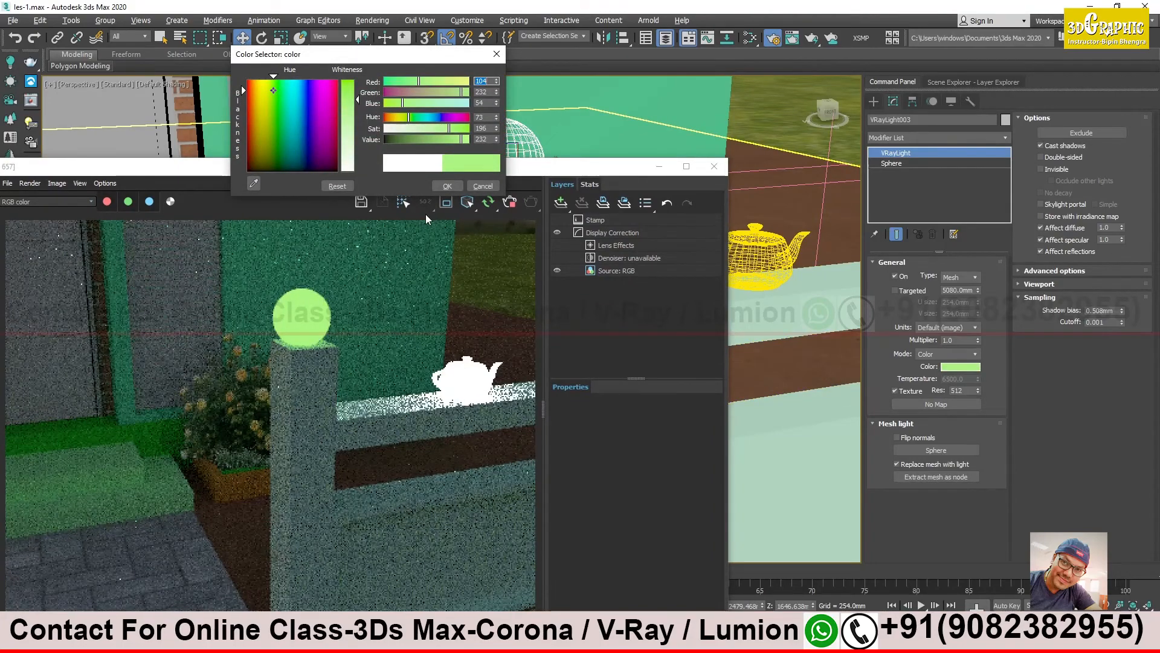
{"action": "left_click", "coordinate": [448, 186]}
{"action": "left_click_drag", "start_coordinate": [451, 167], "coordinate": [402, 267]}
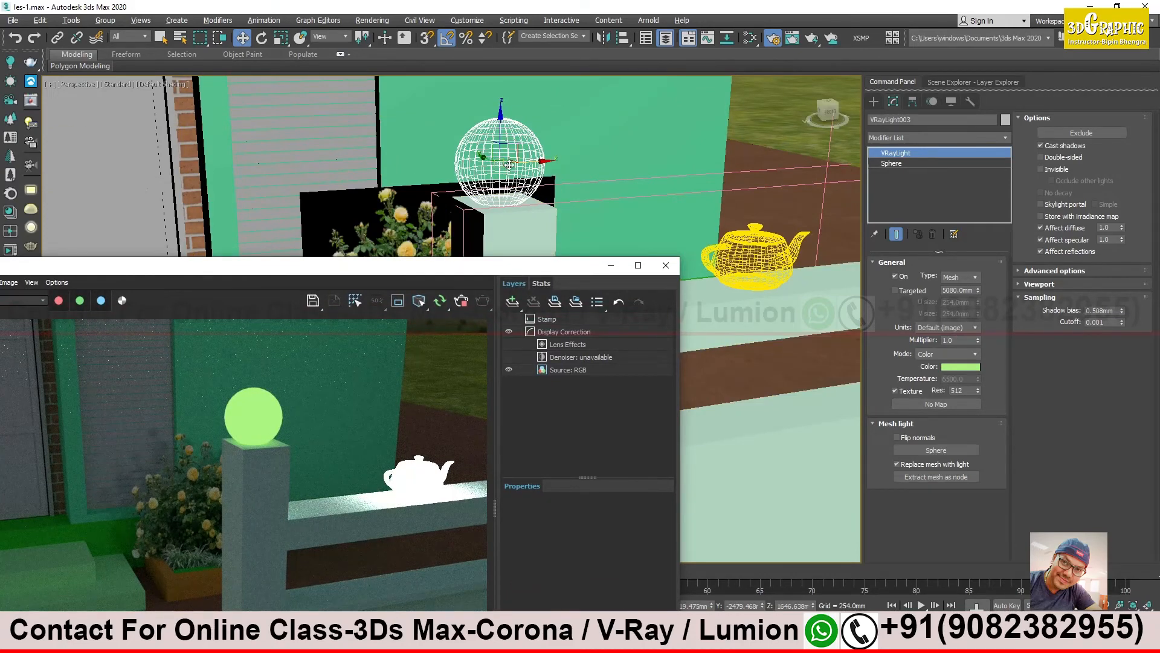
- Try multipliers of 10 and 5 on the green spherical light, and return its multiplier to 1
{"action": "left_click", "coordinate": [964, 340]}
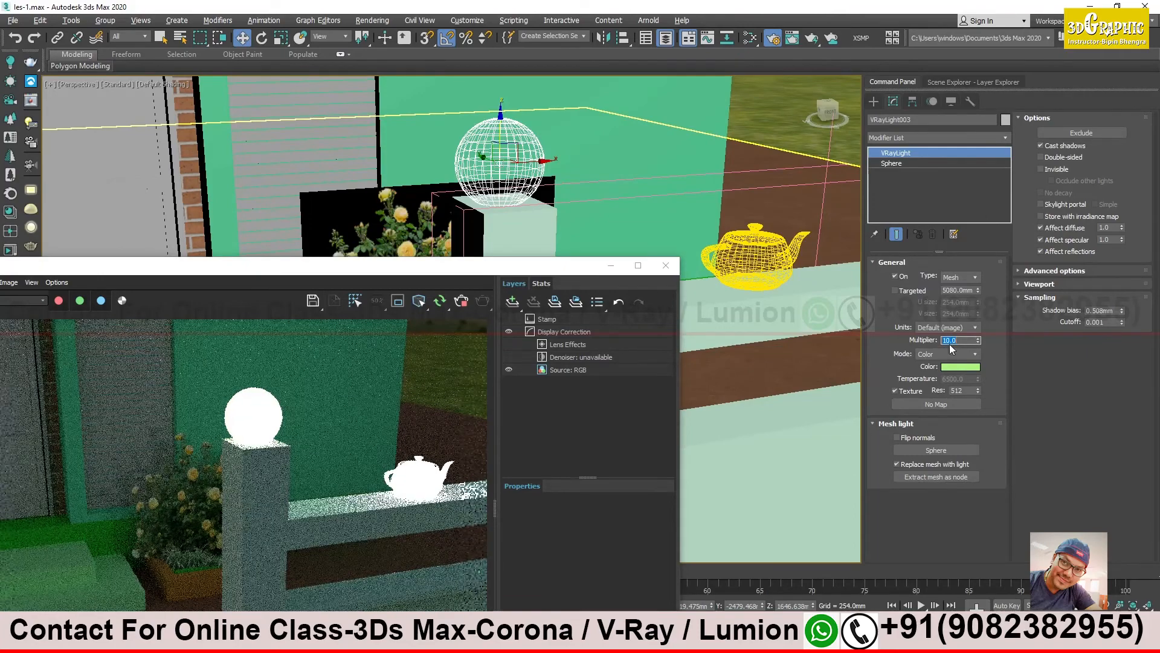
{"action": "type", "text": "5"}
{"action": "key", "text": "Return"}
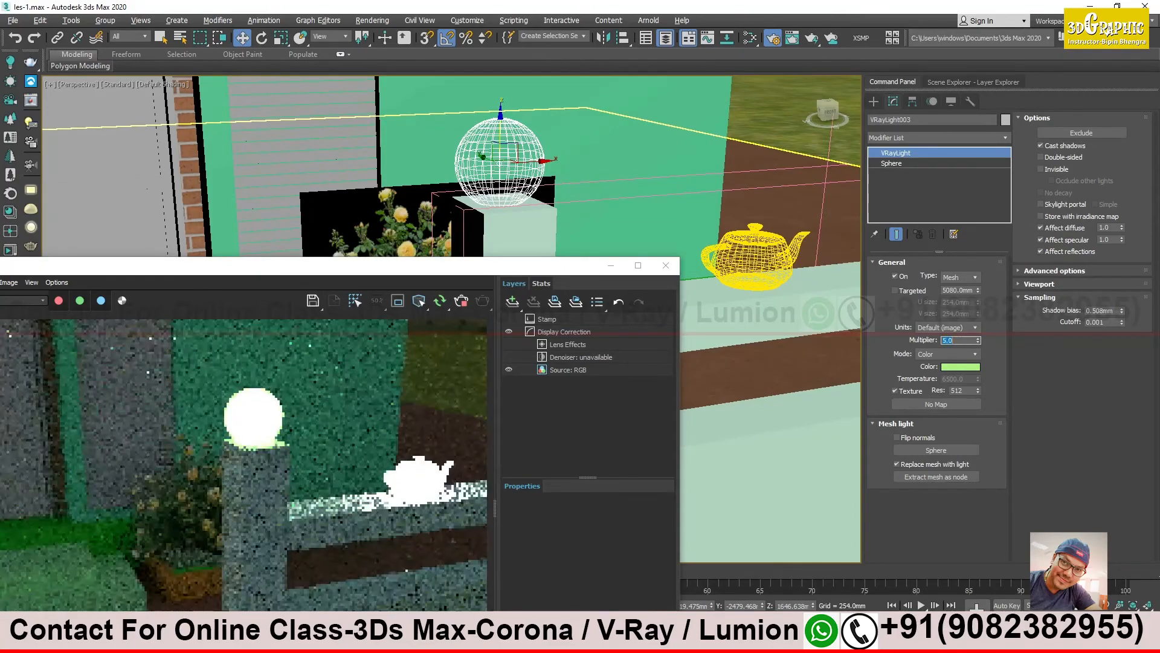
{"action": "type", "text": "1"}
{"action": "key", "text": "Return"}
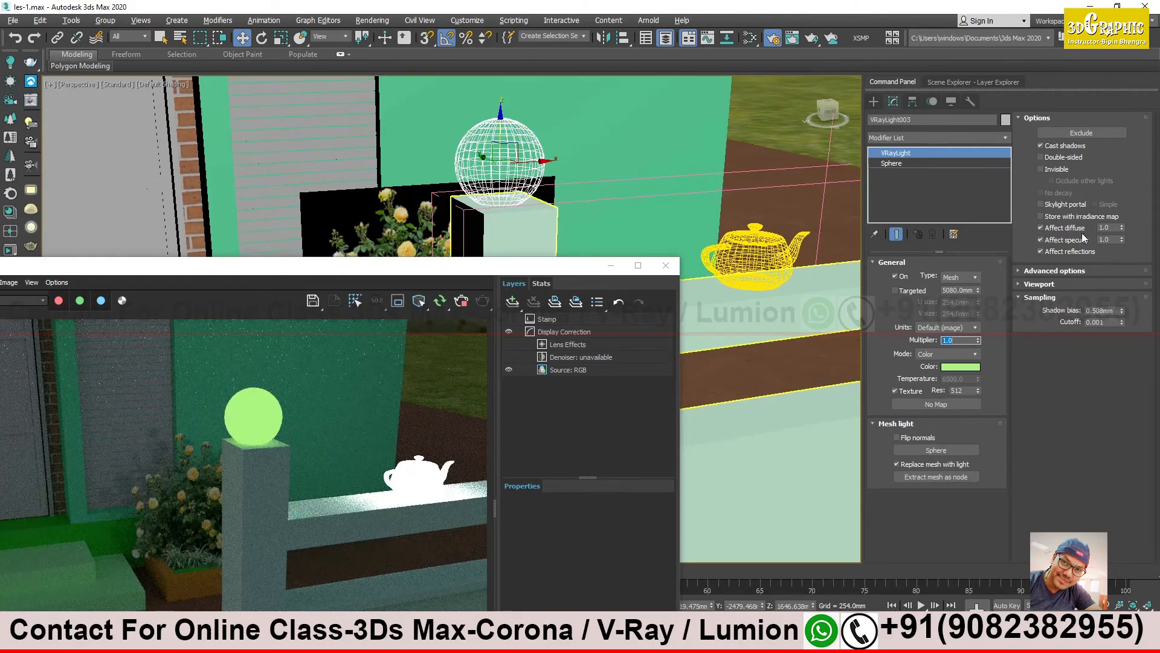
- Try making the spherical light invisible in the interactive render, and turn its Invisible option back off
{"action": "left_click", "coordinate": [1050, 169]}
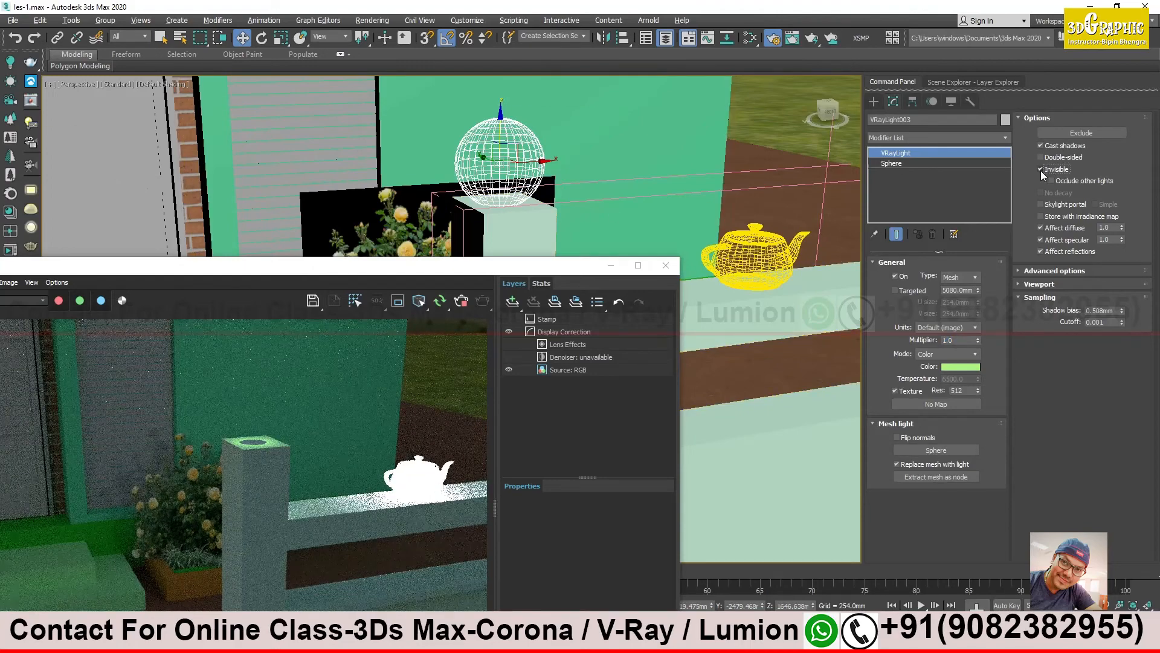
{"action": "left_click", "coordinate": [1040, 169]}
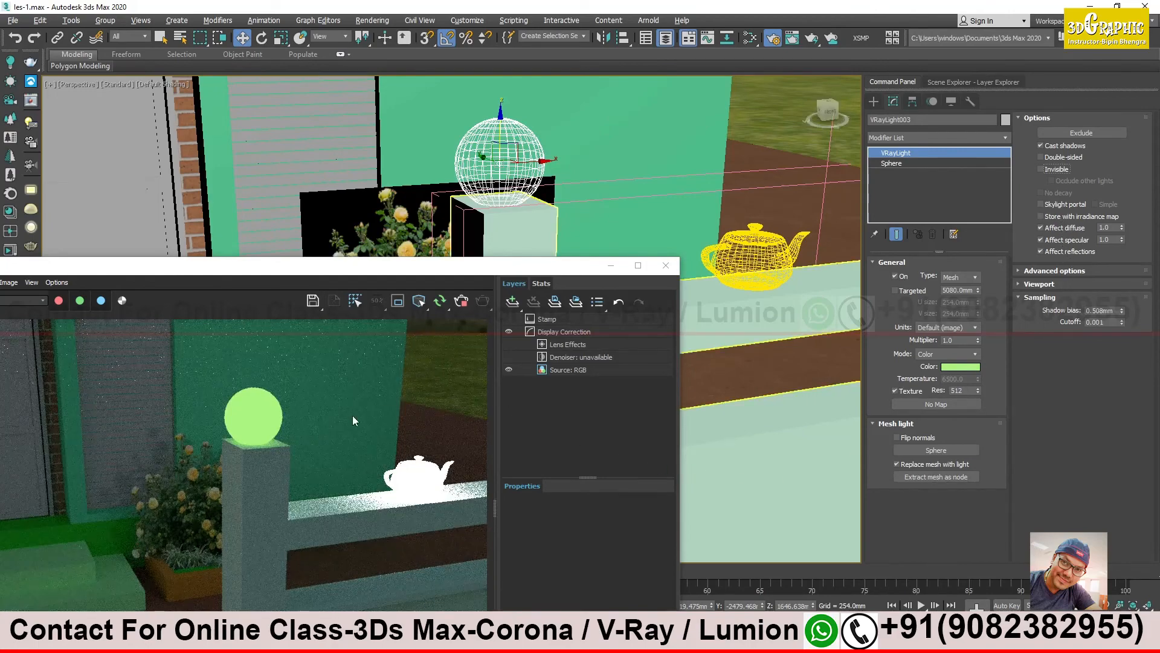
{"action": "mouse_move", "coordinate": [526, 271]}
{"action": "left_mouse_down"}
{"action": "mouse_move", "coordinate": [546, 267]}
{"action": "mouse_move", "coordinate": [510, 271]}
{"action": "left_mouse_up"}
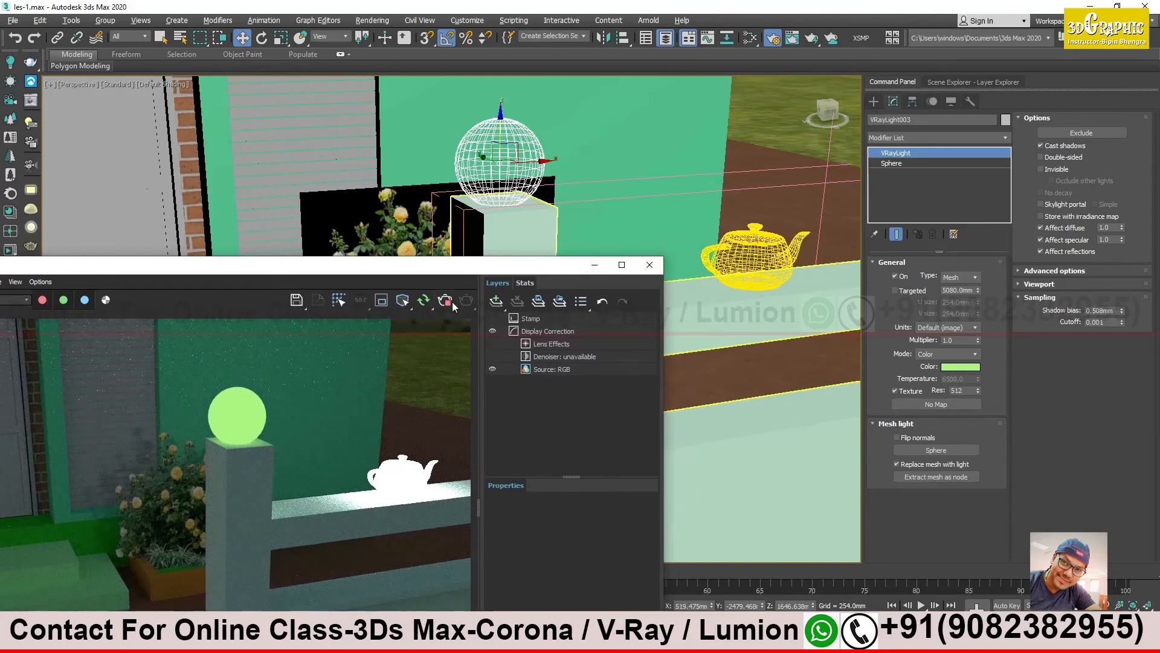
- Set the teapot light's multiplier to 1 and its color to pink, RGB 241, 47, 225, and inspect its glow up close in the render
{"action": "left_click", "coordinate": [756, 240]}
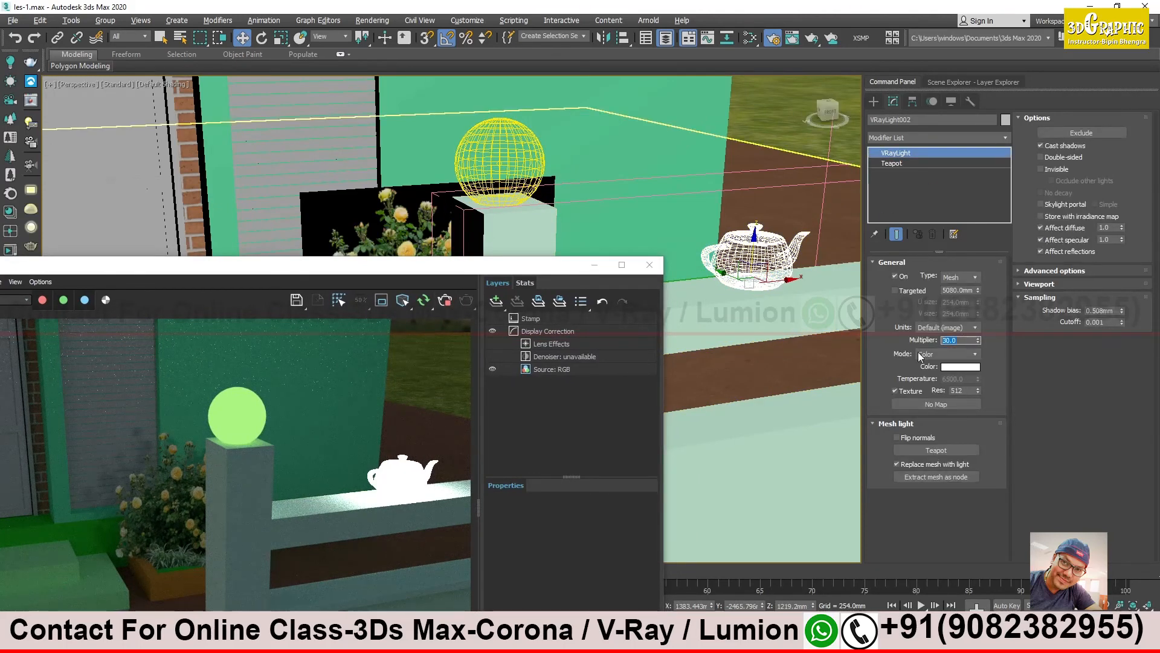
{"action": "key", "text": "Return"}
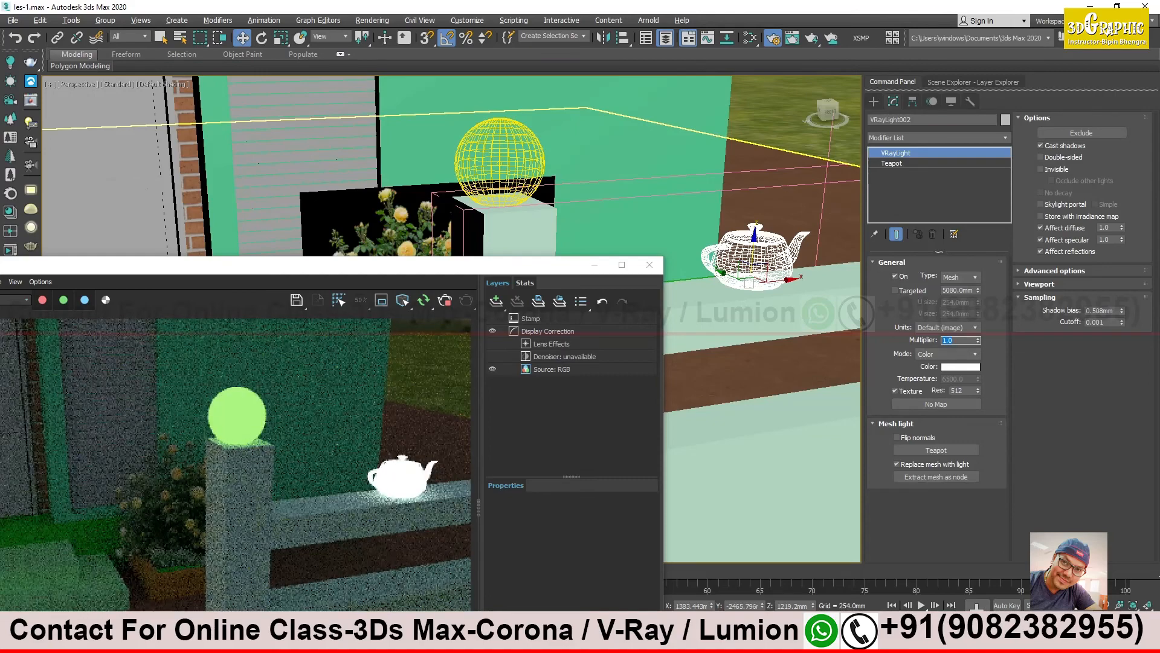
{"action": "left_click", "coordinate": [974, 367]}
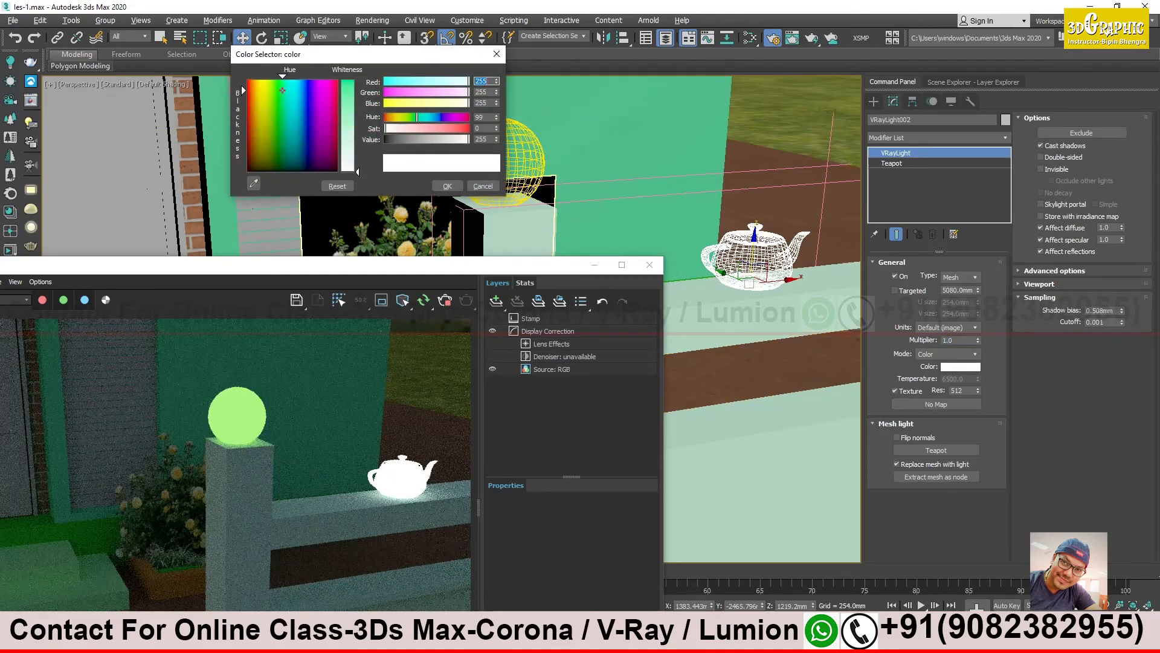
{"action": "left_click_drag", "start_coordinate": [284, 85], "coordinate": [329, 91]}
{"action": "left_click_drag", "start_coordinate": [357, 171], "coordinate": [357, 115]}
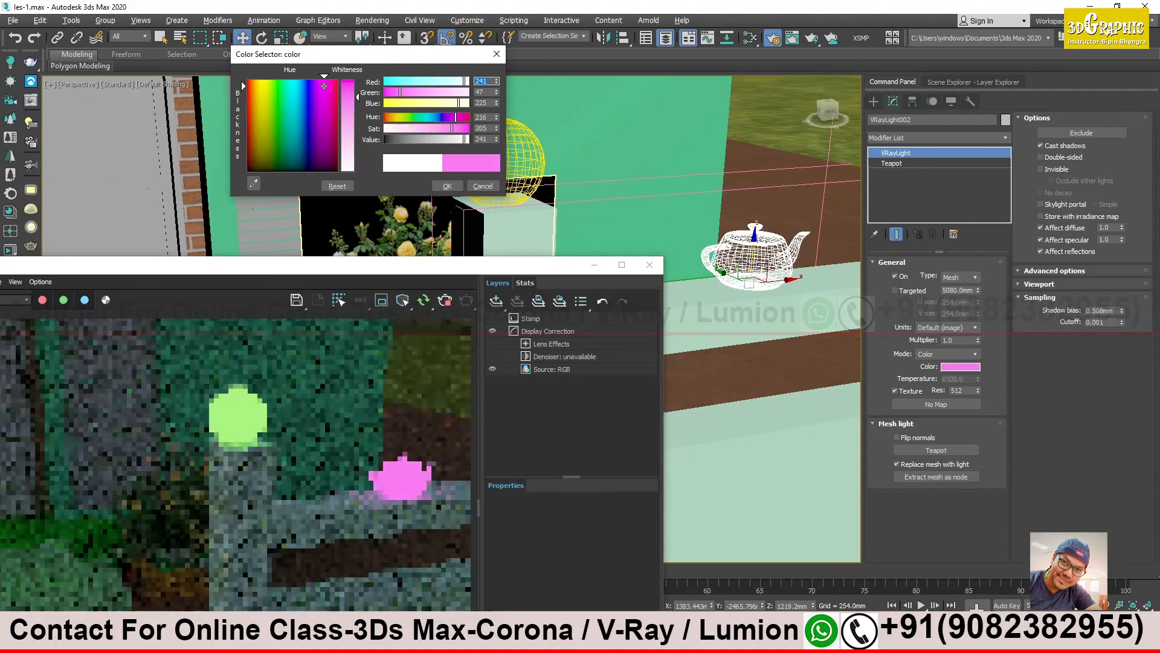
{"action": "left_click", "coordinate": [447, 186]}
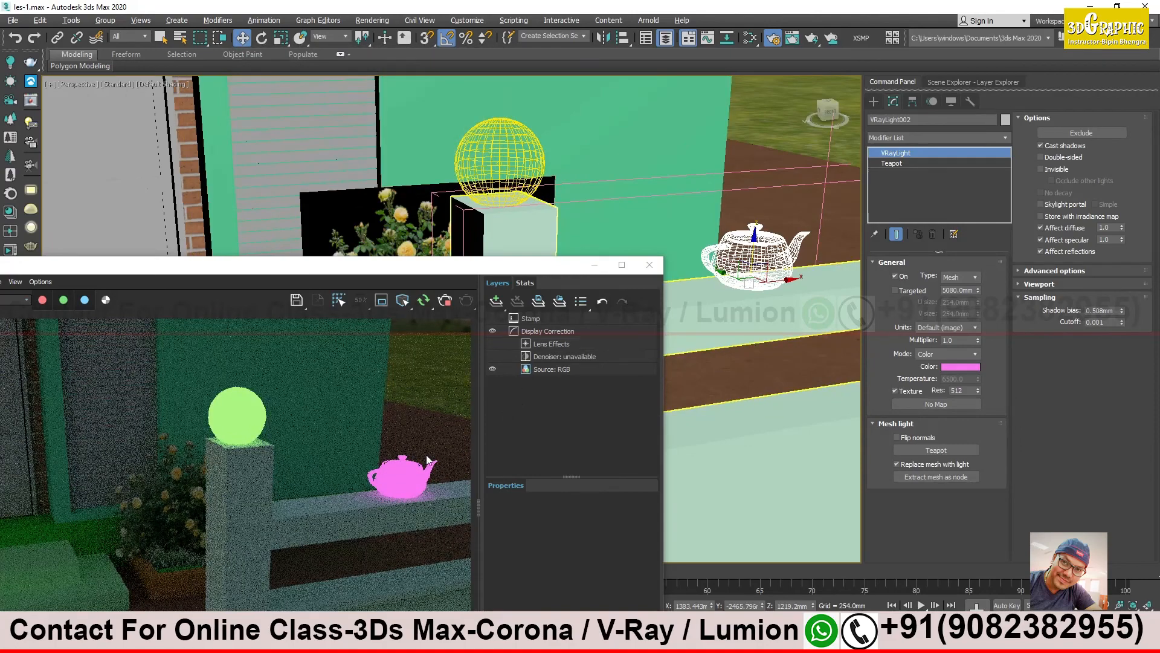
{"action": "scroll", "coordinate": [399, 493], "scroll_direction": "up", "scroll_amount": 4}
{"action": "scroll", "coordinate": [324, 504], "scroll_direction": "up", "scroll_amount": 2}
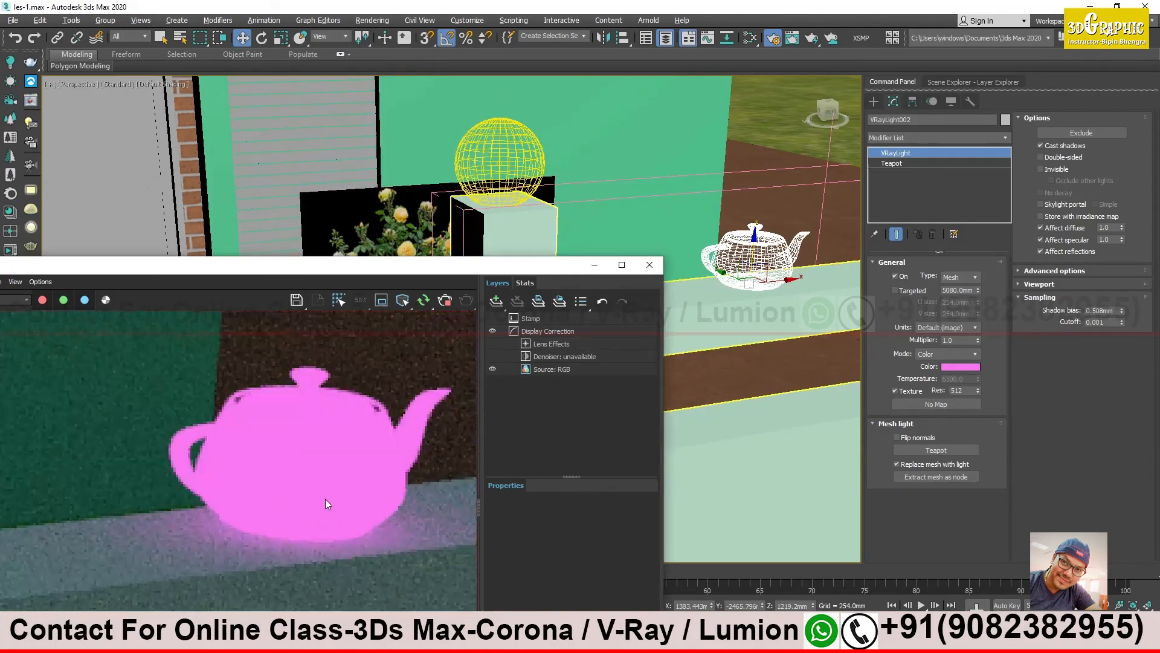